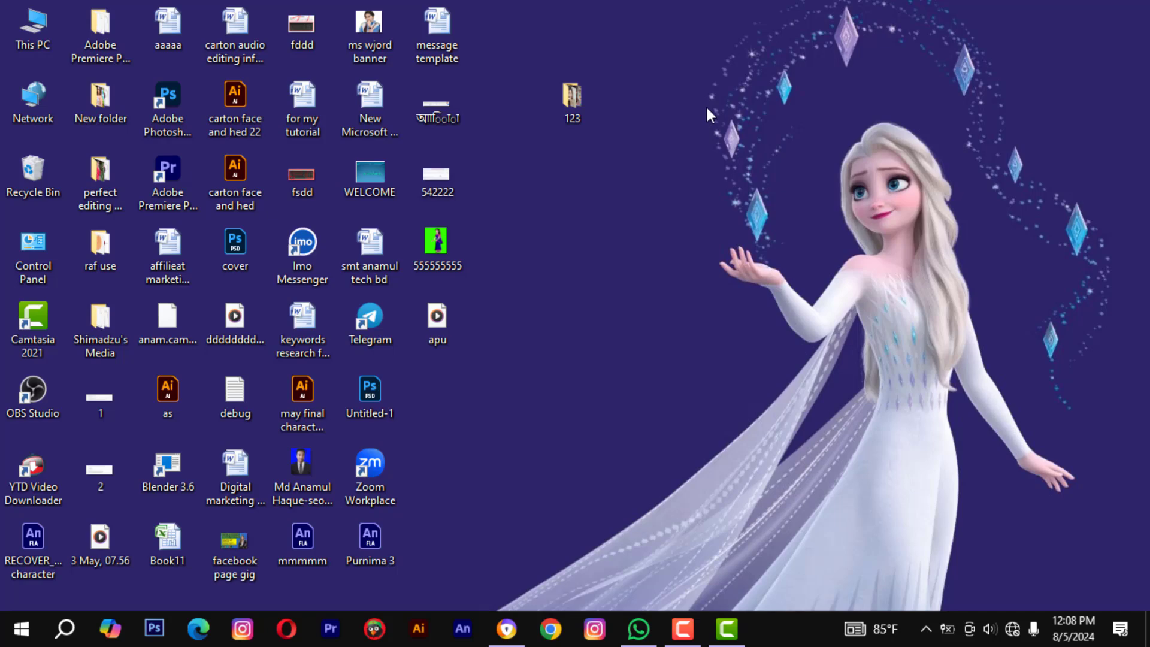
pyautogui.rightClick(707, 112)
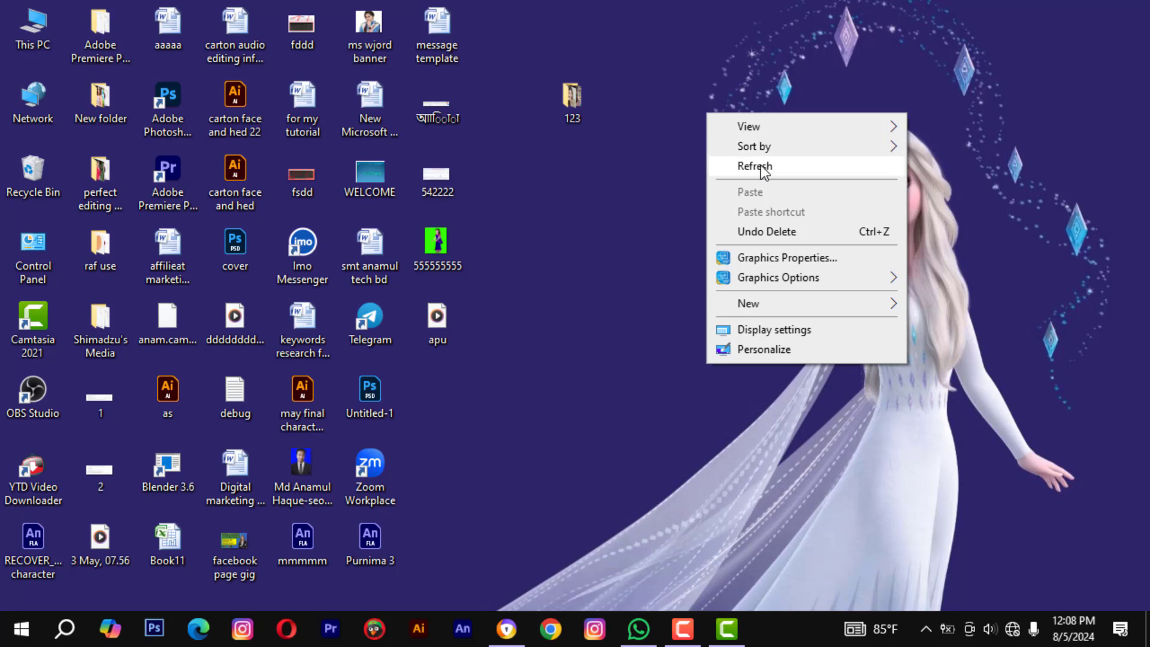
pyautogui.click(761, 166)
pyautogui.rightClick(713, 209)
pyautogui.click(743, 258)
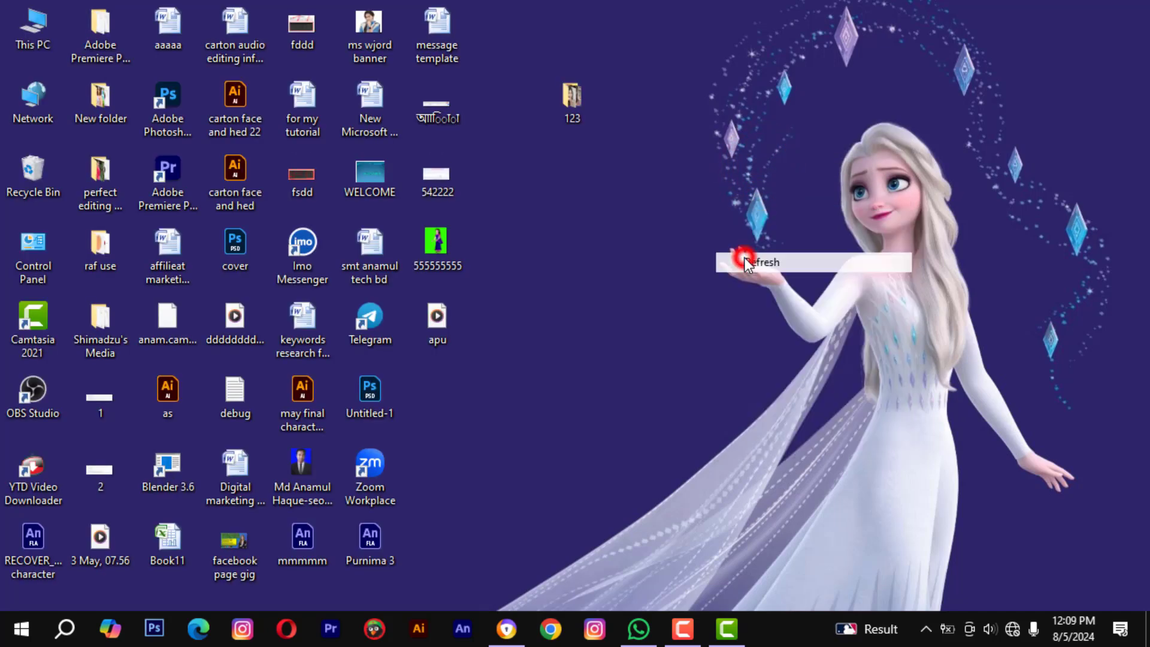
pyautogui.rightClick(702, 182)
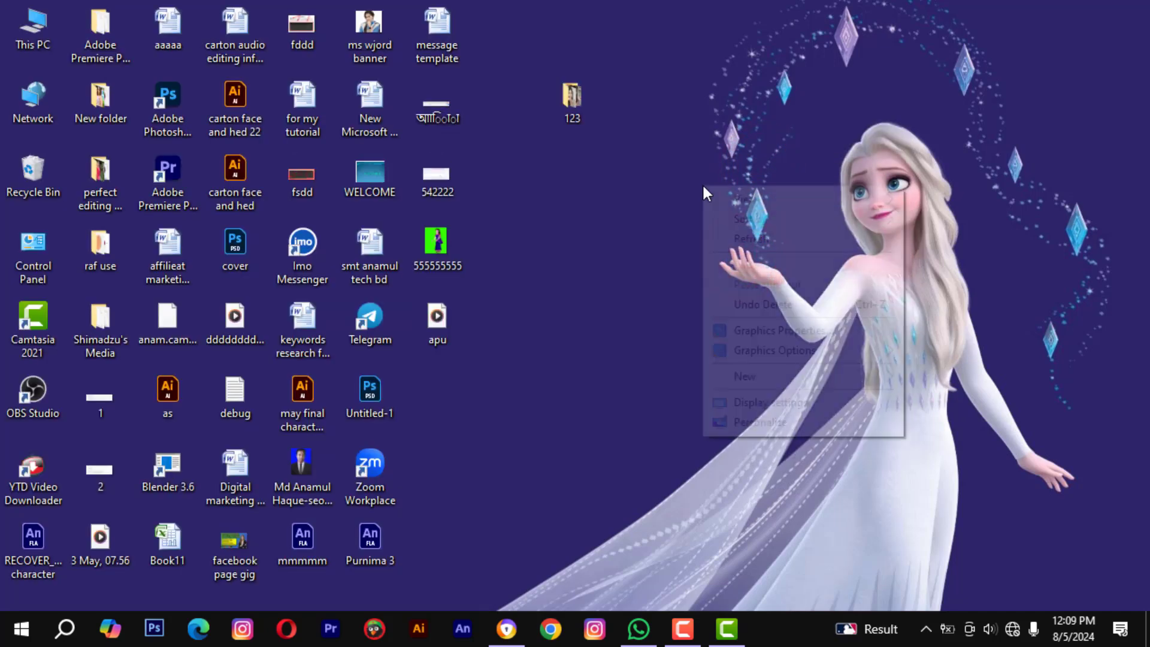
pyautogui.click(753, 239)
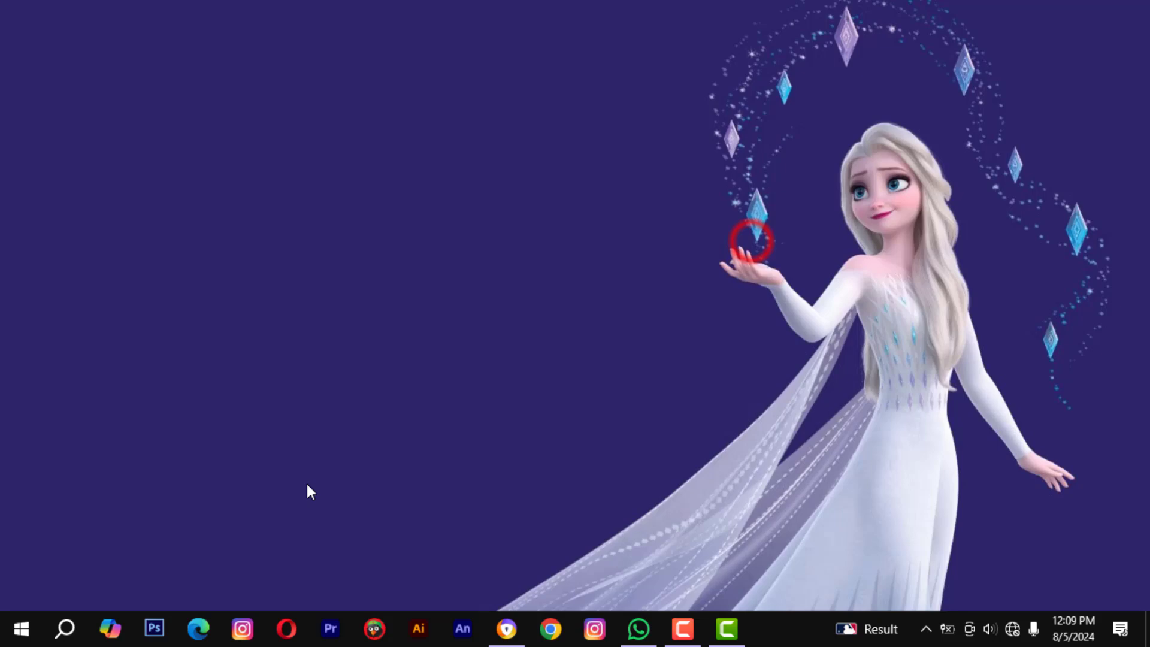
# Launch Microsoft Office PowerPoint 2007 from the Microsoft Office program folder.
pyautogui.click(21, 629)
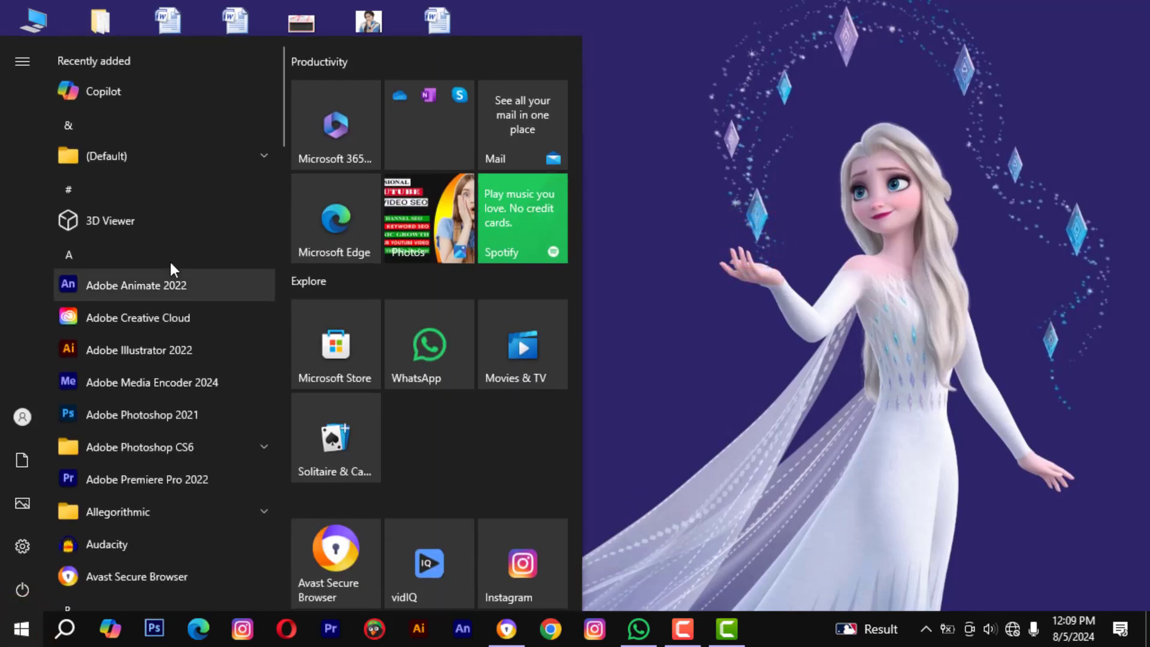
pyautogui.scroll(-5, 159, 211)
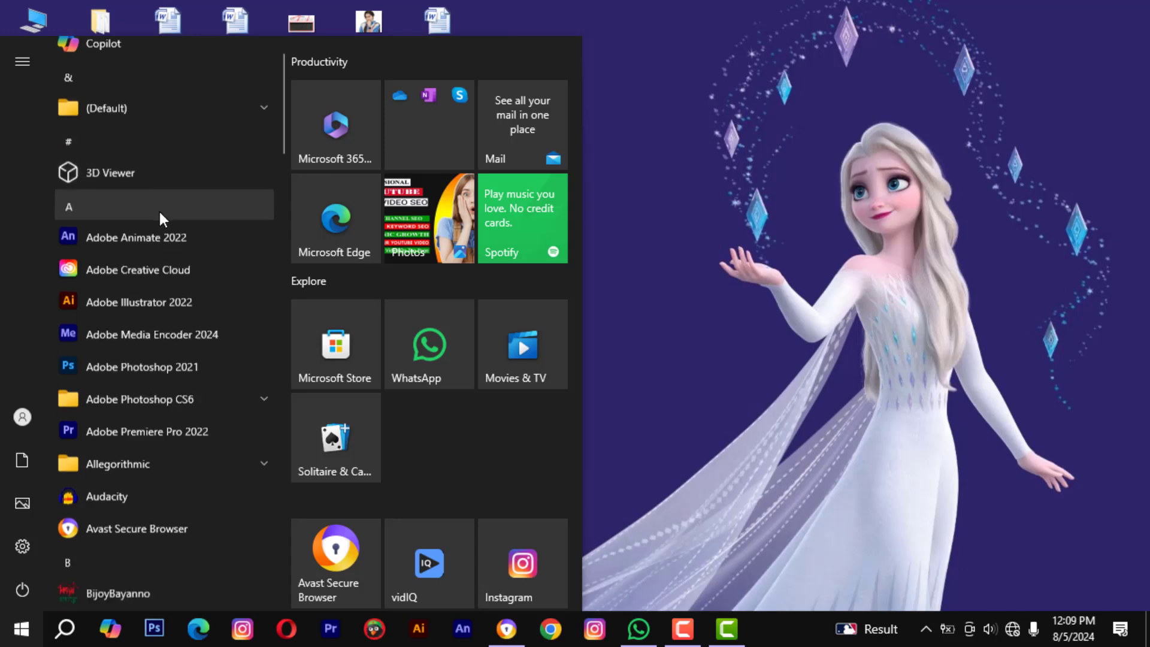
pyautogui.scroll(-5, 160, 210)
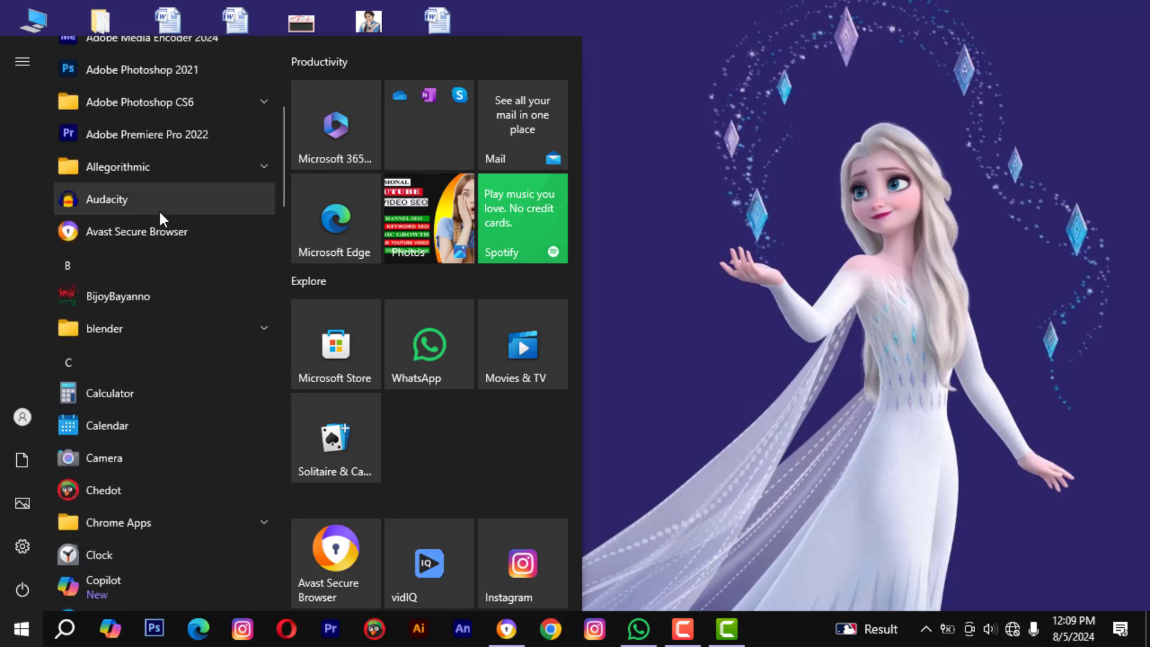
pyautogui.scroll(-8, 160, 210)
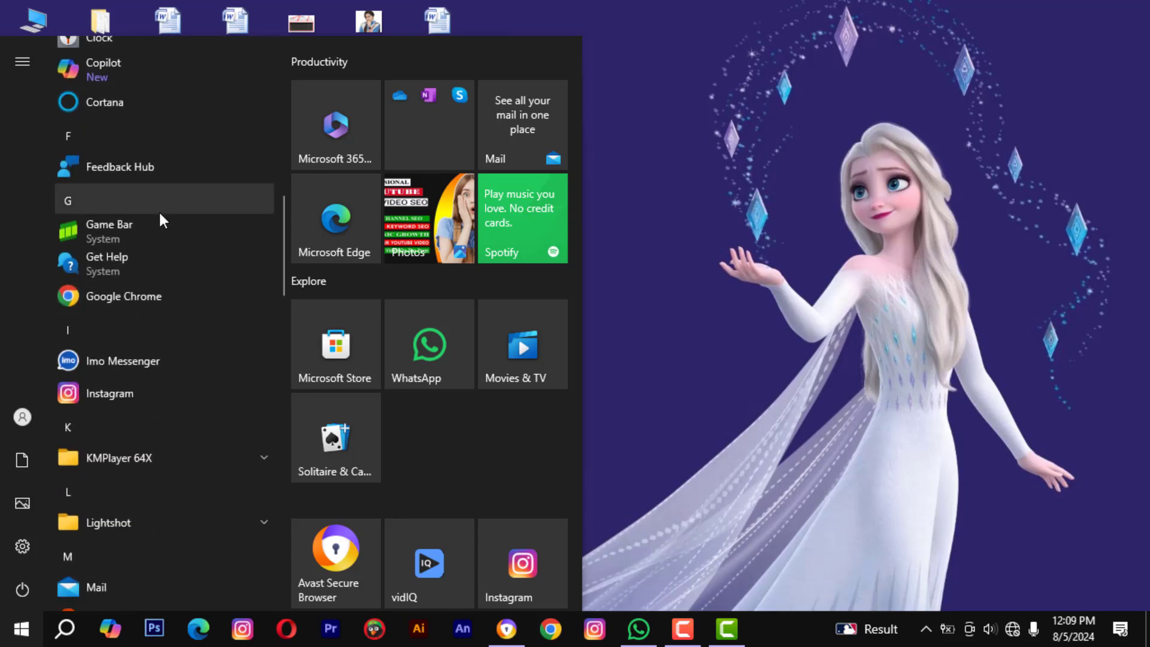
pyautogui.scroll(-3, 159, 213)
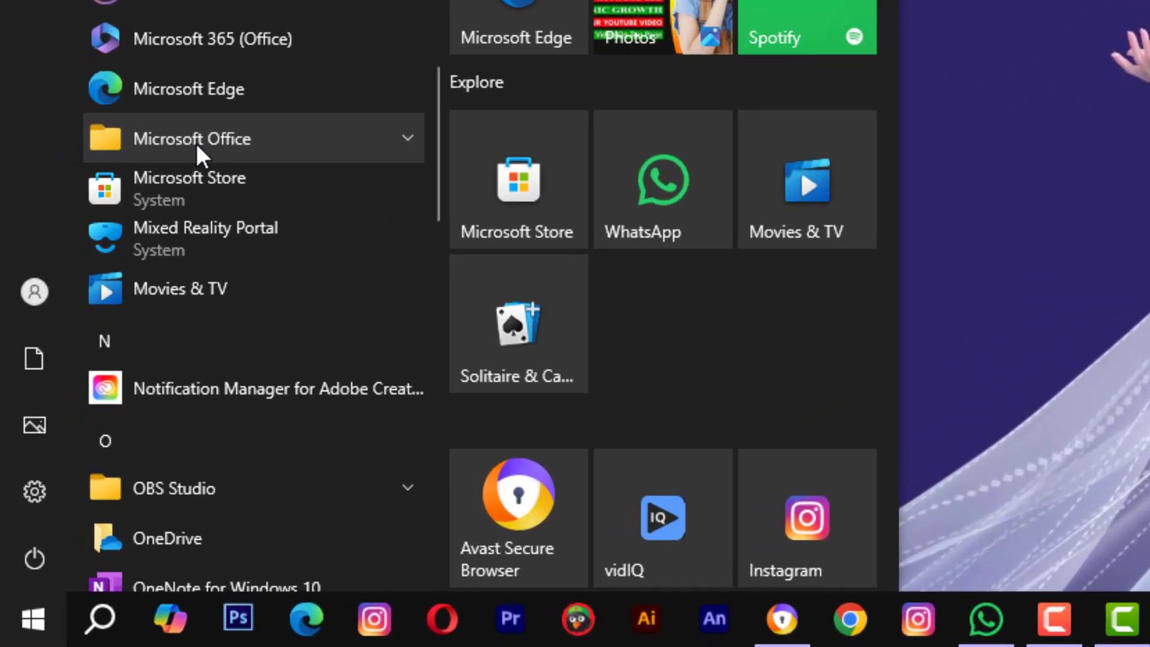
pyautogui.click(127, 319)
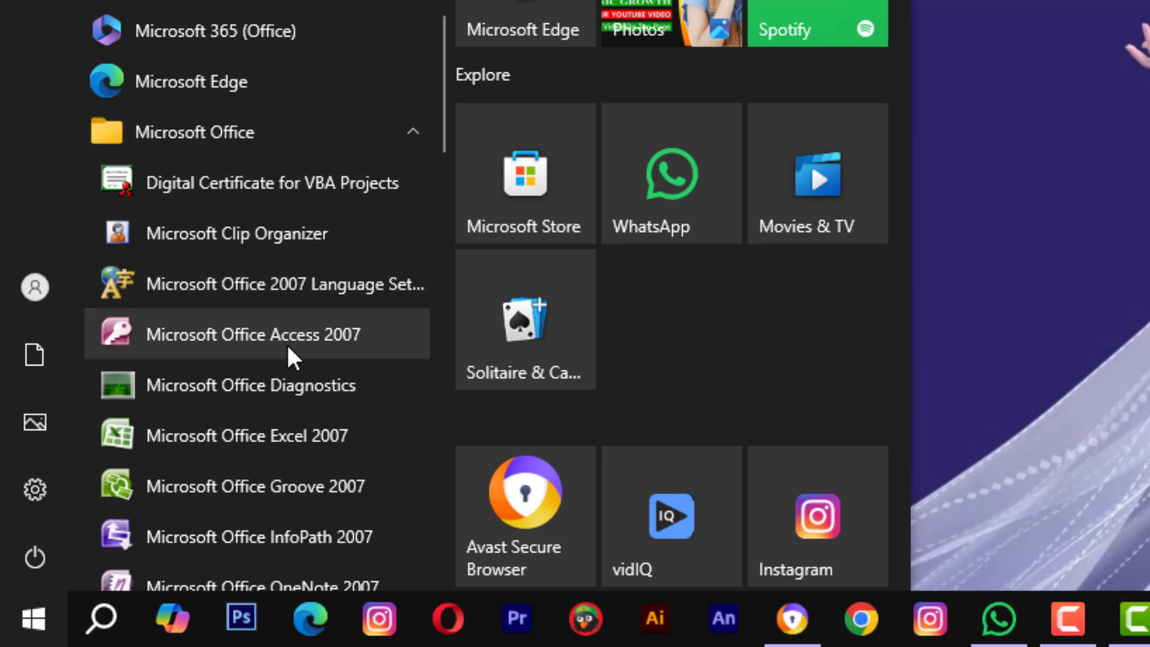
pyautogui.scroll(-2, 287, 348)
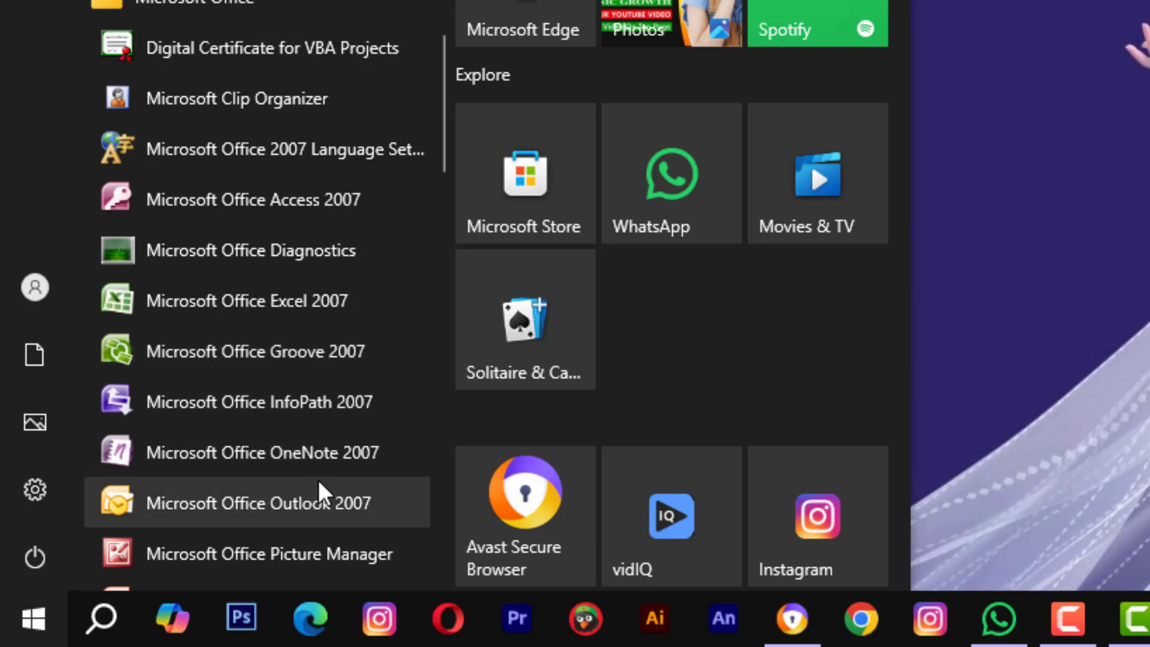
pyautogui.scroll(-2, 318, 480)
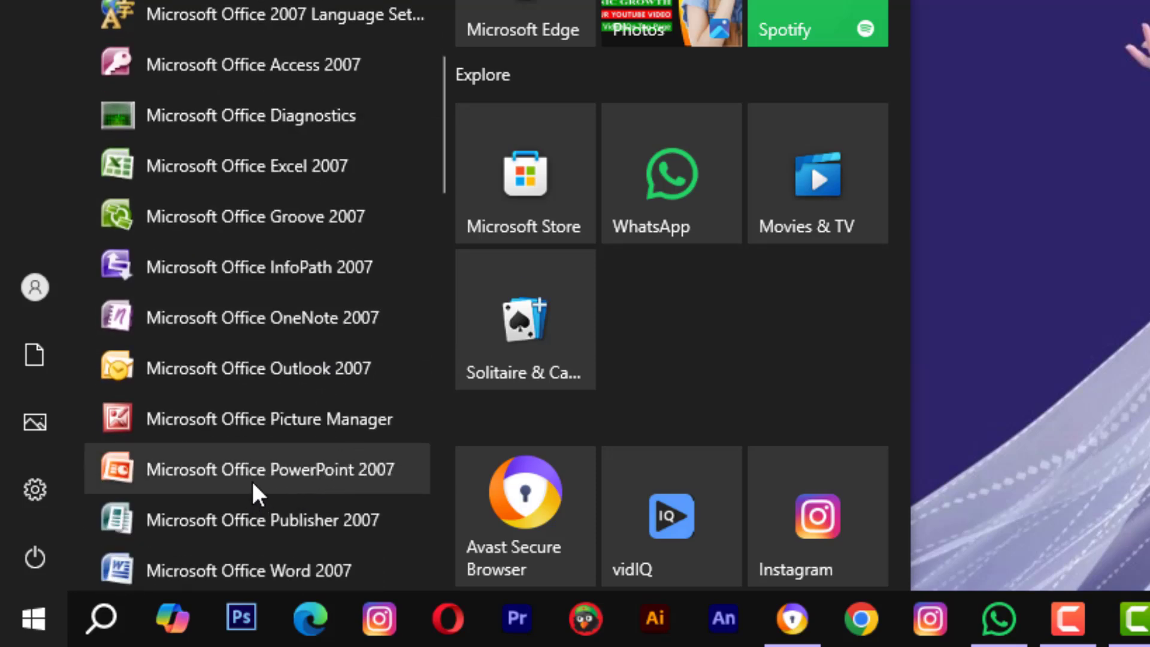
pyautogui.click(280, 469)
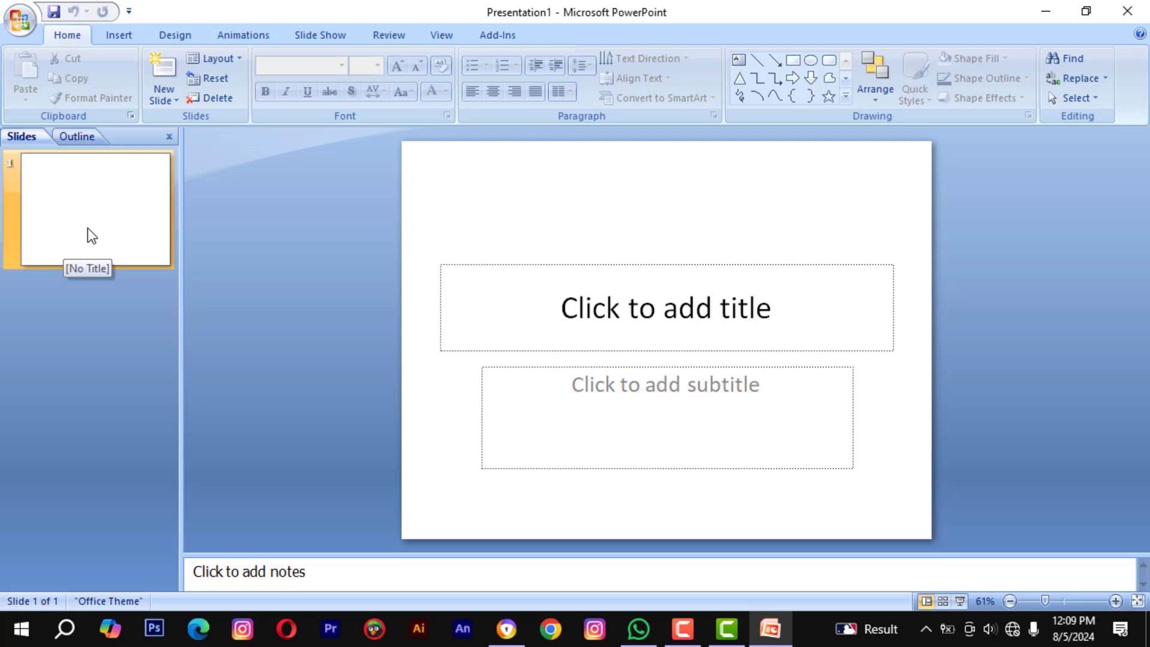
# Delete the presentation's only slide and add a new first slide.
pyautogui.rightClick(87, 228)
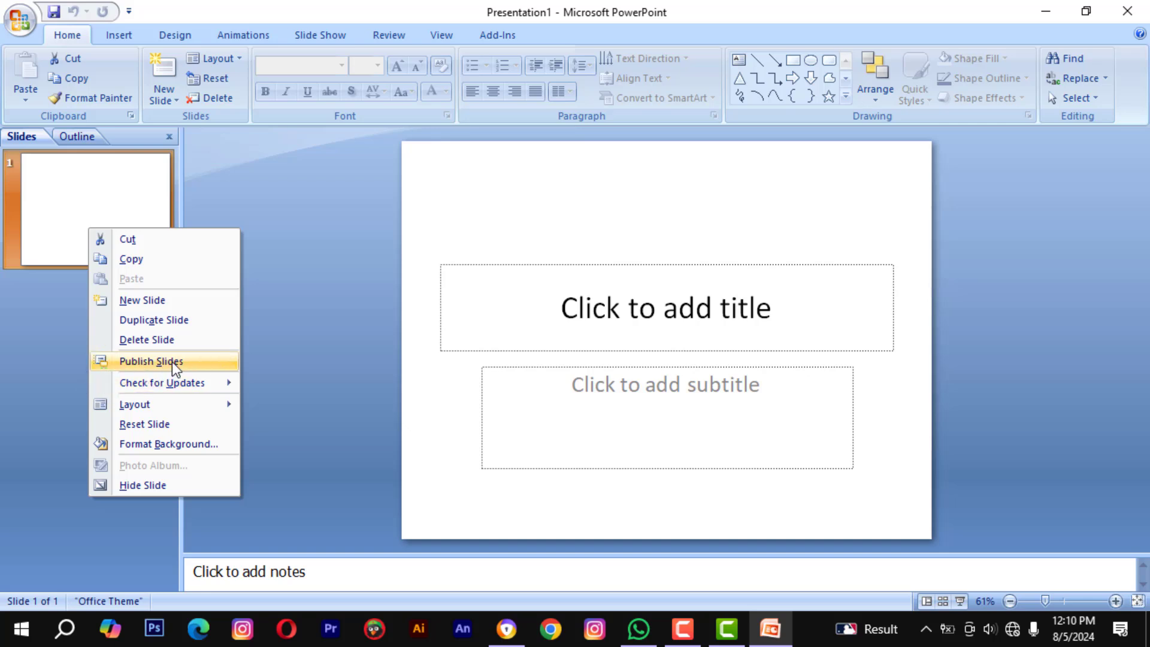
pyautogui.click(161, 342)
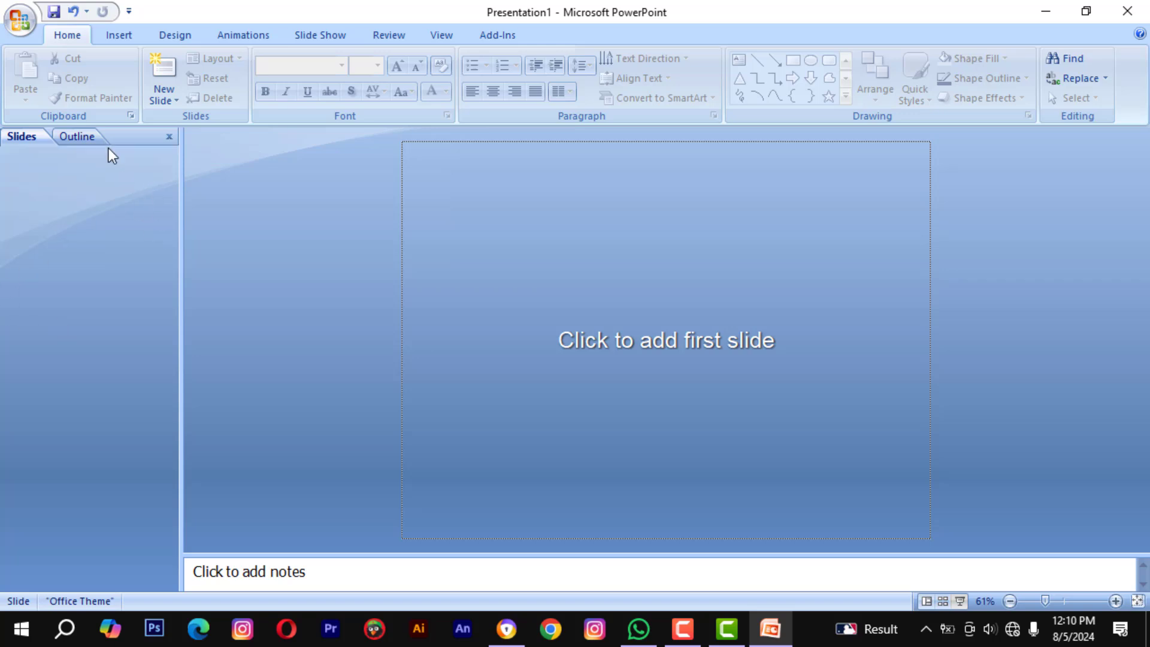
pyautogui.click(59, 36)
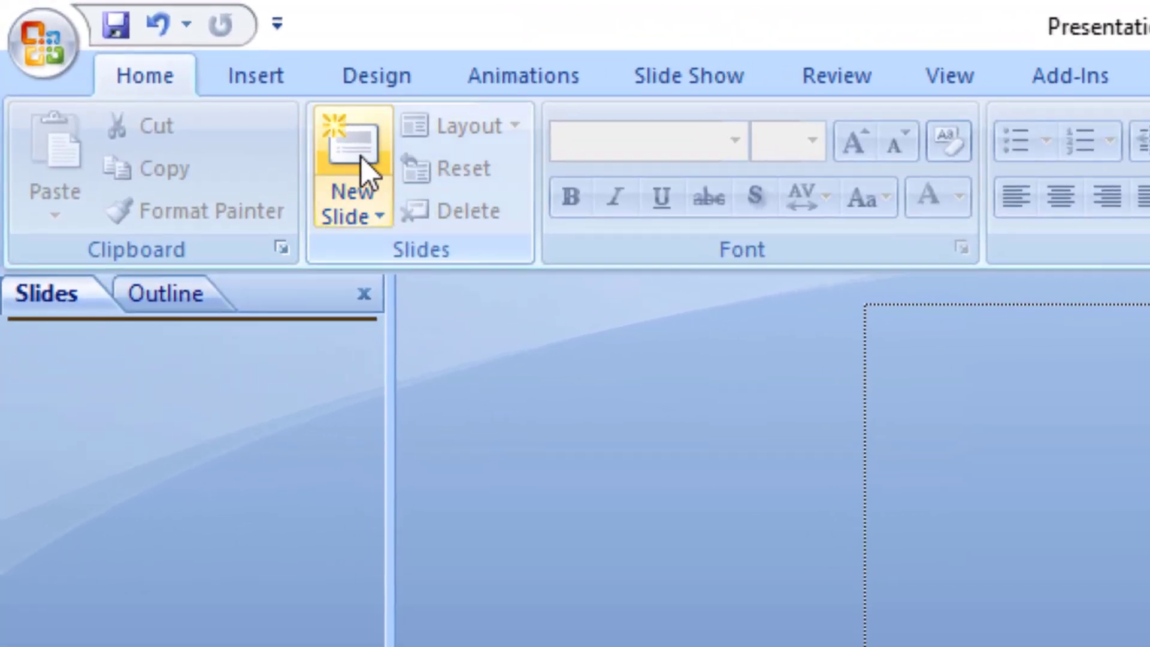
pyautogui.click(350, 157)
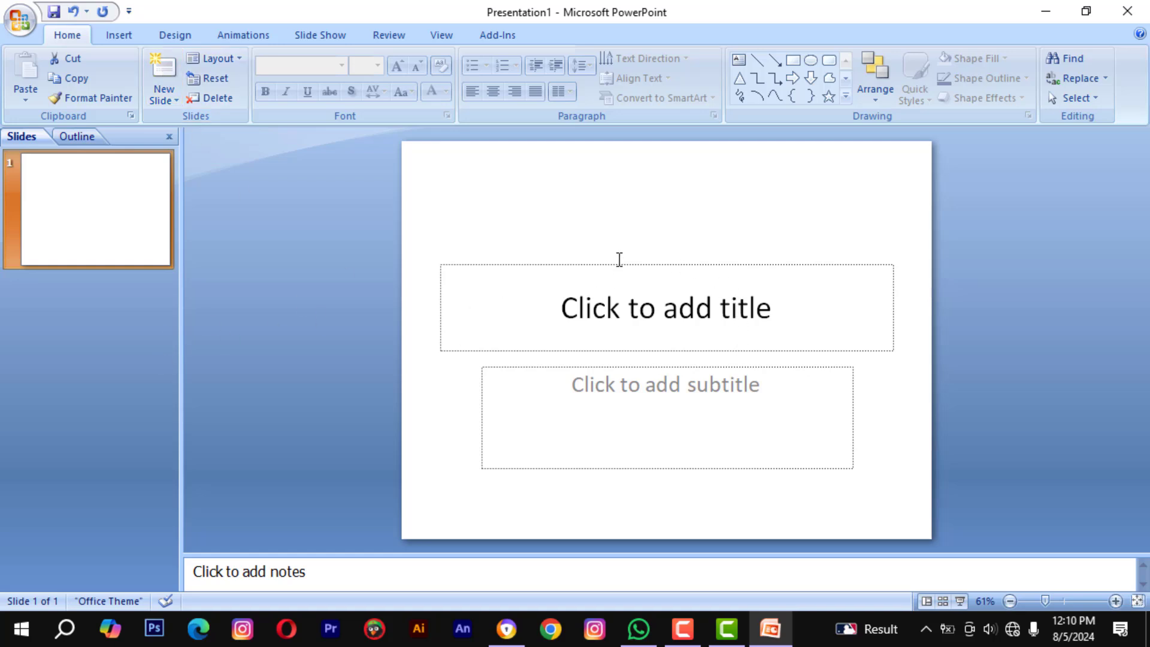
# Delete the title and subtitle placeholders from the slide to leave it blank.
pyautogui.click(619, 257)
pyautogui.click(626, 262)
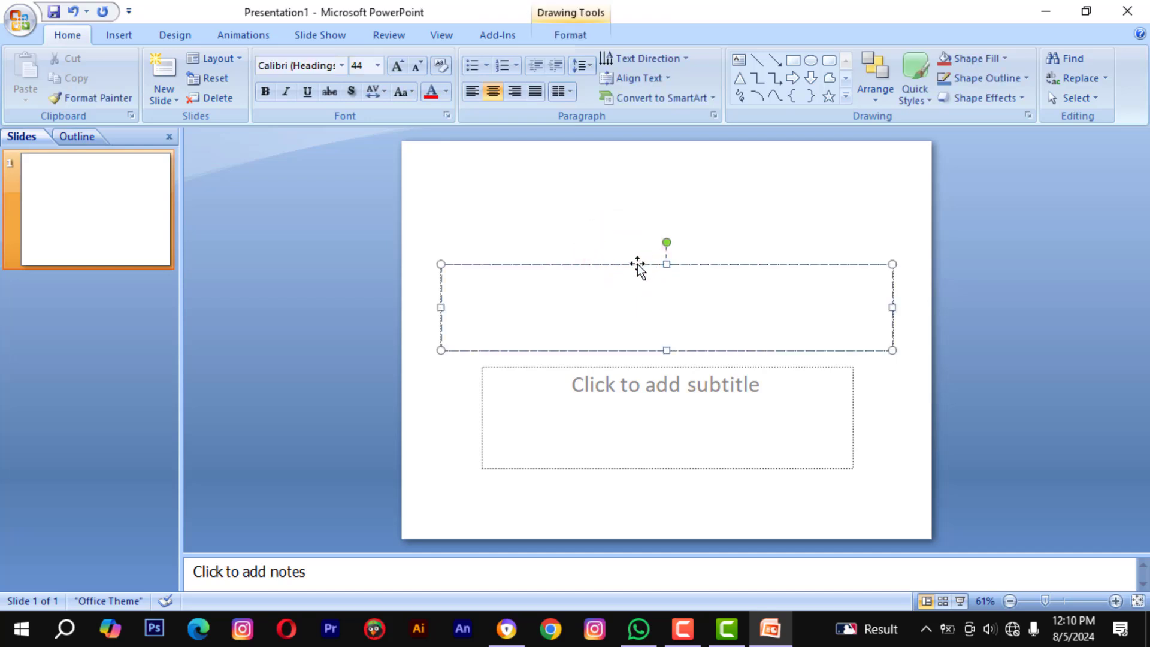
pyautogui.click(636, 264)
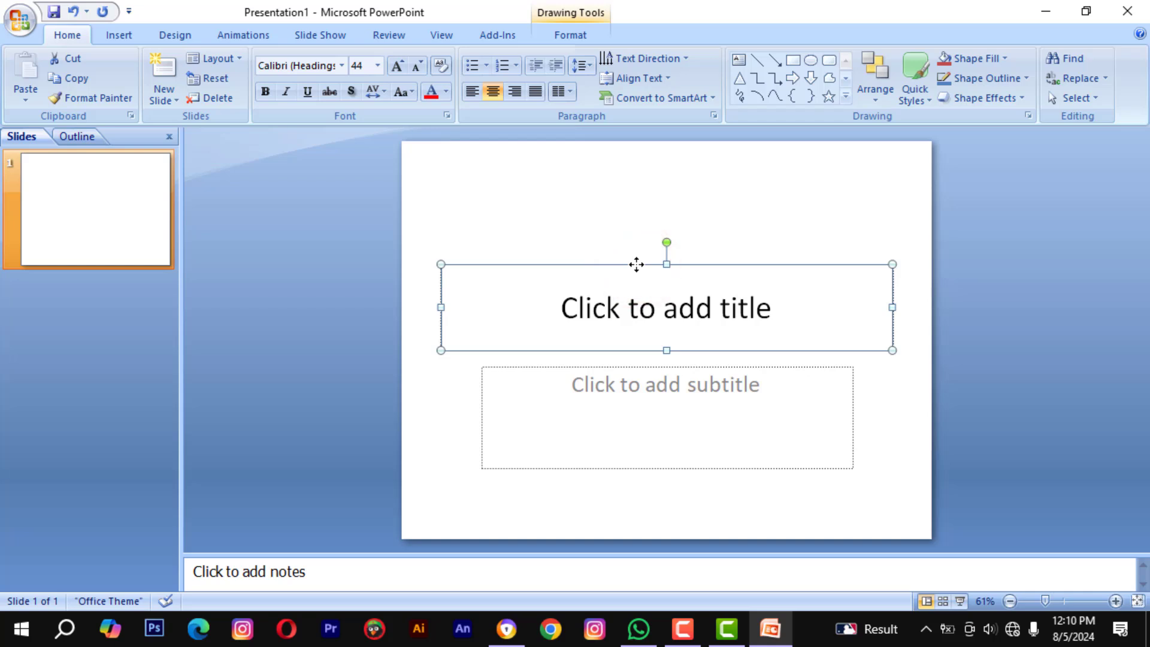
pyautogui.press('Delete')
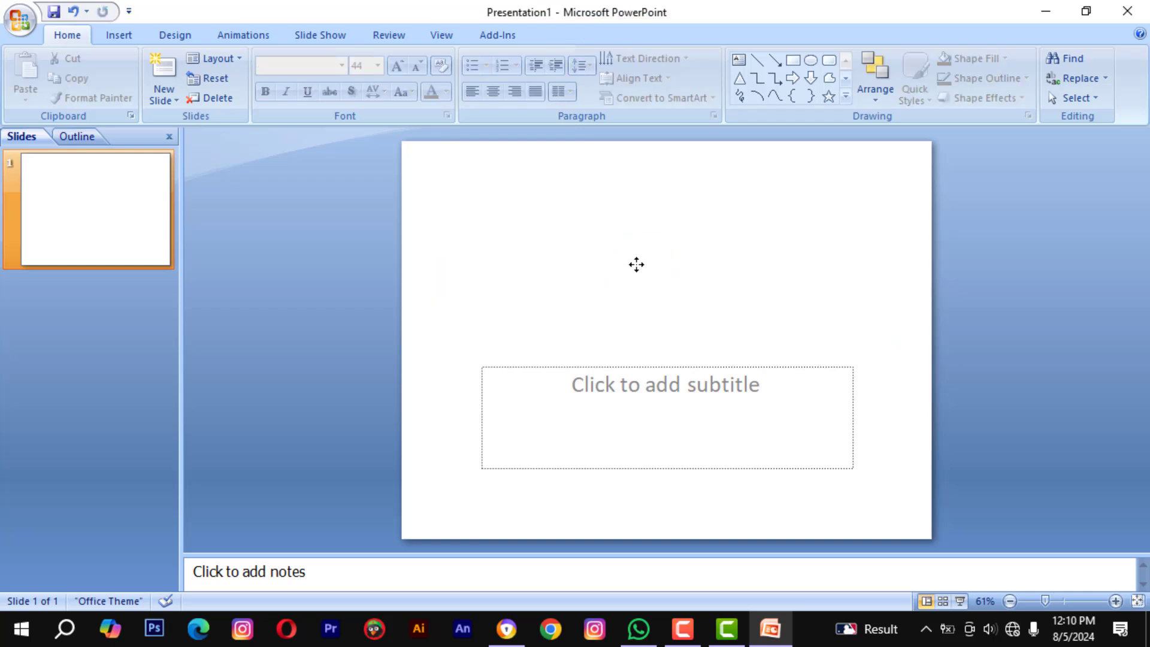
pyautogui.click(659, 372)
pyautogui.click(649, 364)
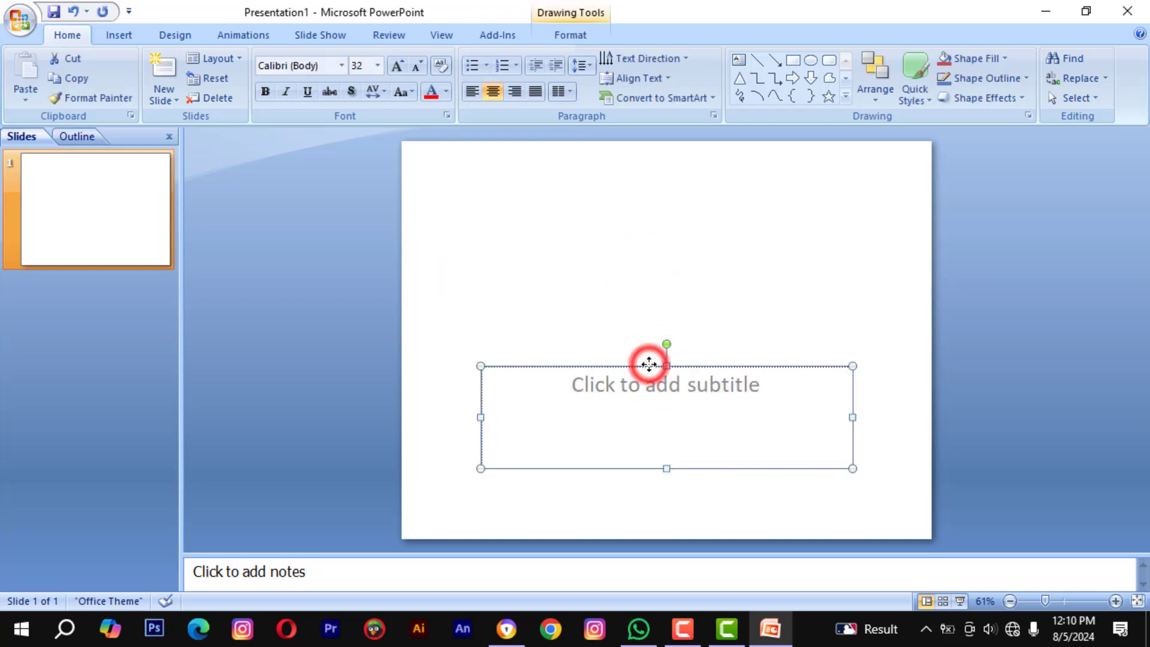
pyautogui.press('Delete')
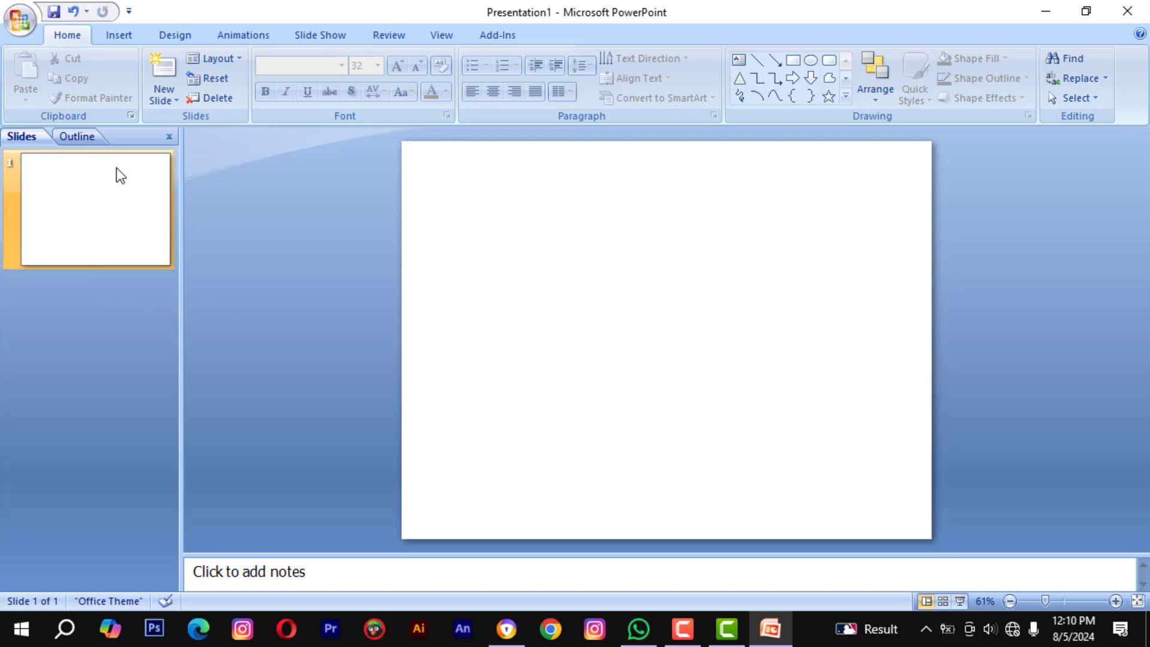
# Add two more slides to the presentation, inserting the second of them directly after slide 1.
pyautogui.click(162, 71)
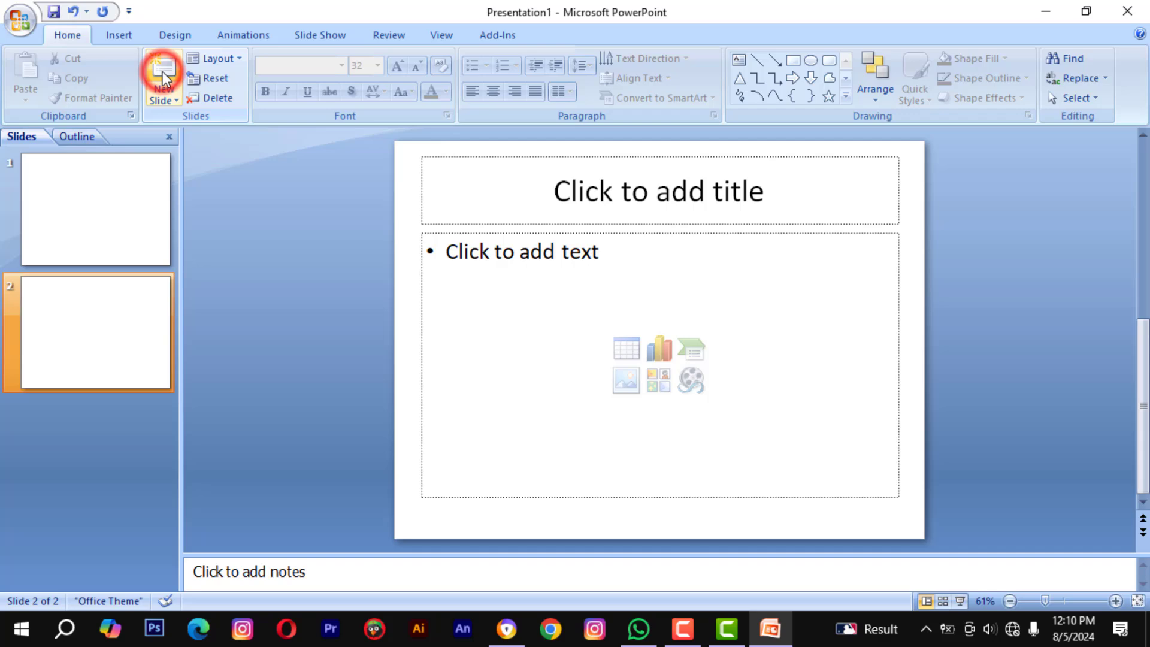
pyautogui.click(113, 231)
pyautogui.rightClick(114, 212)
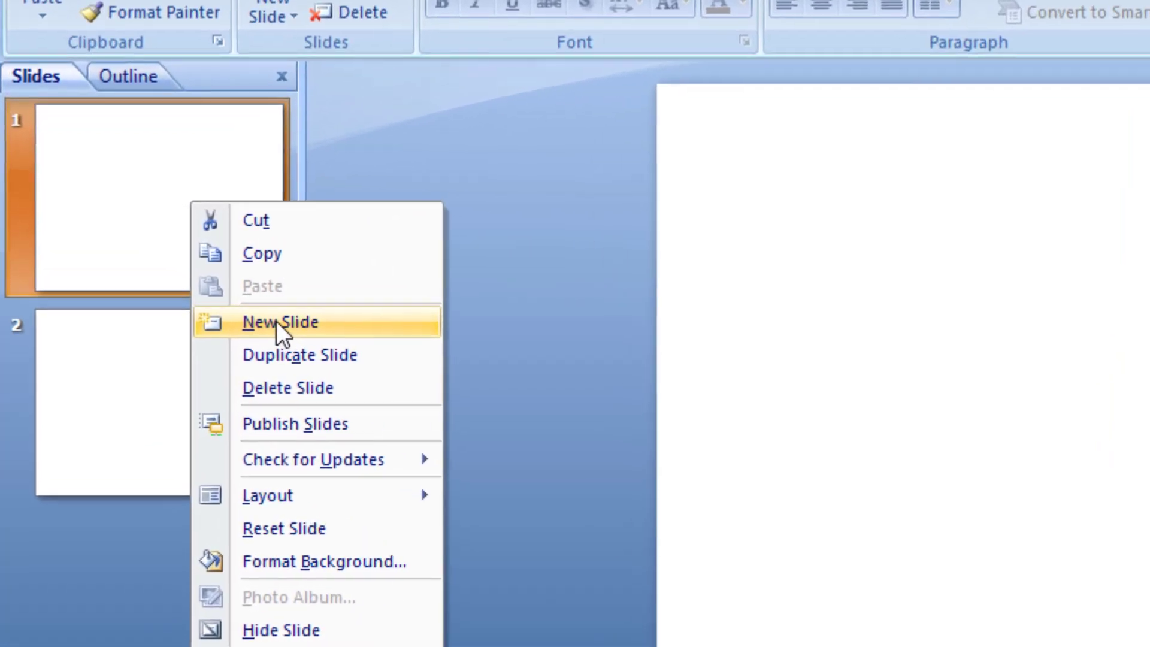
pyautogui.click(167, 283)
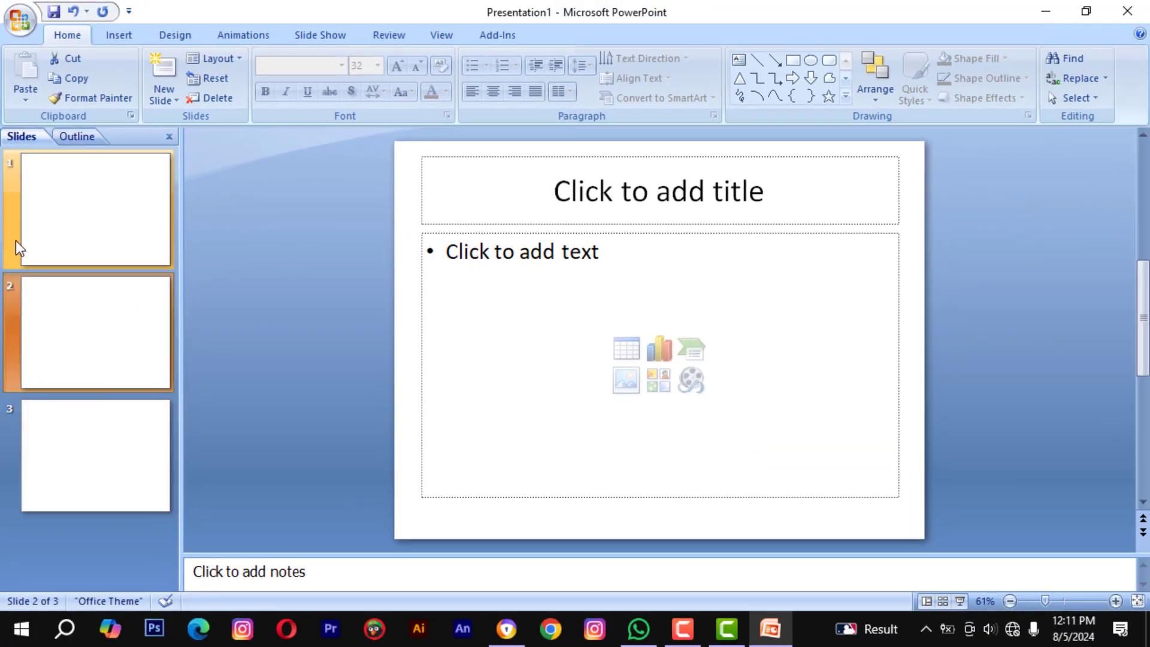
# Insert the picture da91eb99de66948c2b70f121f93bb337 from the Downloads folder onto slide 1.
pyautogui.click(72, 204)
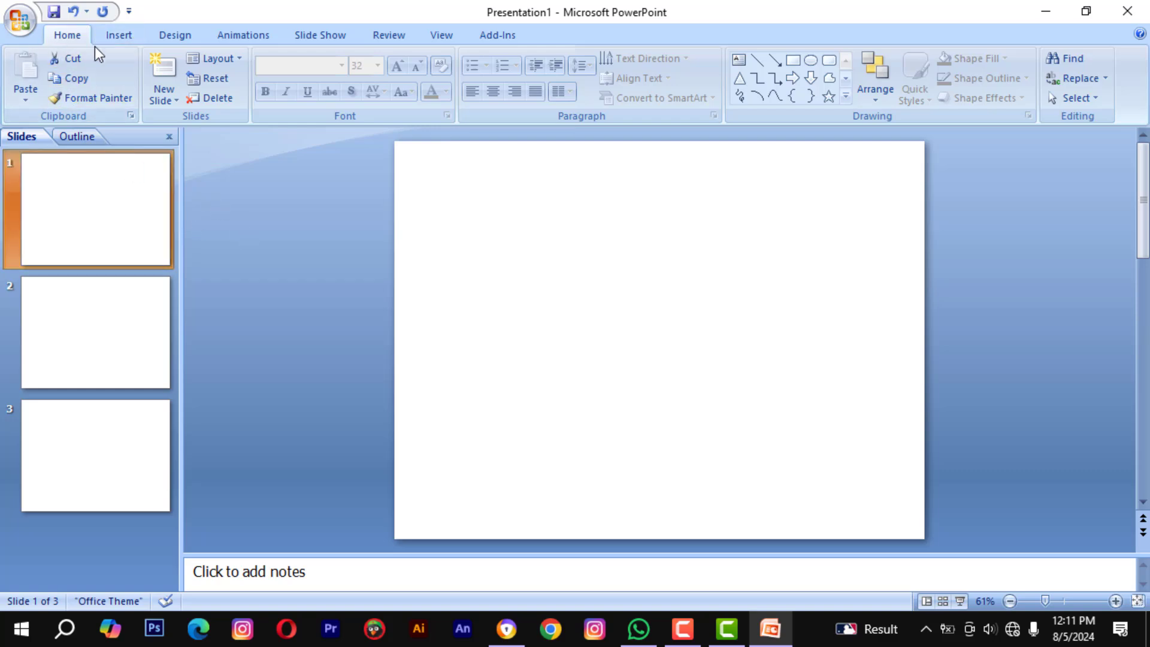
pyautogui.click(124, 35)
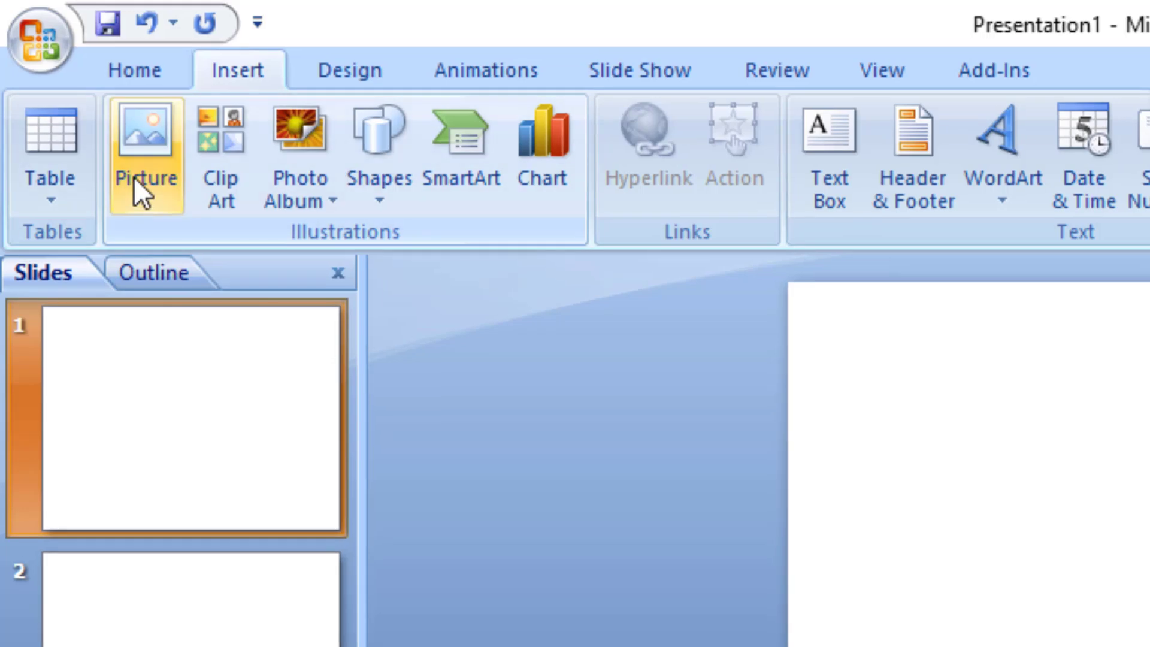
pyautogui.click(67, 89)
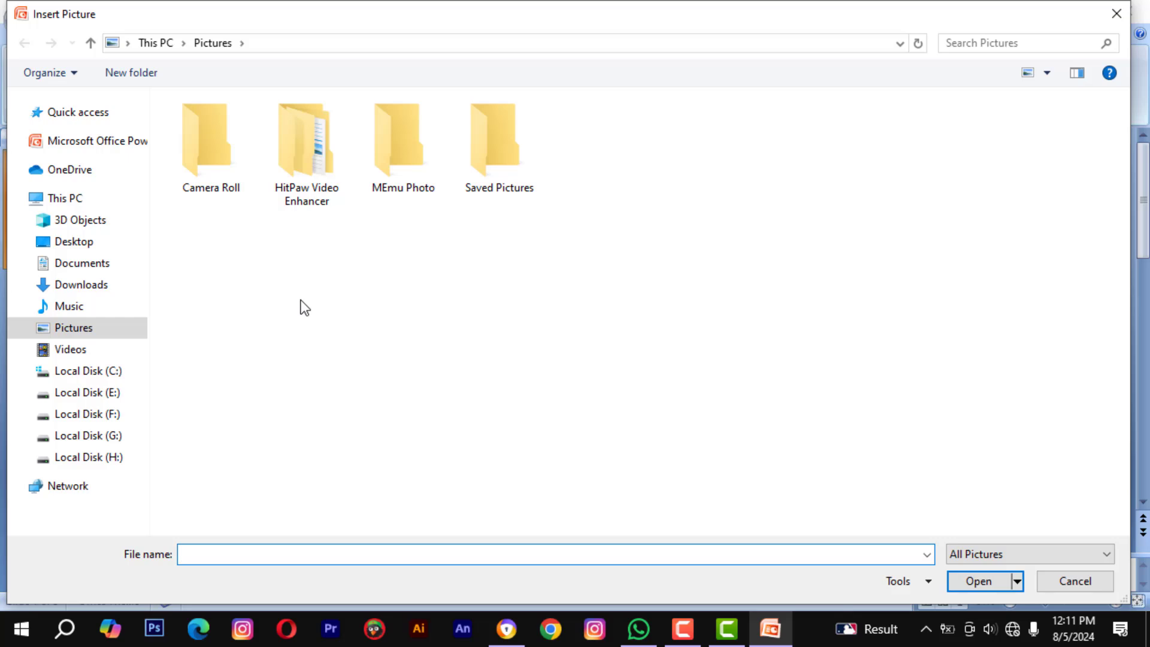
pyautogui.click(82, 286)
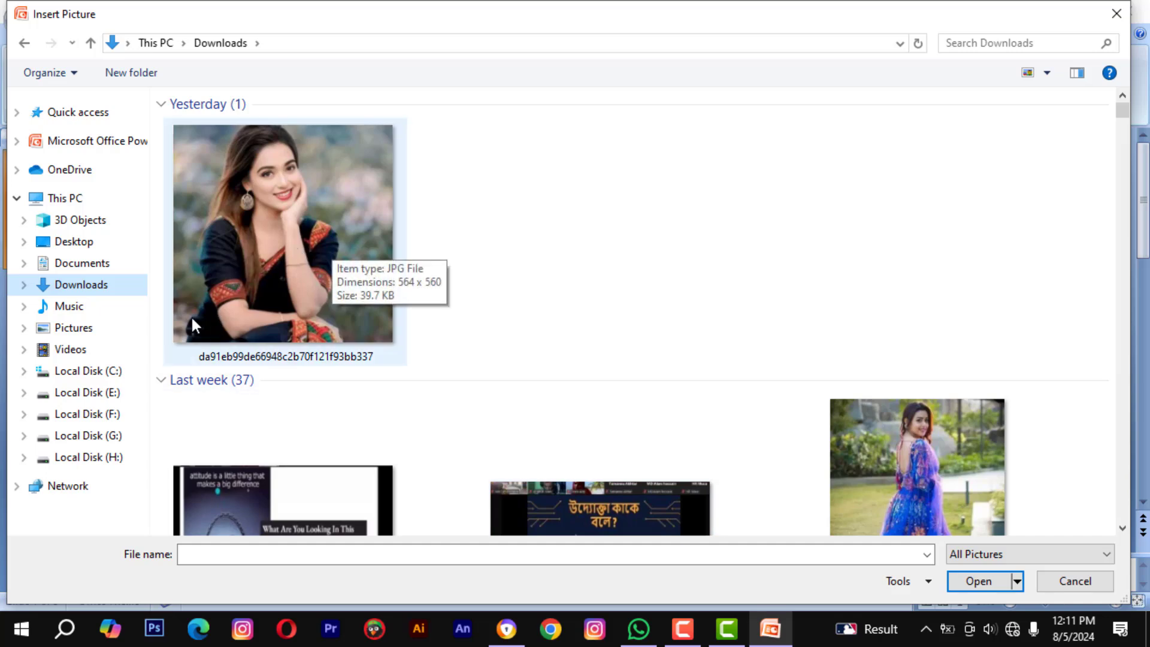
pyautogui.click(248, 269)
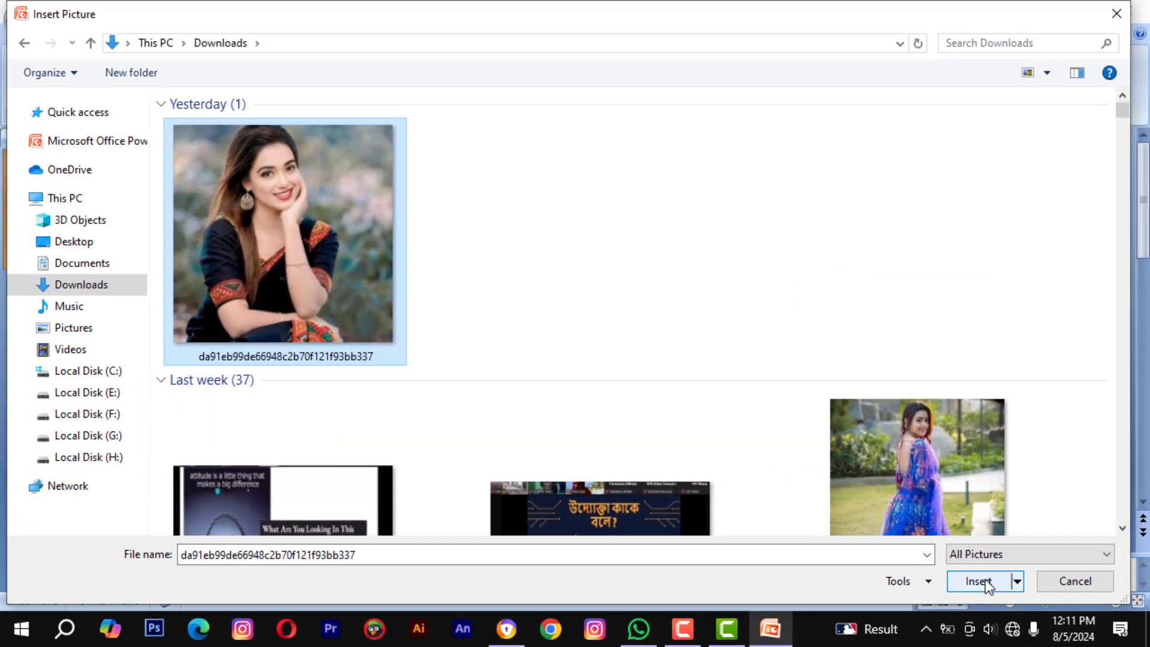
pyautogui.click(972, 574)
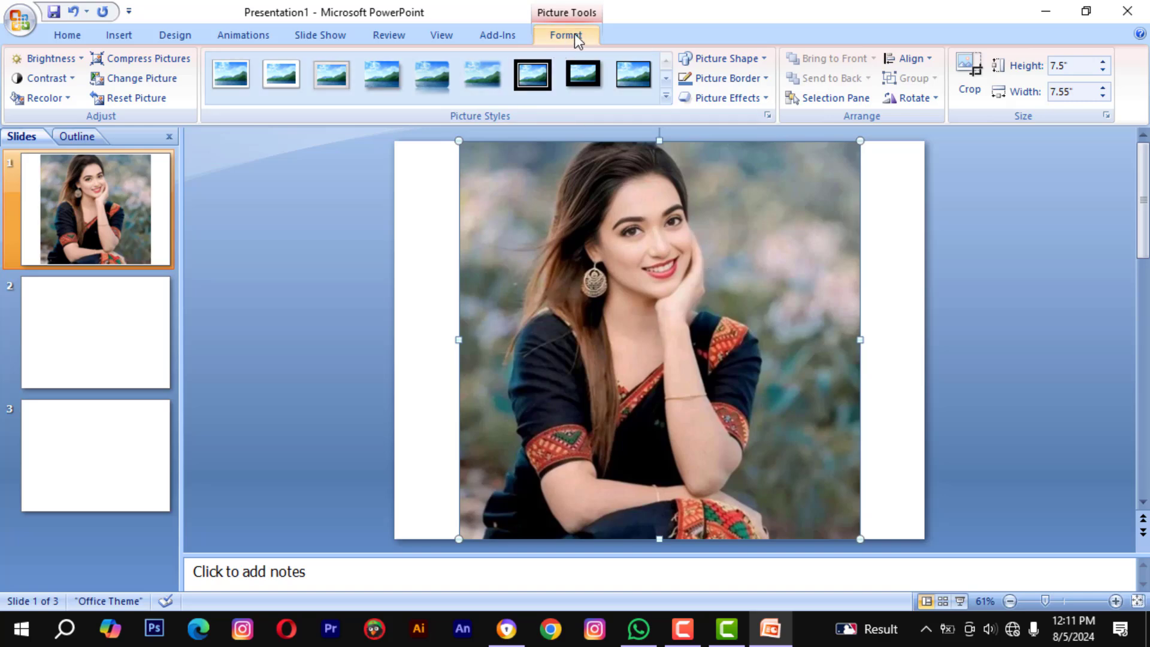
# Crop the picture from its right, left and bottom edges to about 6.67" high by 6.33" wide.
pyautogui.click(785, 316)
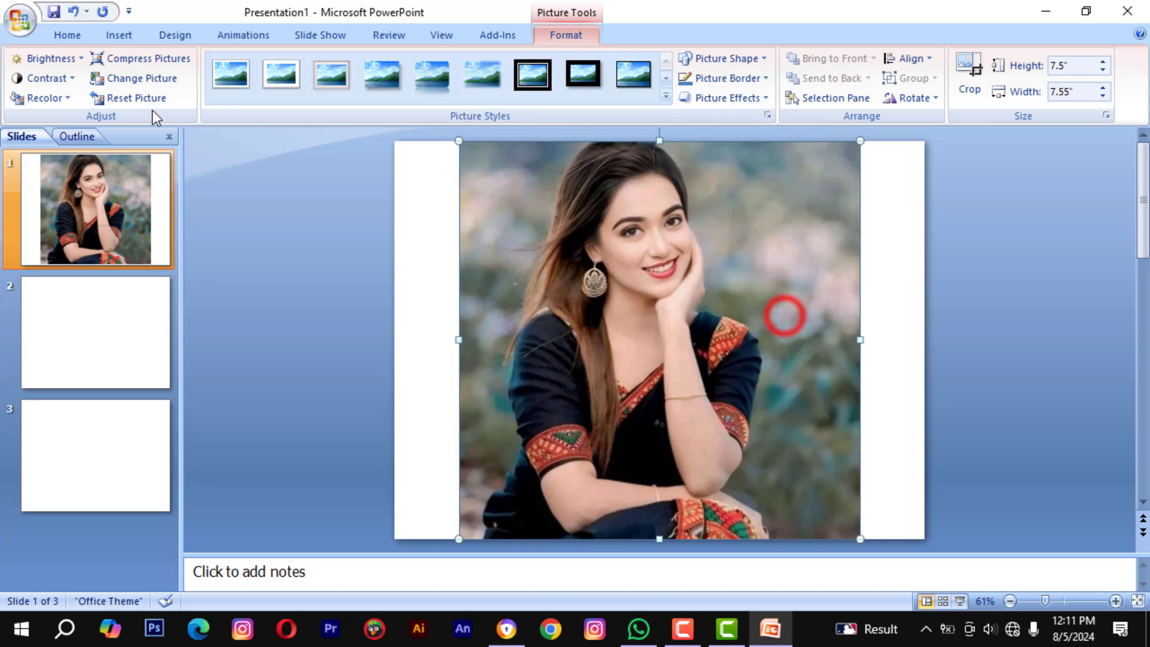
pyautogui.click(63, 38)
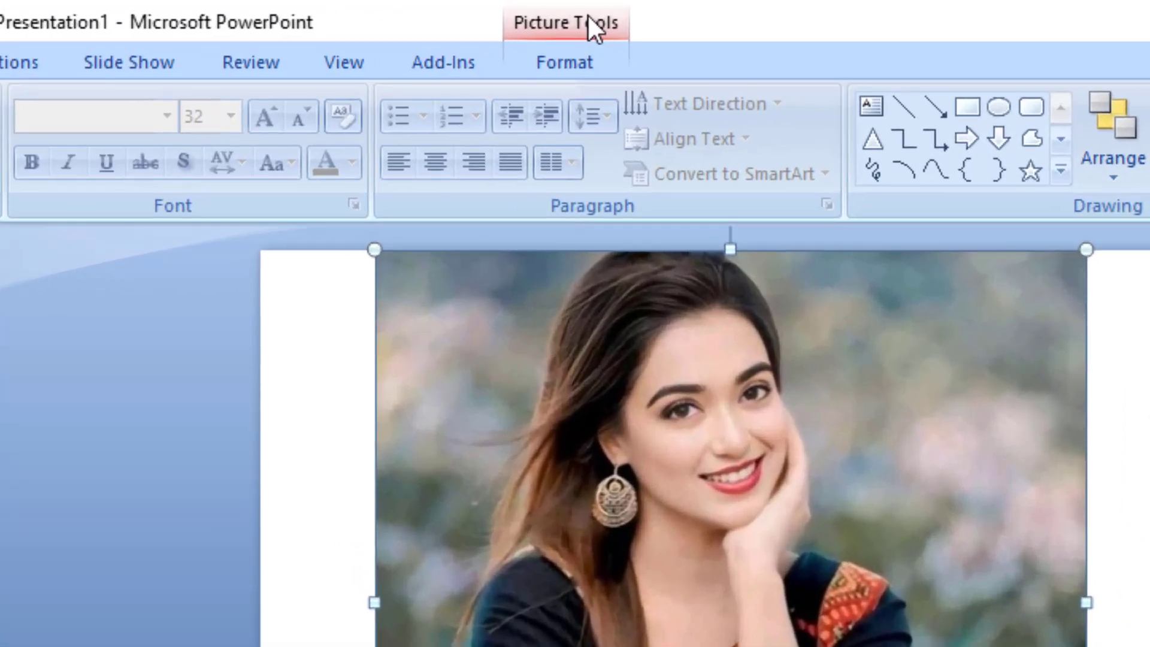
pyautogui.click(580, 14)
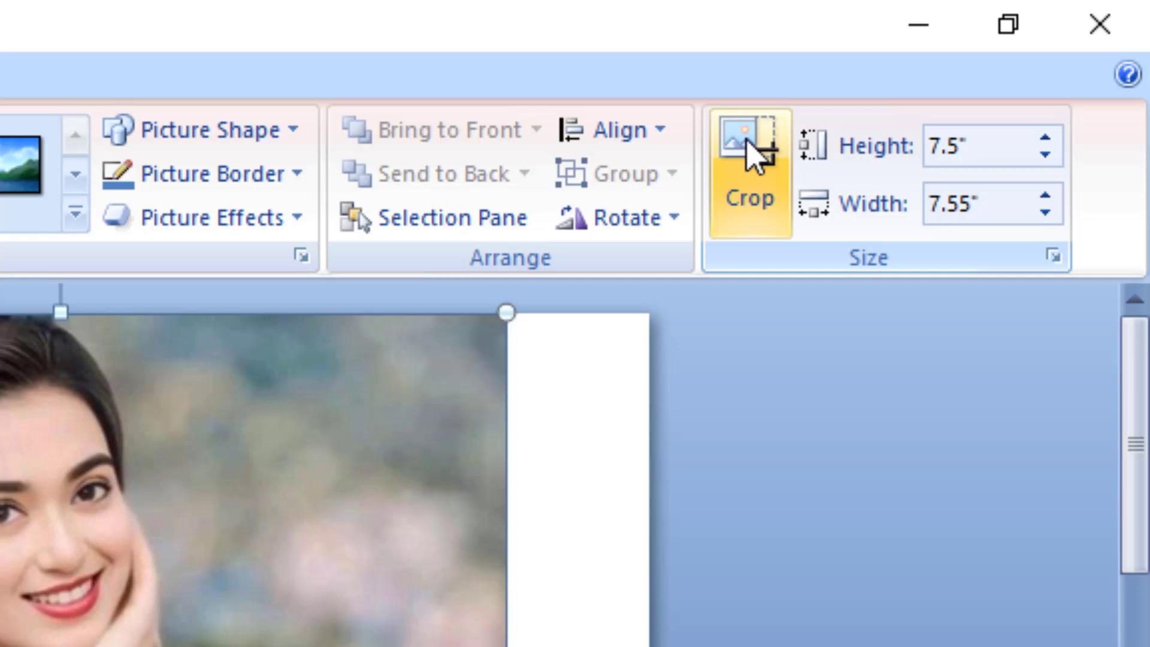
pyautogui.click(749, 155)
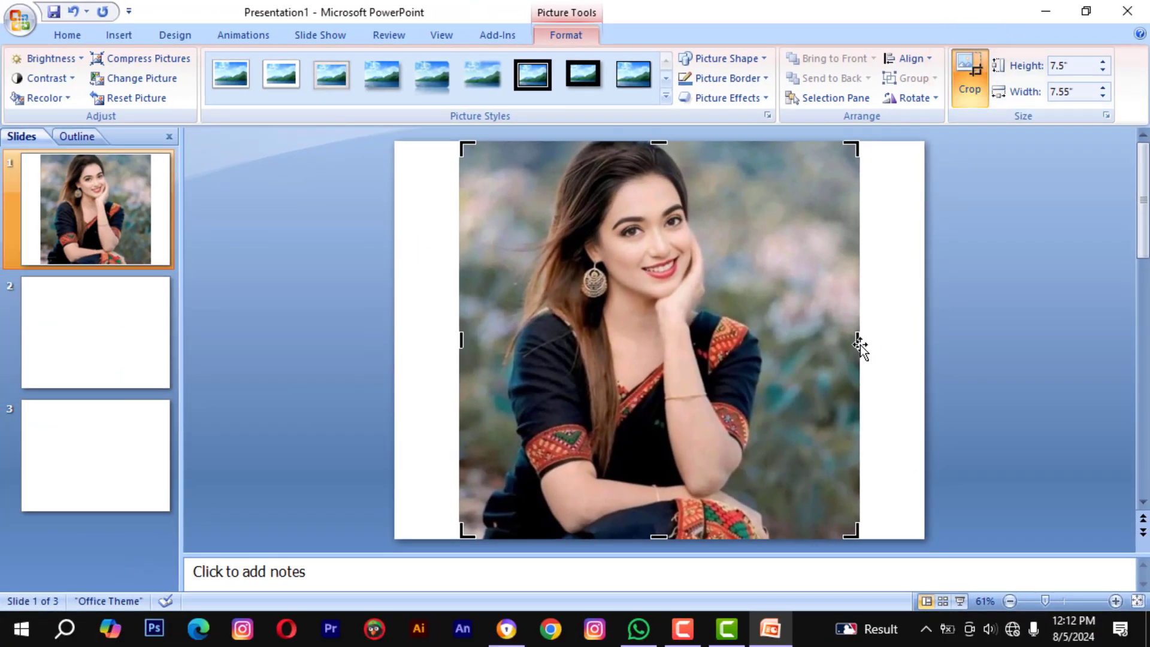
pyautogui.moveTo(858, 340); pyautogui.dragTo(809, 338)
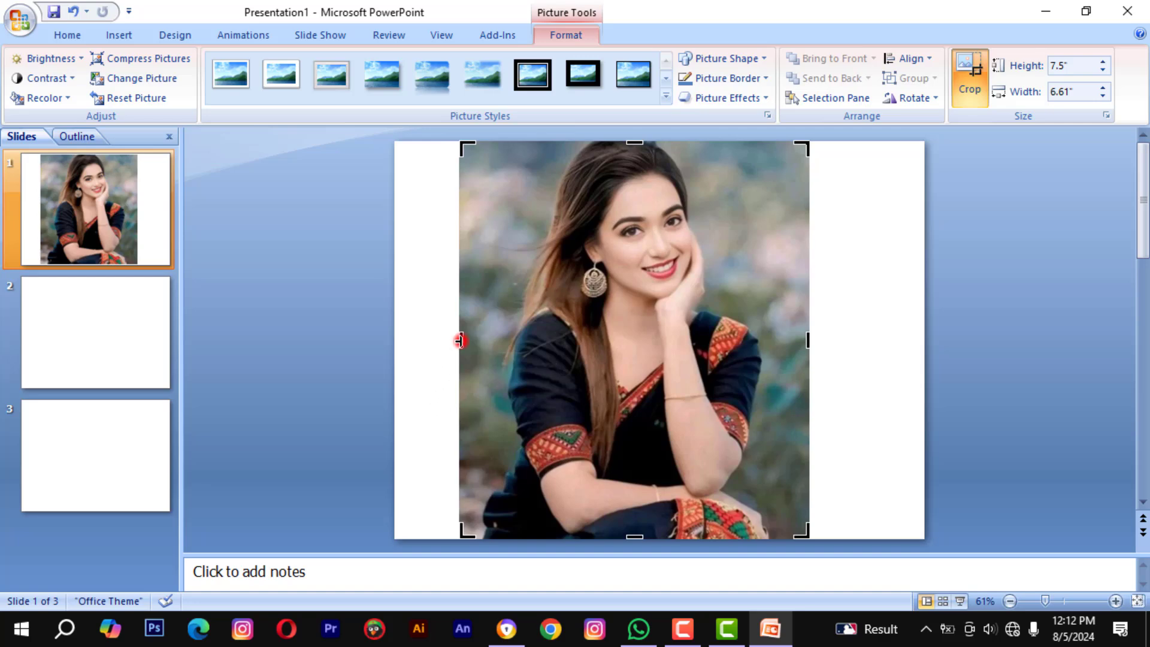
pyautogui.moveTo(460, 340); pyautogui.dragTo(475, 339)
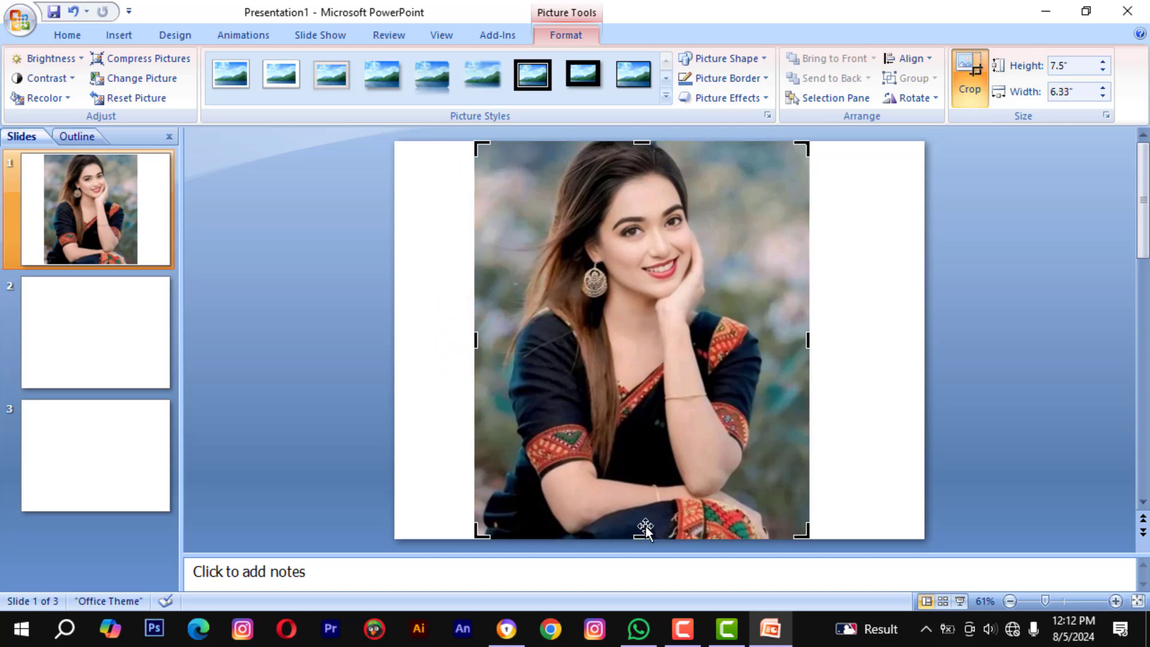
pyautogui.moveTo(643, 538); pyautogui.dragTo(645, 493)
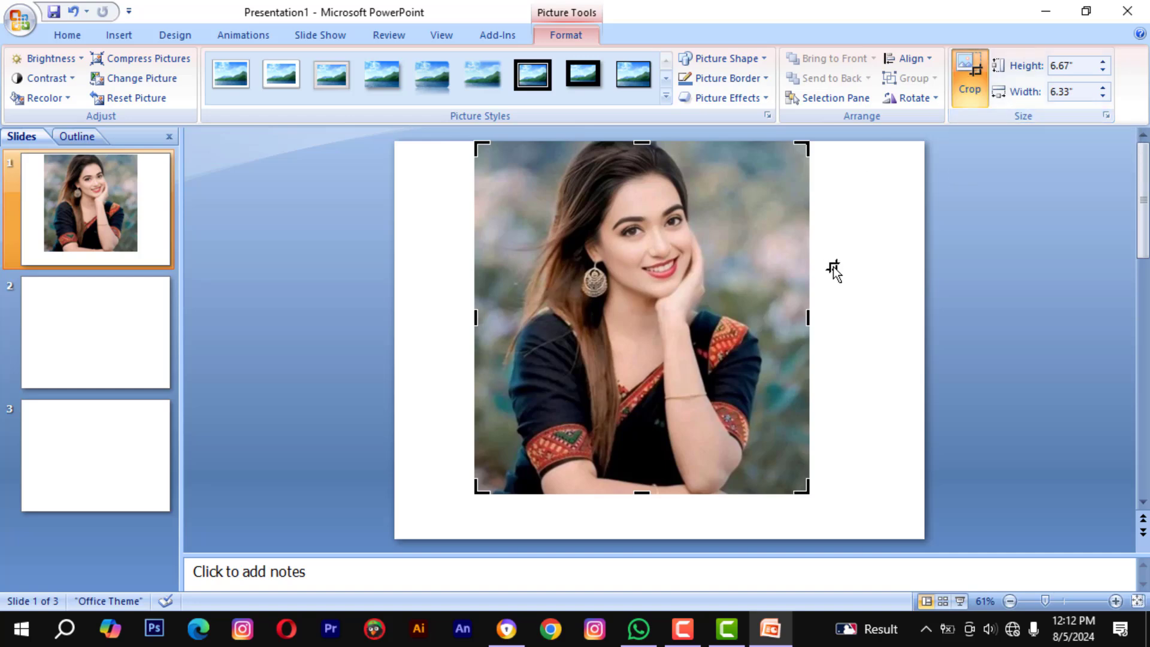
pyautogui.click(968, 75)
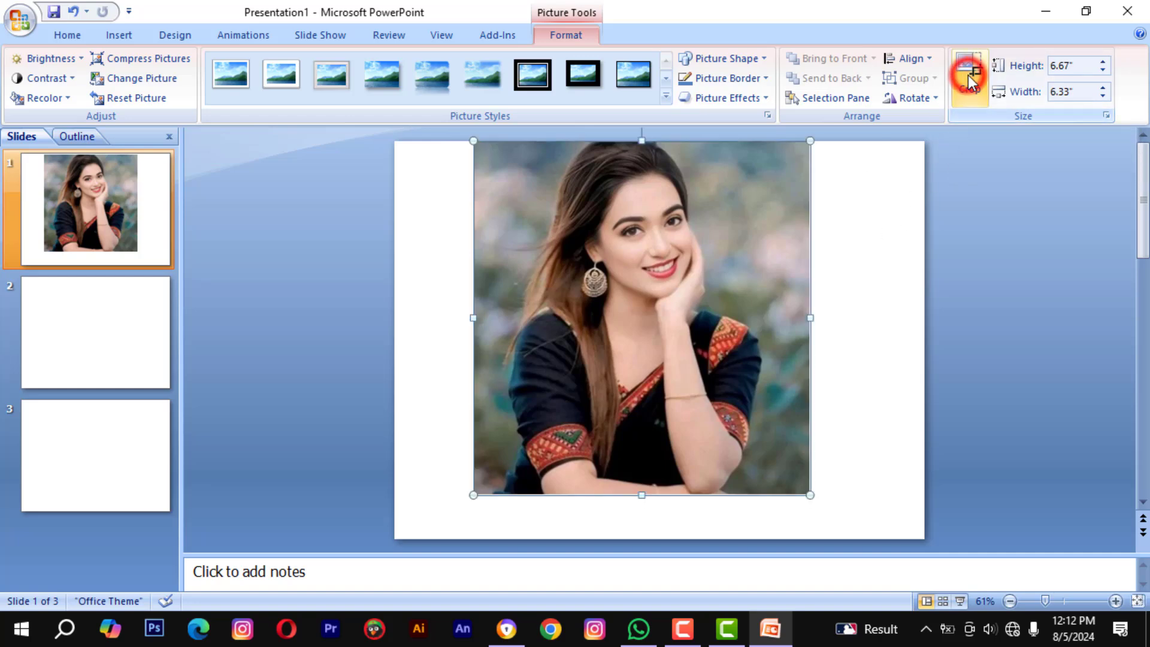
pyautogui.click(892, 194)
# Scale the cropped picture down proportionally to about 3.83" high by 3.64" wide and move it toward the middle of the slide.
pyautogui.click(748, 235)
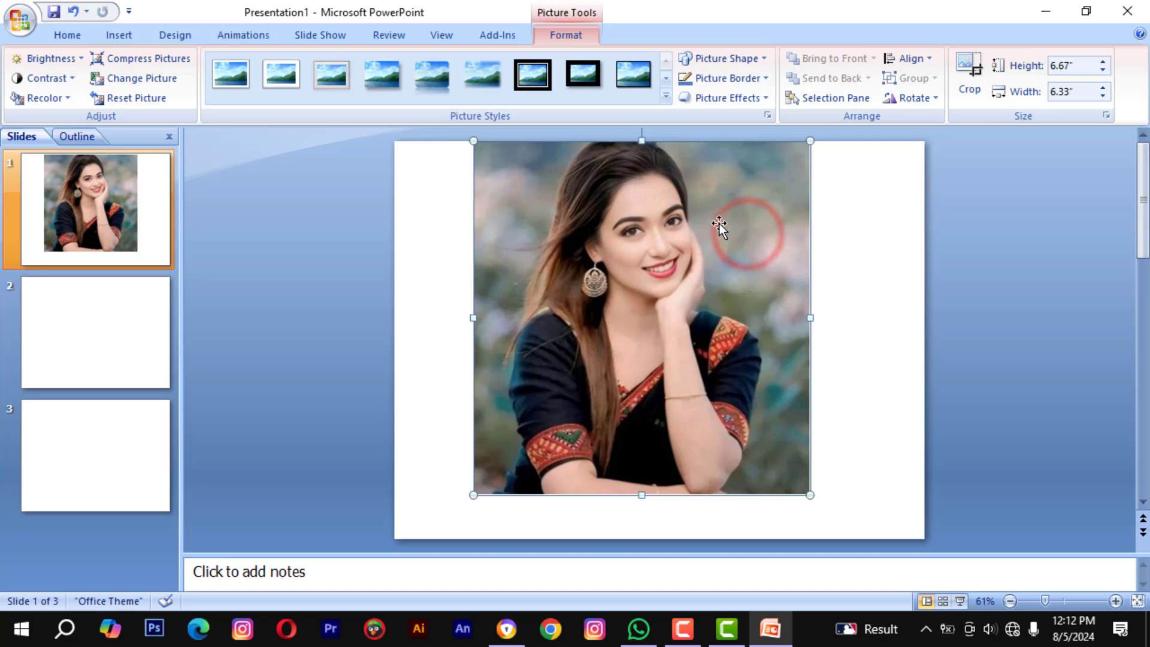
pyautogui.moveTo(719, 225); pyautogui.dragTo(718, 242)
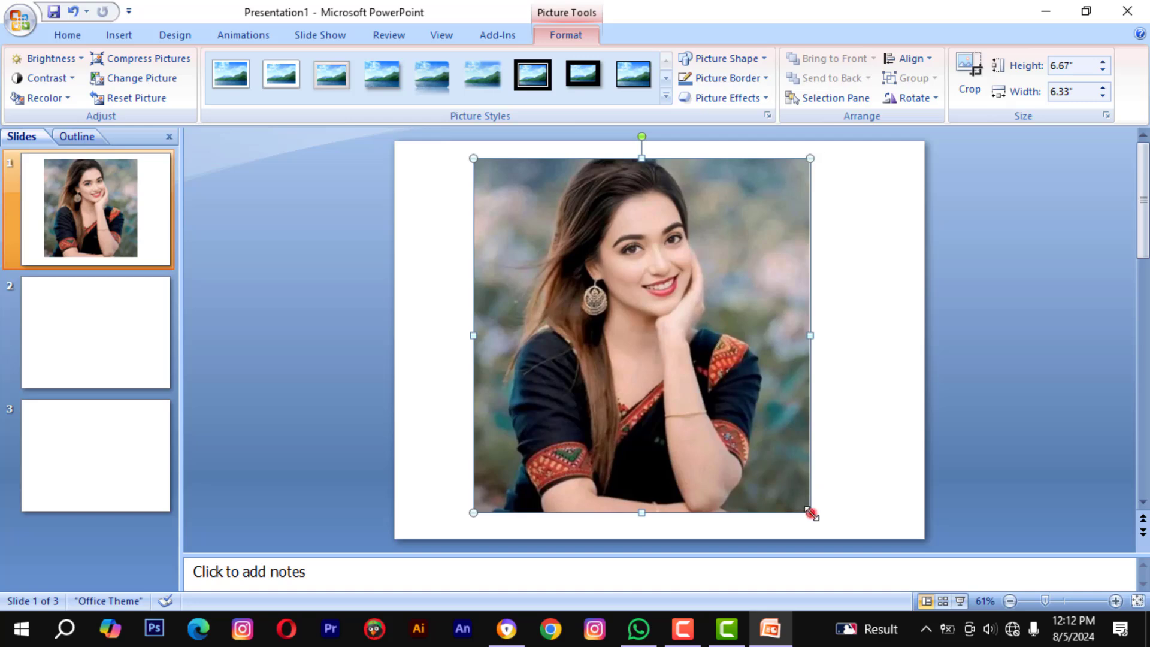
pyautogui.moveTo(812, 514); pyautogui.dragTo(651, 363)
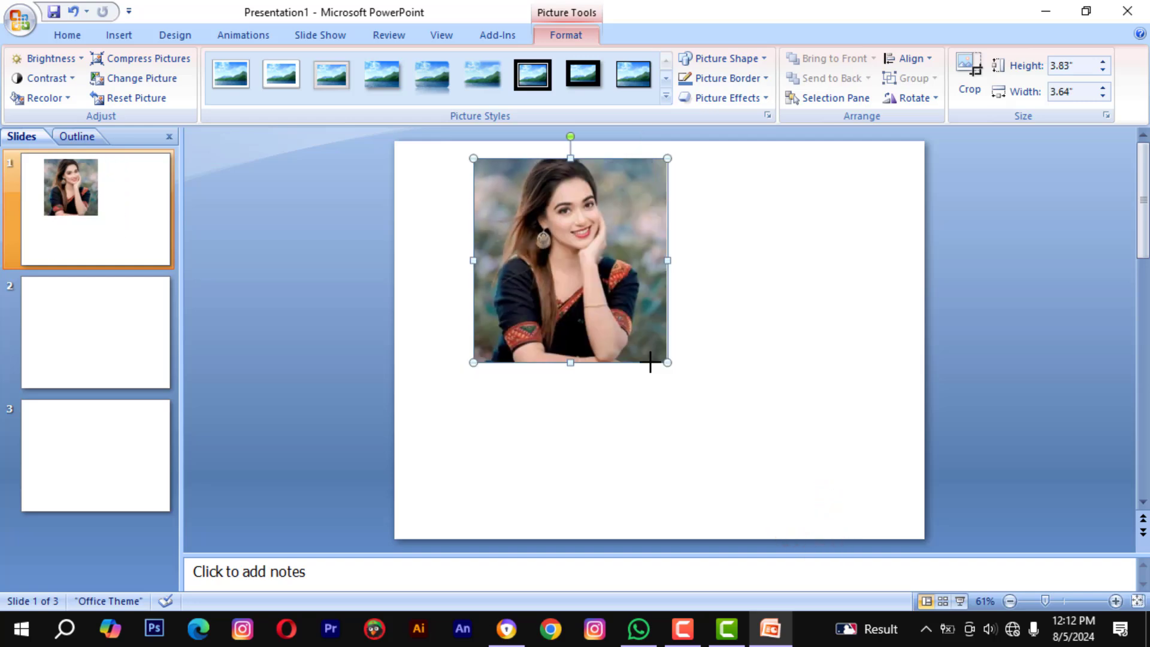
pyautogui.moveTo(580, 259); pyautogui.dragTo(707, 307)
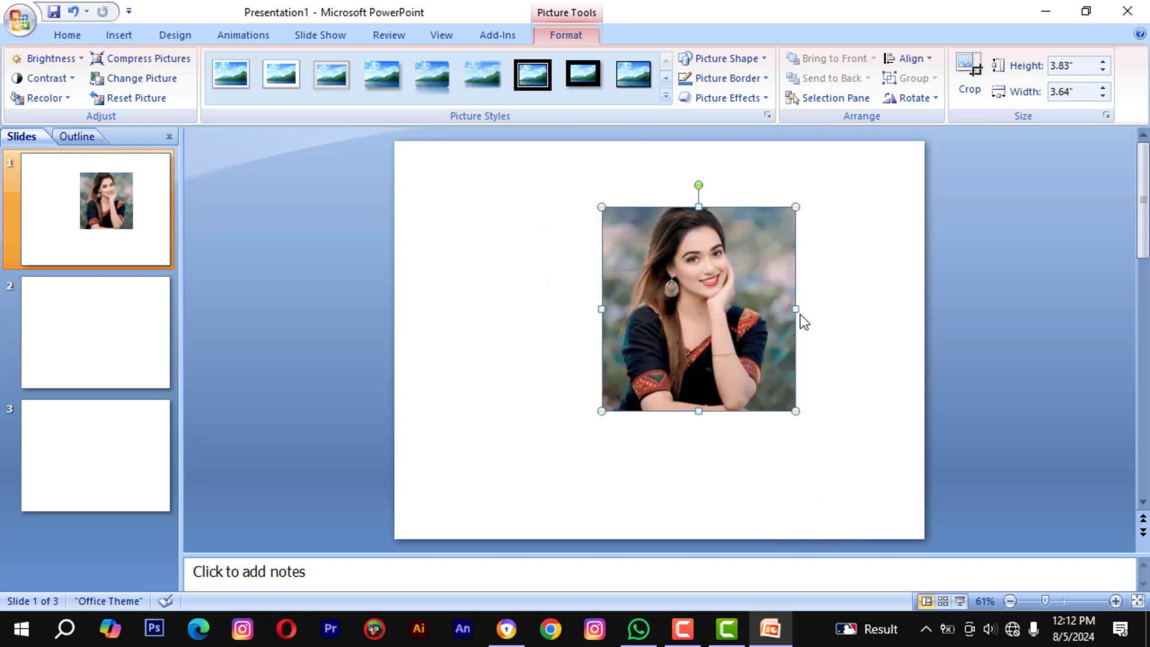
# Try narrowing the picture to about 2.33" wide from its right edge, and undo that change.
pyautogui.moveTo(796, 310); pyautogui.dragTo(727, 311)
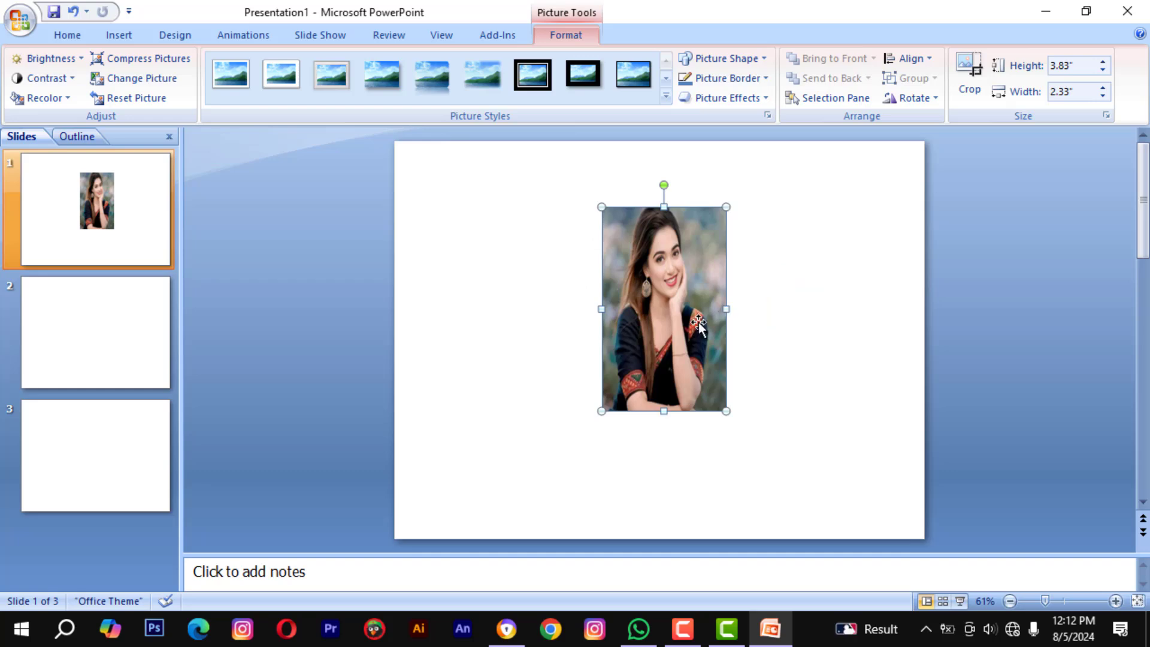
pyautogui.hotkey('ctrl', 'z')
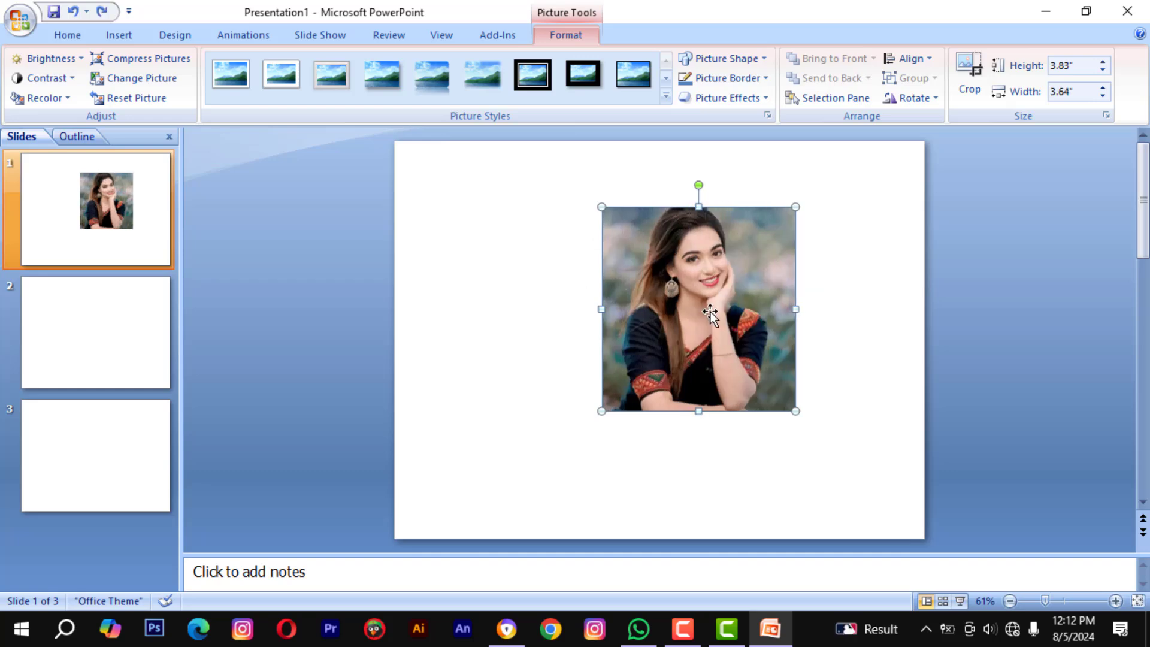
# Move the picture slightly left and down to centre it on the slide, and deselect it.
pyautogui.moveTo(716, 311); pyautogui.dragTo(693, 309)
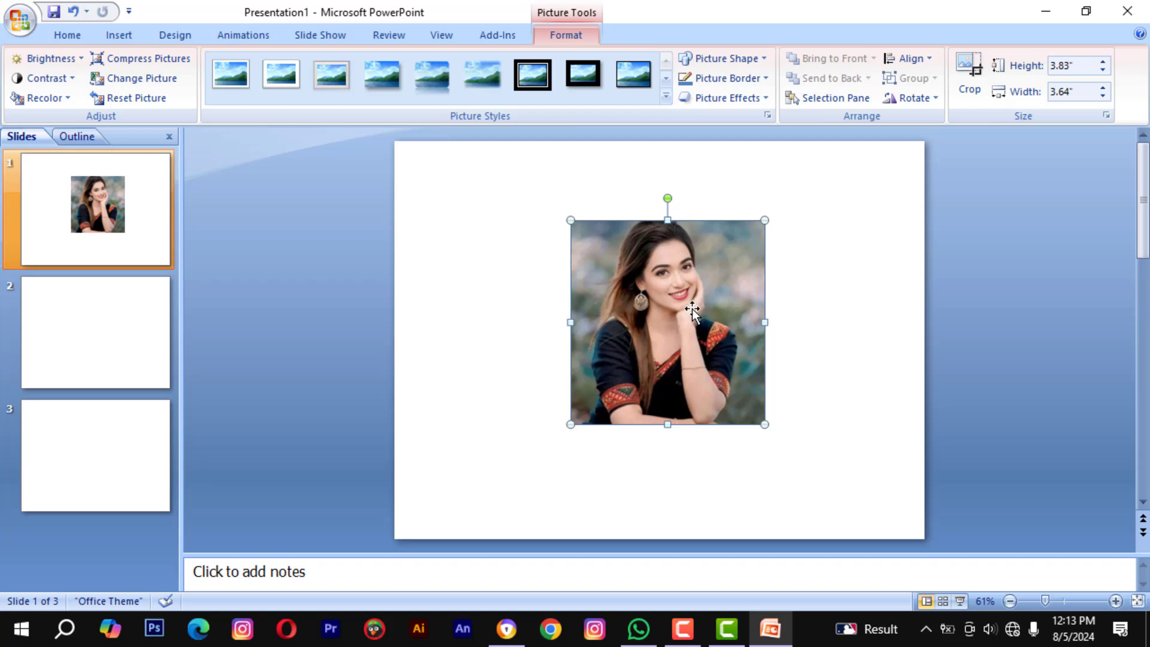
pyautogui.moveTo(693, 310); pyautogui.dragTo(685, 309)
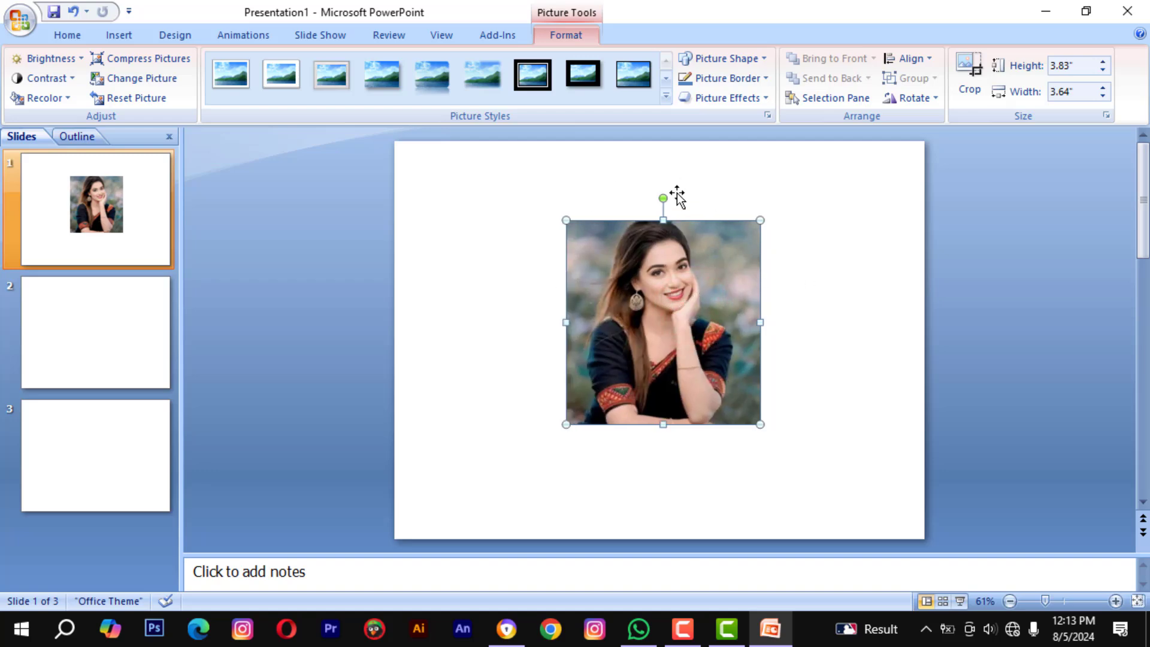
pyautogui.click(838, 426)
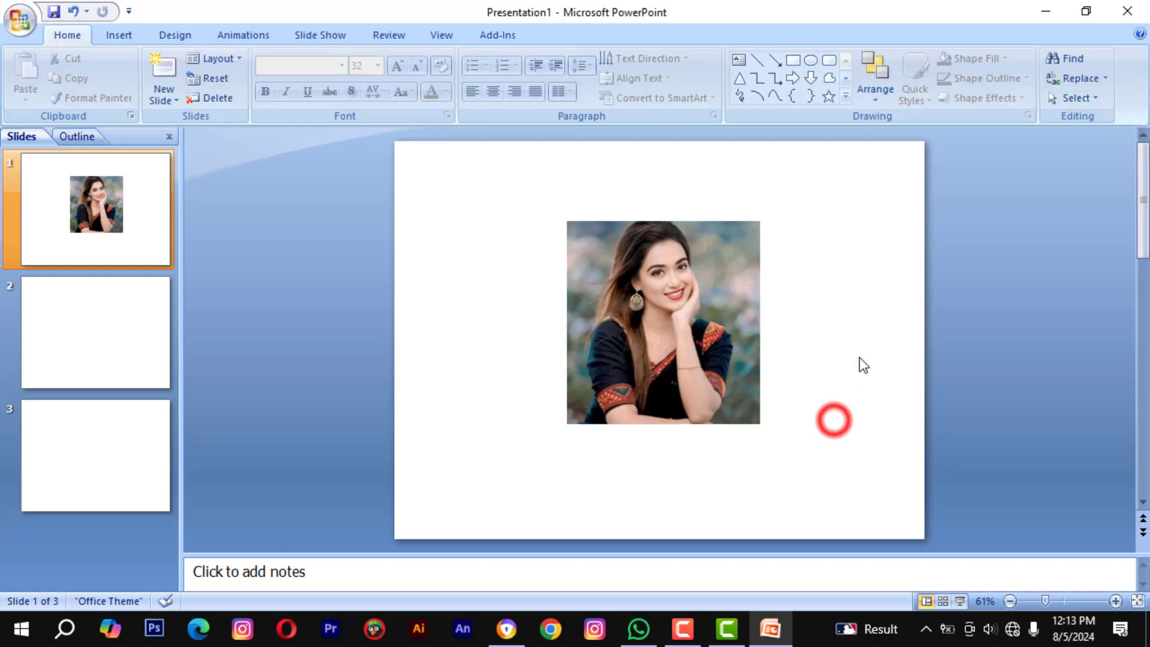
# Add a border with a 4½ pt line weight to the picture on slide 1.
pyautogui.click(635, 304)
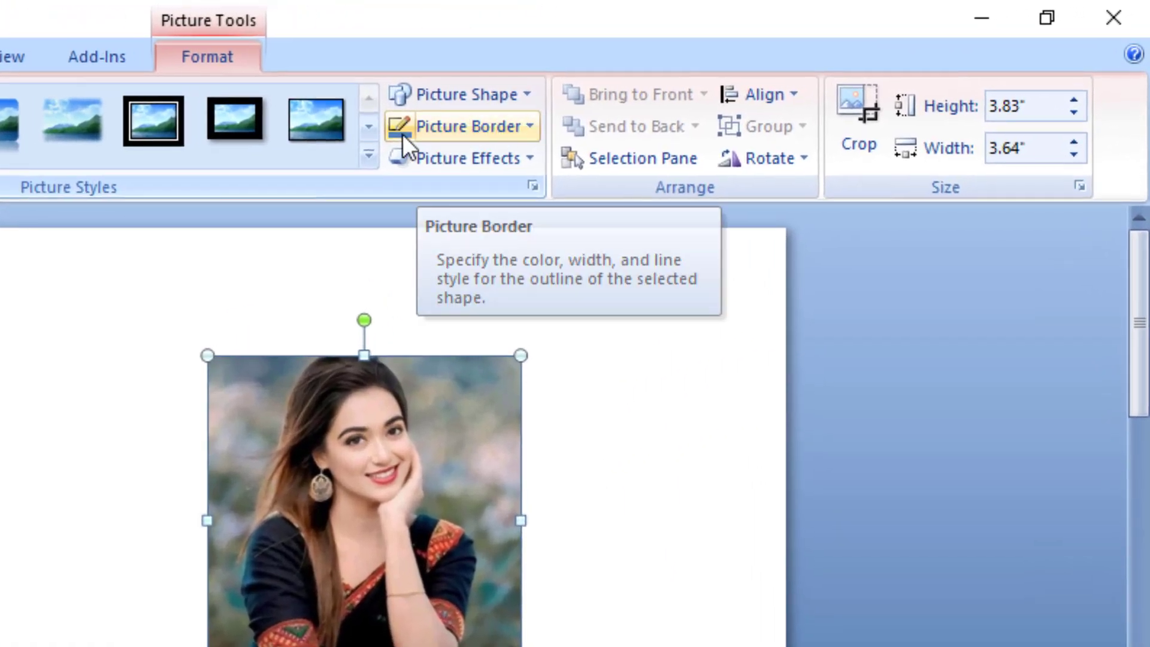
pyautogui.click(530, 127)
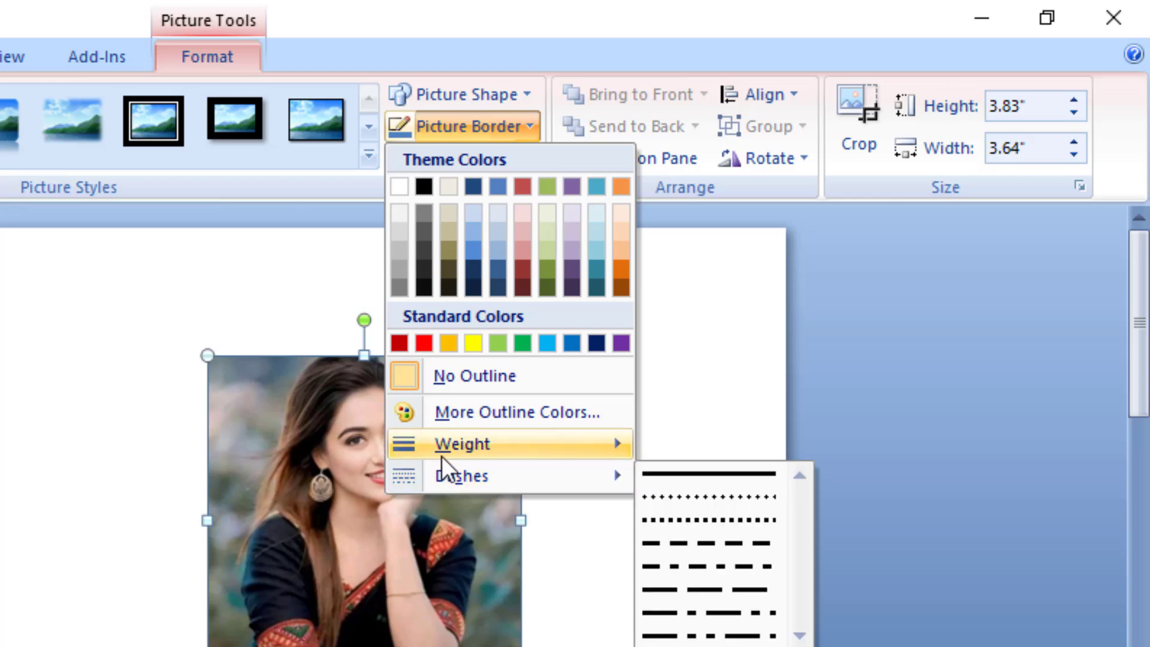
pyautogui.moveTo(474, 444)
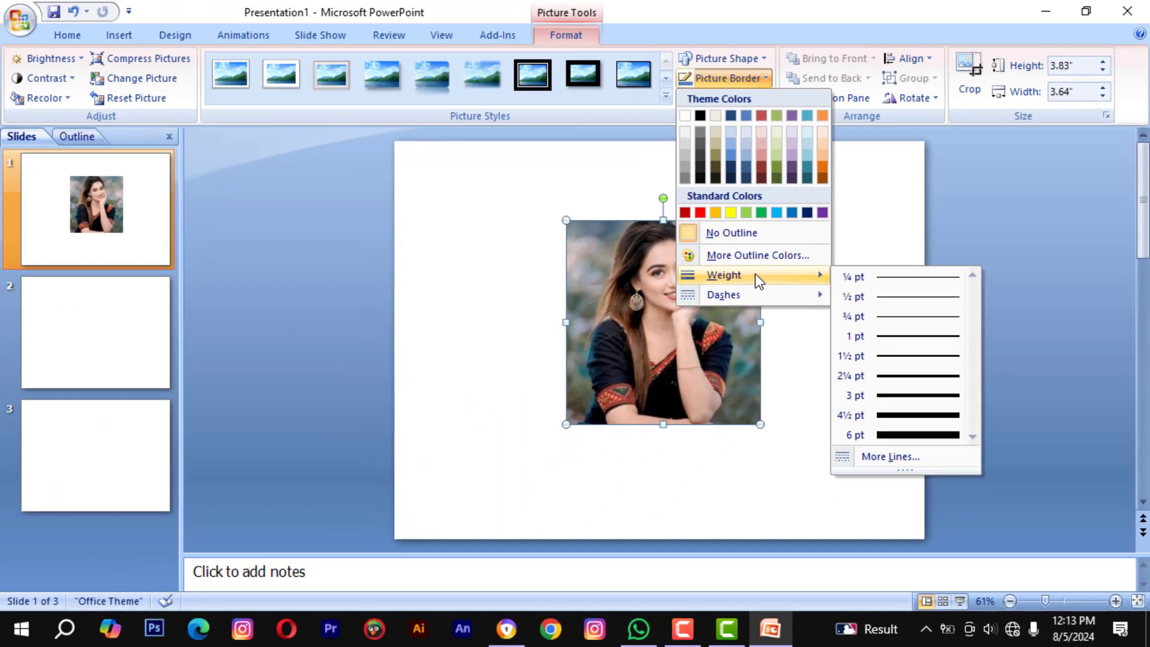
pyautogui.click(928, 415)
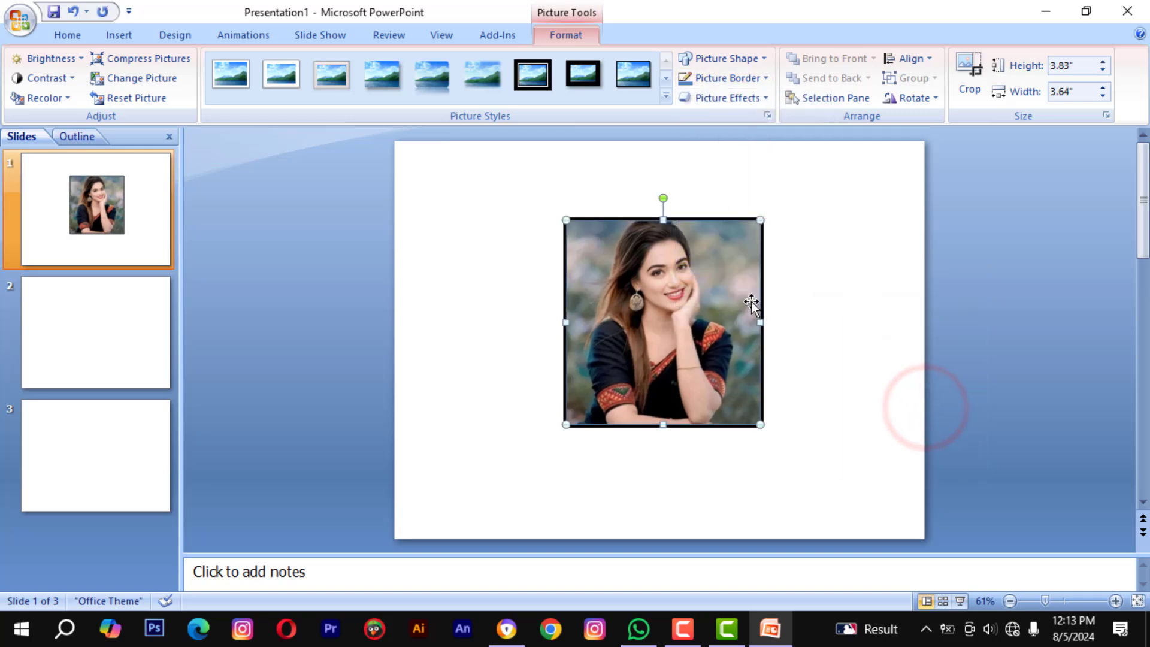
pyautogui.click(812, 286)
# Change the picture border to standard red and nudge the picture slightly to the left.
pyautogui.click(727, 285)
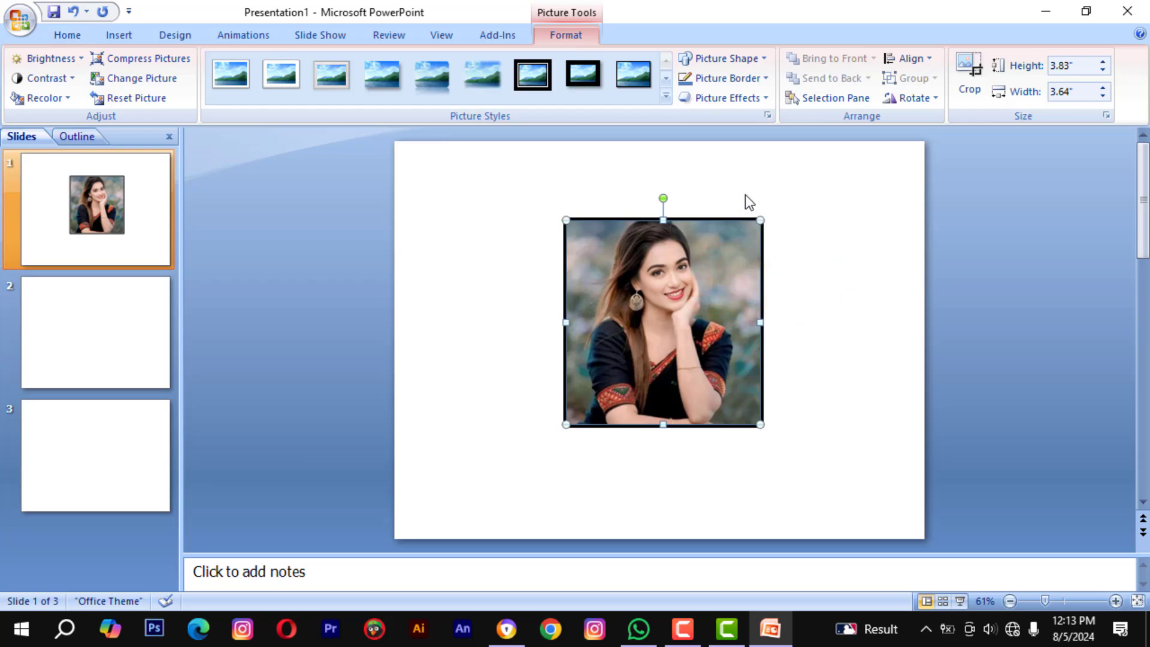
pyautogui.click(767, 78)
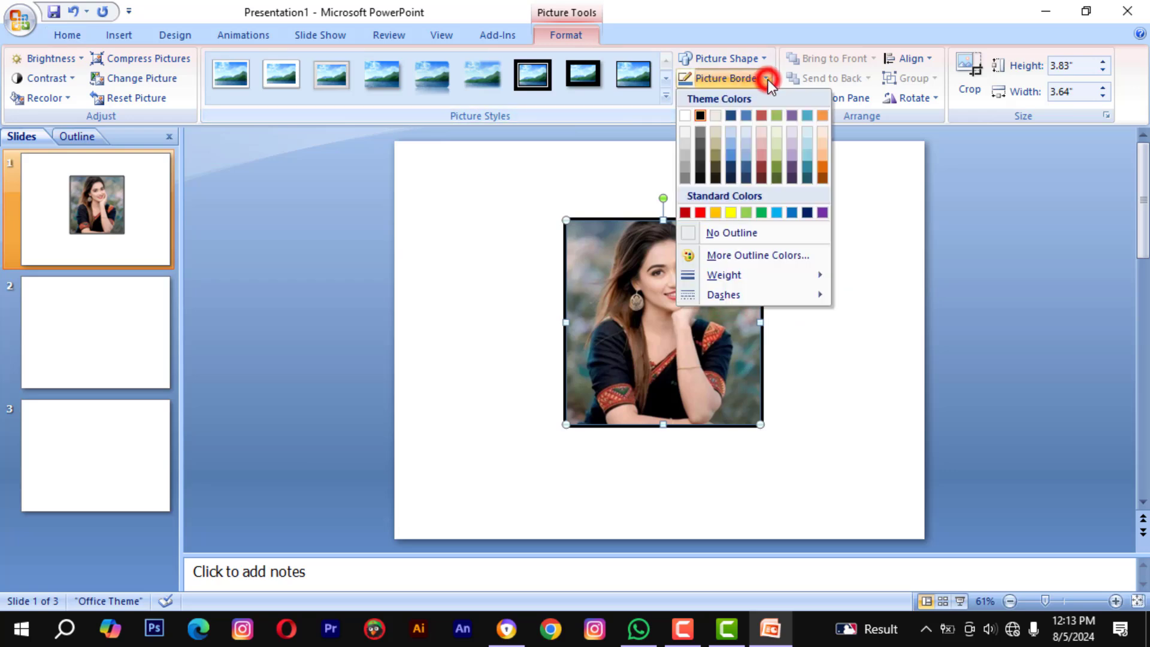
pyautogui.click(702, 214)
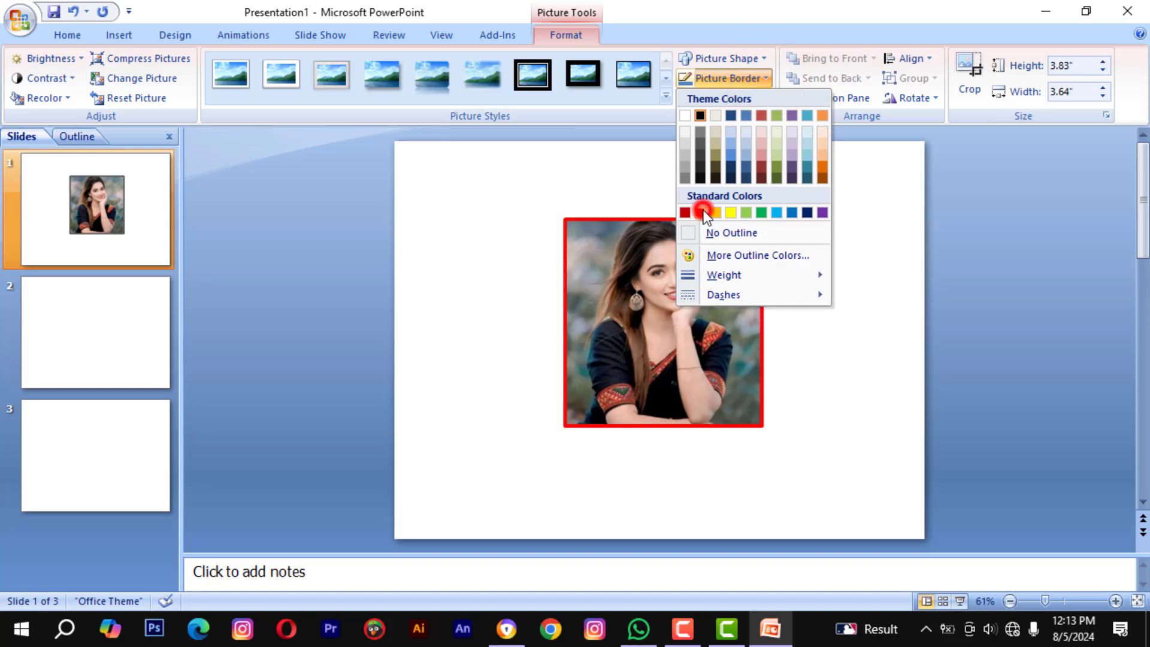
pyautogui.click(811, 235)
pyautogui.click(641, 262)
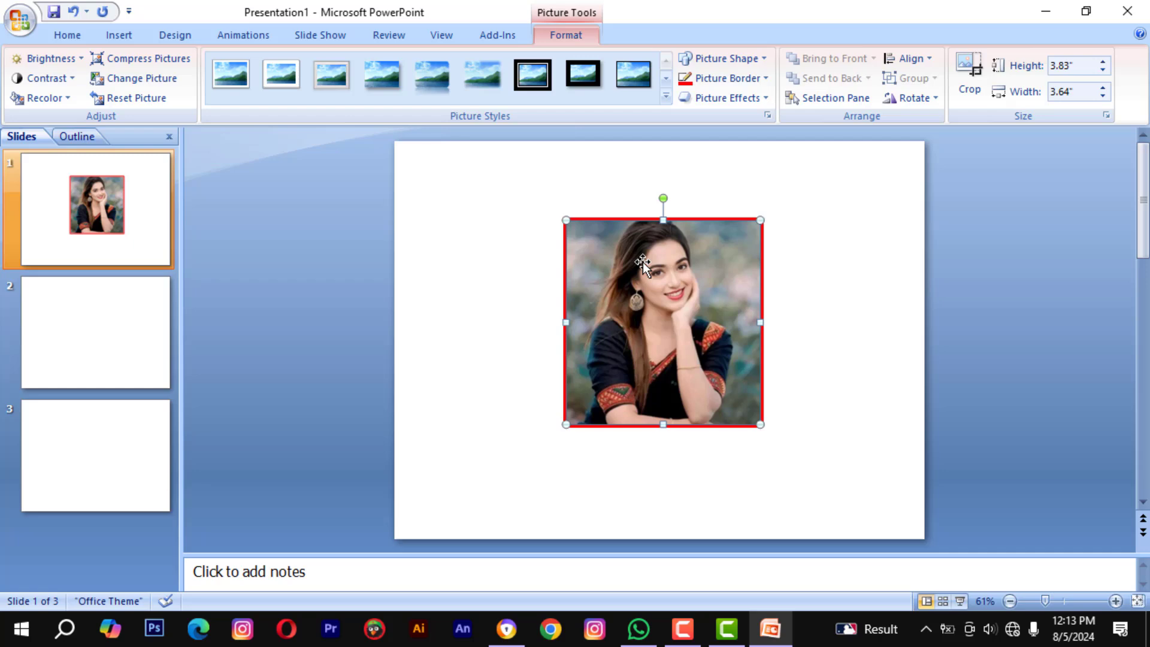
pyautogui.moveTo(670, 290); pyautogui.dragTo(666, 289)
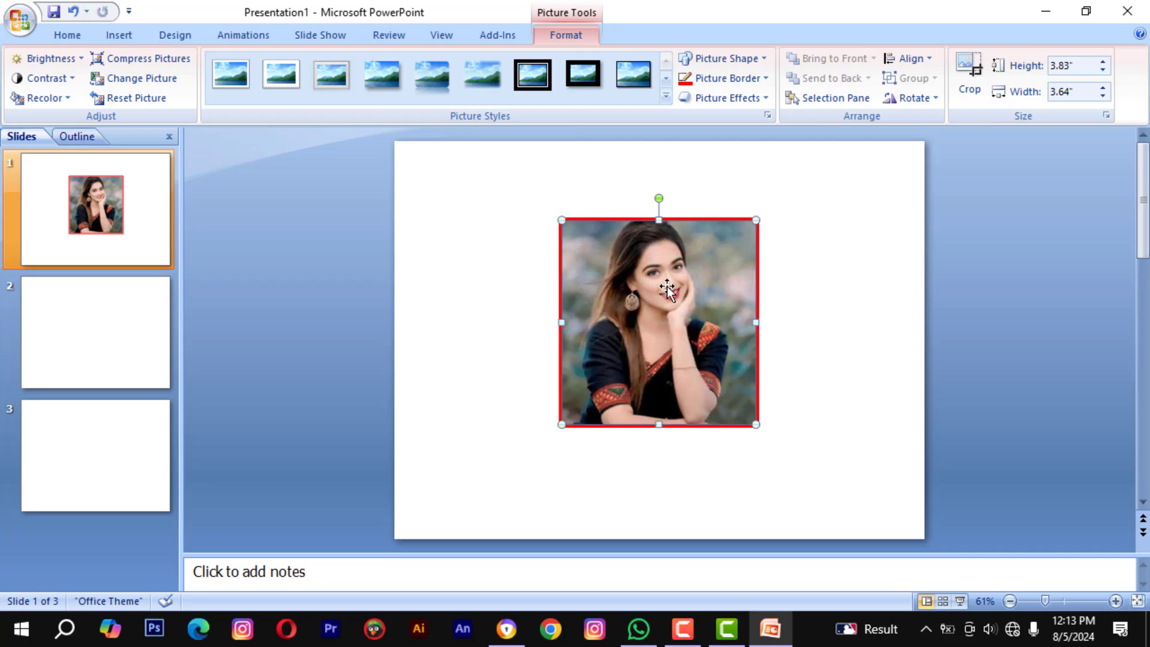
pyautogui.click(707, 284)
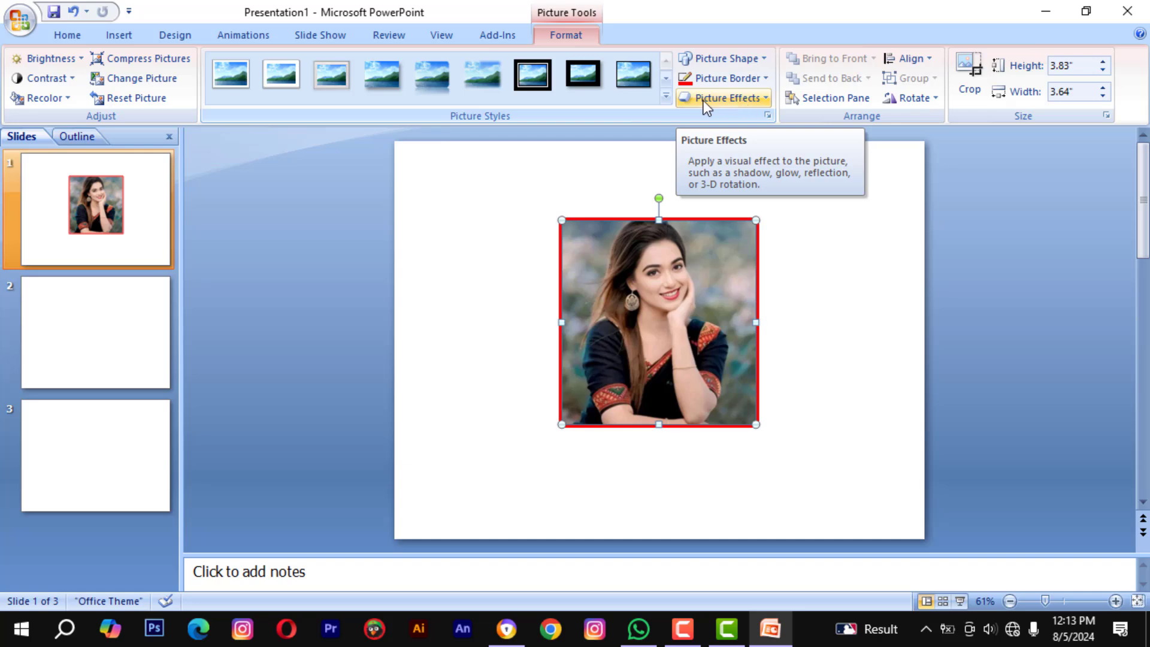
# Apply the perspective shadow that falls diagonally to the lower left of the picture.
pyautogui.click(766, 99)
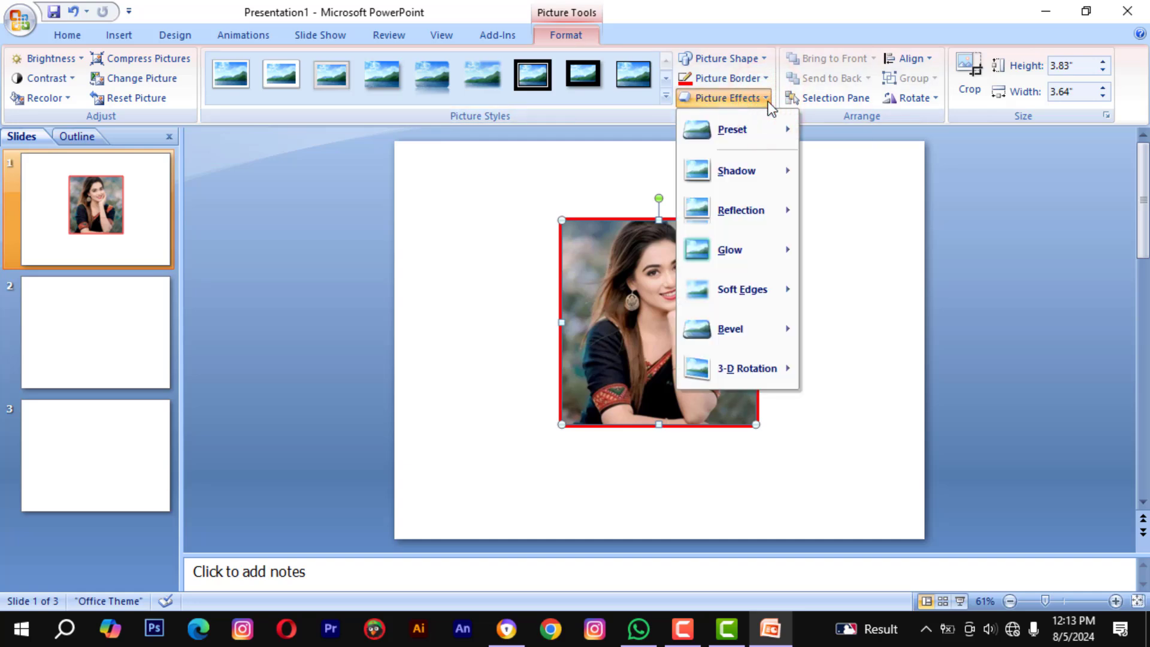
pyautogui.moveTo(746, 180)
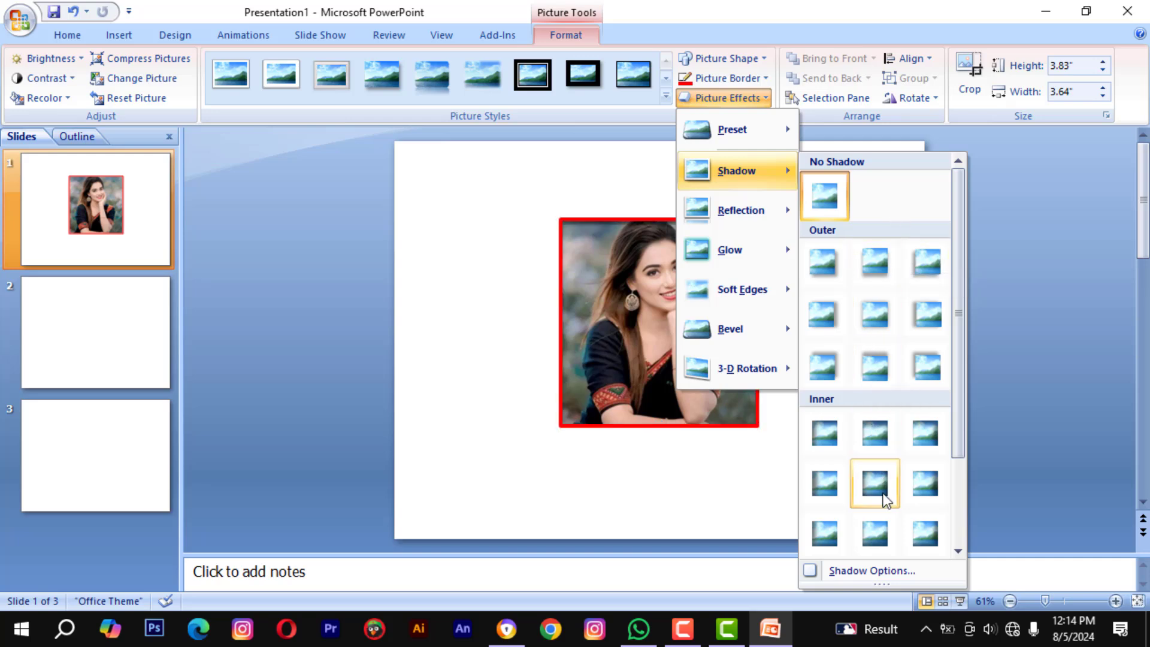
pyautogui.scroll(-3, 871, 433)
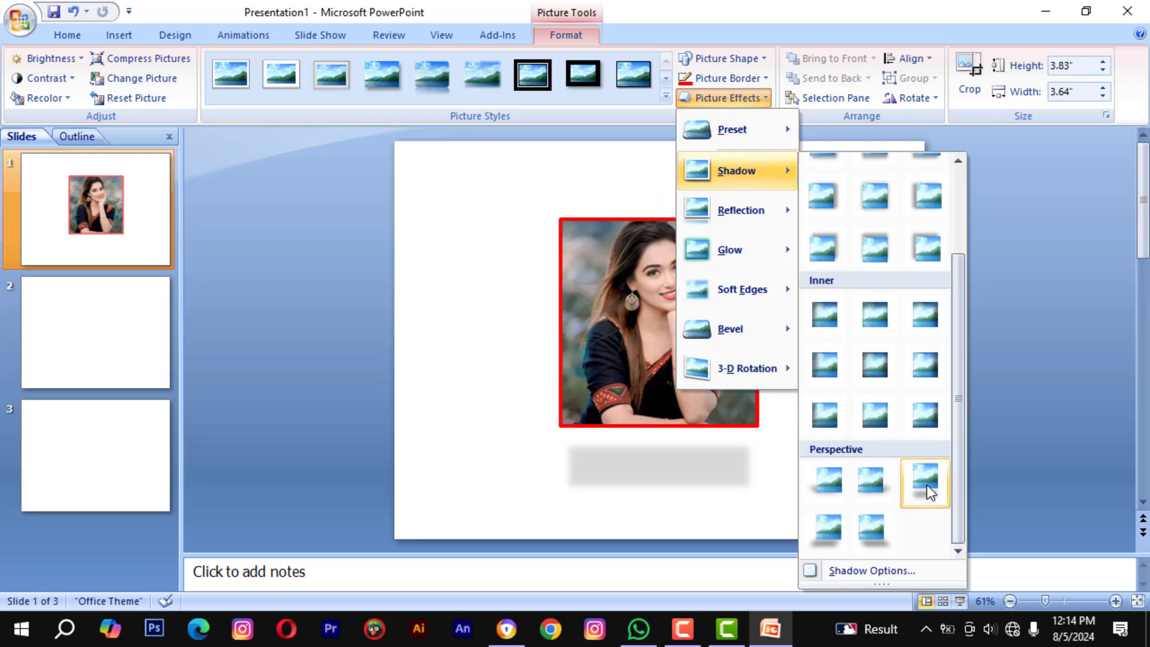
pyautogui.click(837, 527)
pyautogui.click(826, 415)
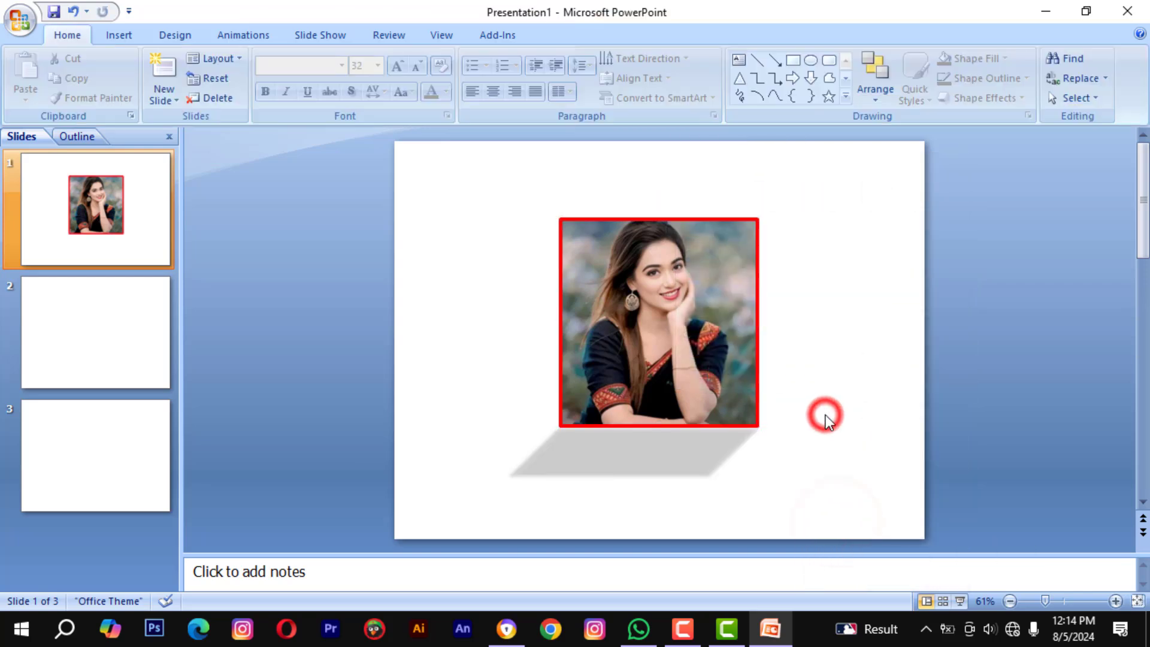
# Preview the reflection variations on the picture, including Half Reflection, 8 pt offset, without applying one.
pyautogui.click(699, 369)
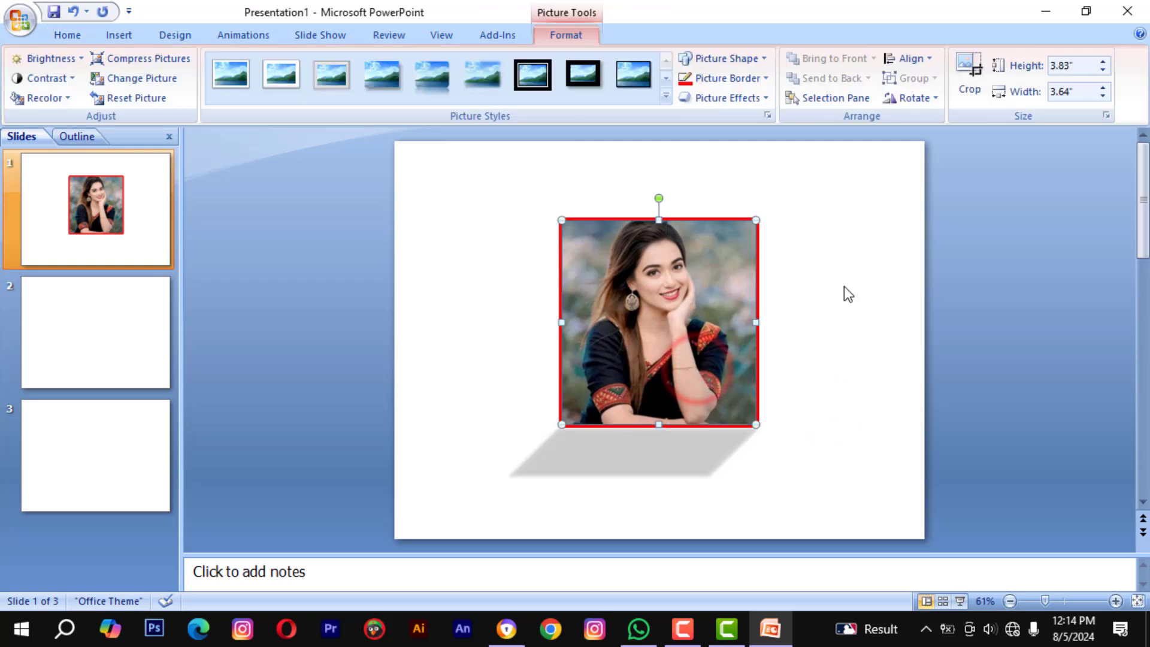
pyautogui.click(766, 98)
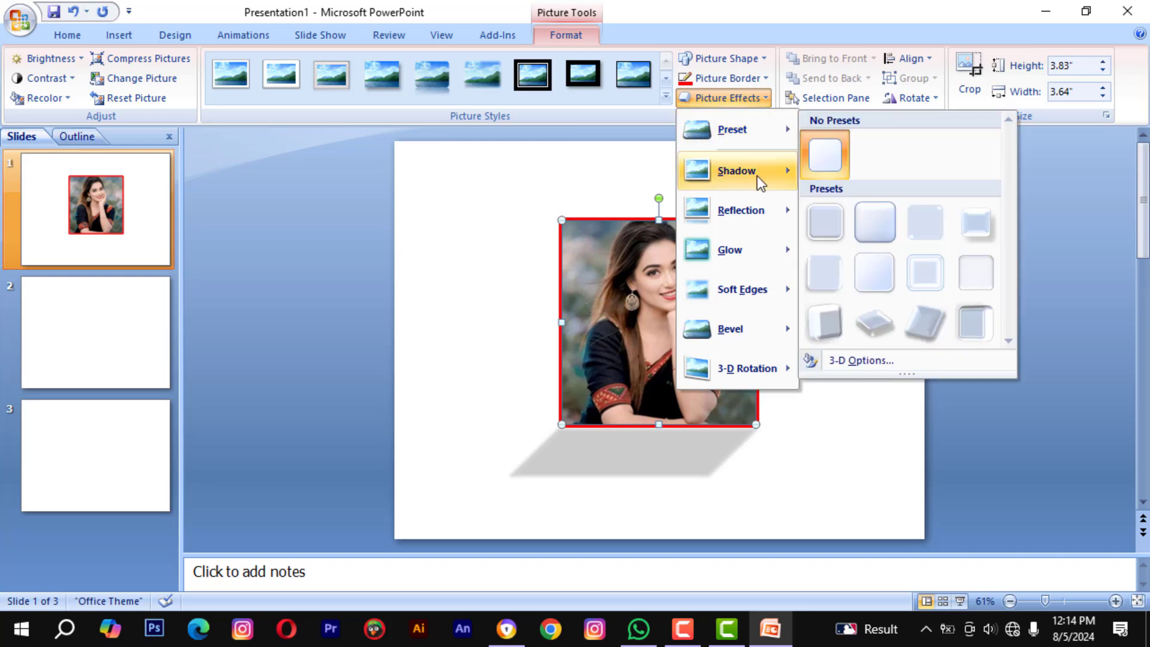
pyautogui.moveTo(760, 211)
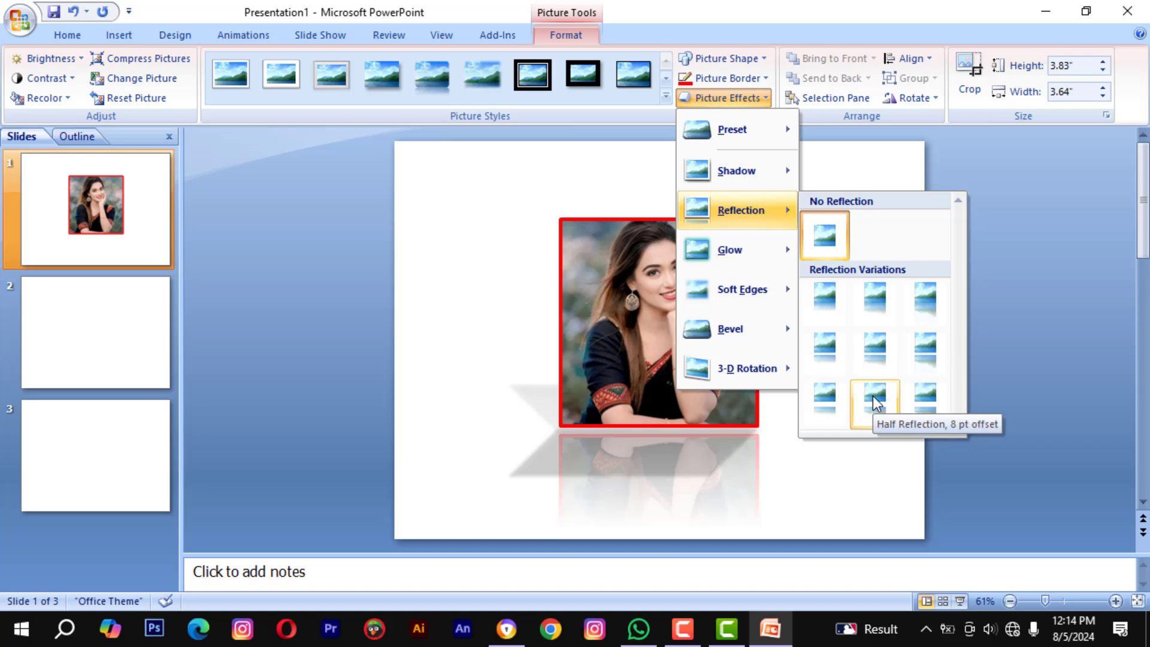
pyautogui.click(630, 308)
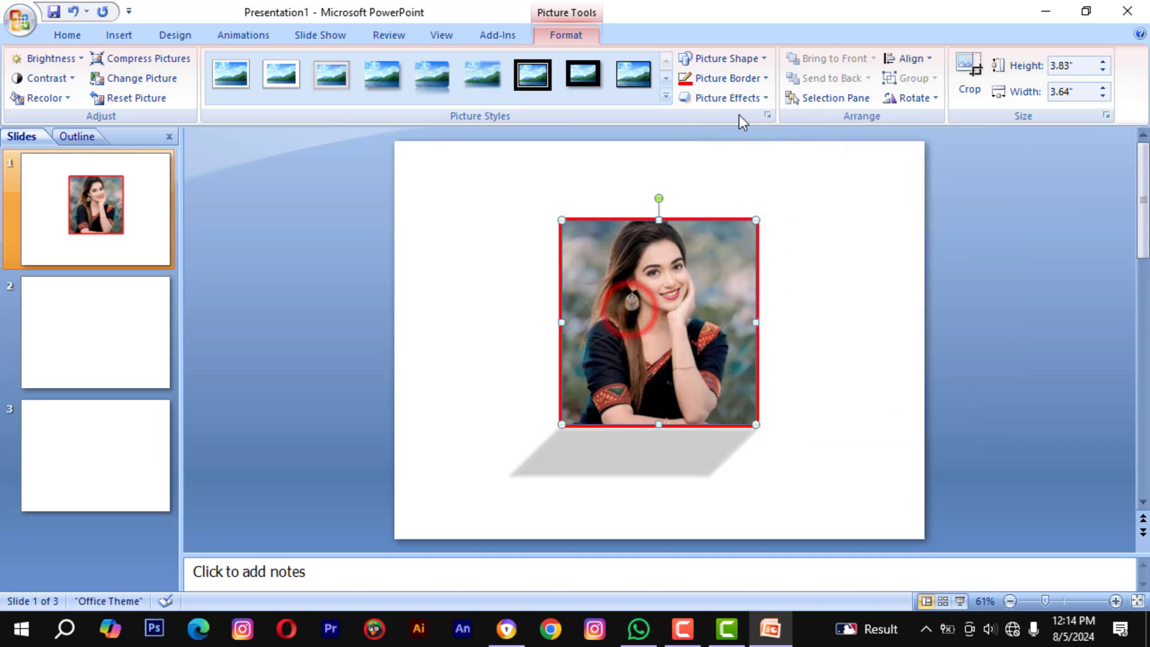
# Remove the perspective shadow from the picture on slide 1 by choosing No Shadow.
pyautogui.click(742, 97)
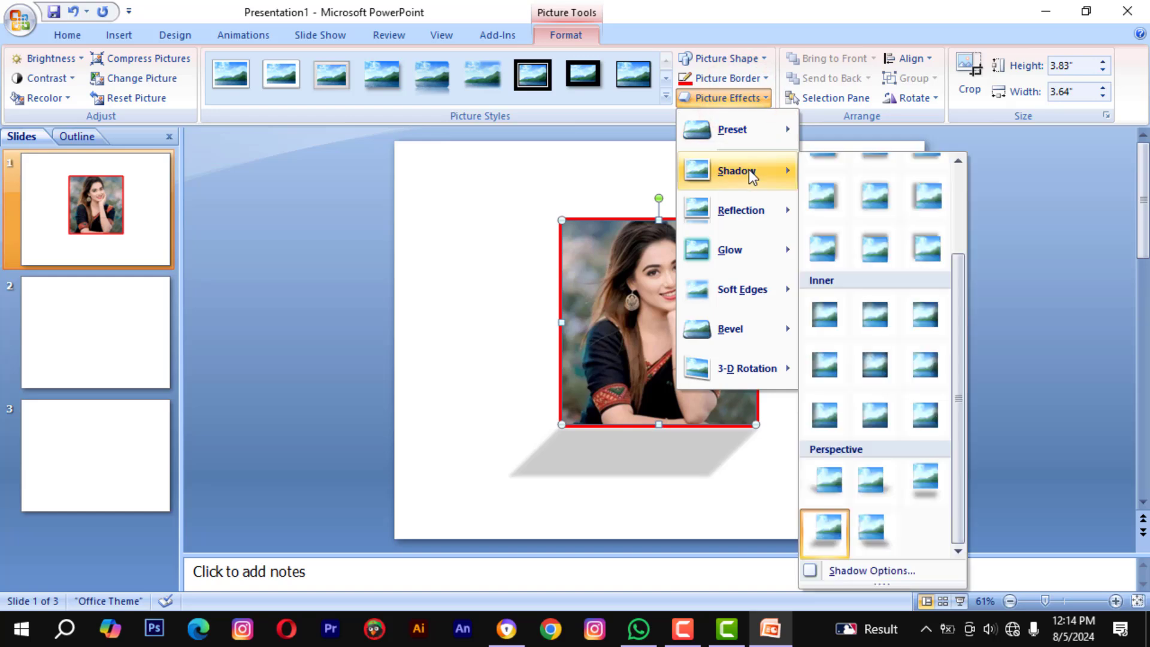
pyautogui.scroll(5, 854, 226)
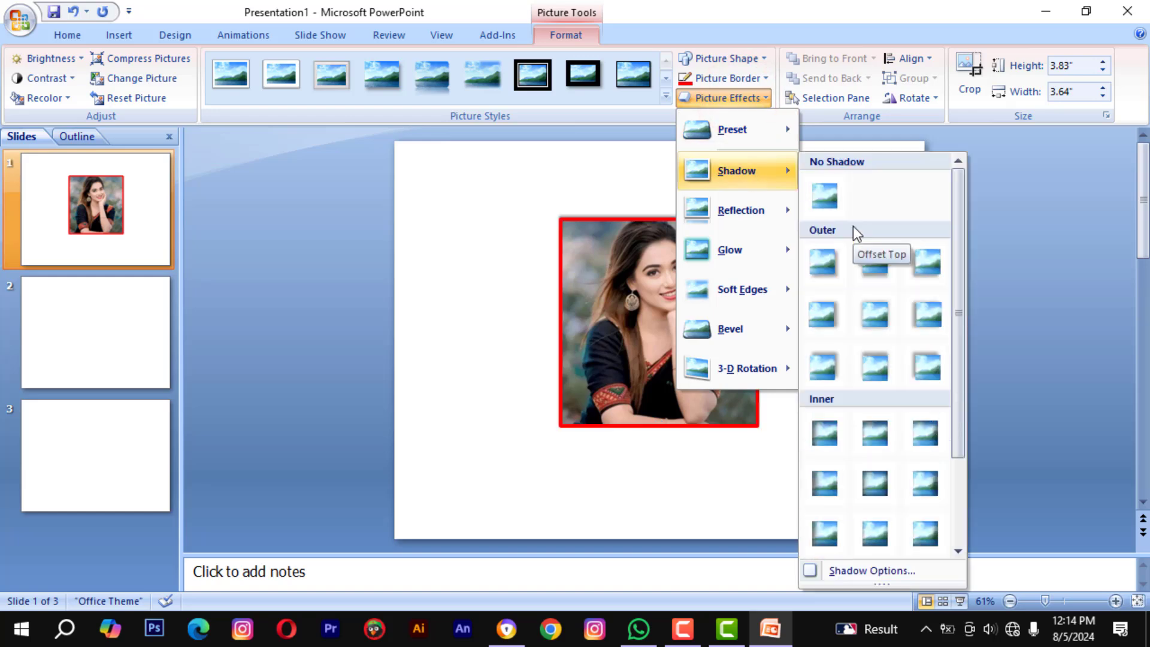
pyautogui.click(828, 191)
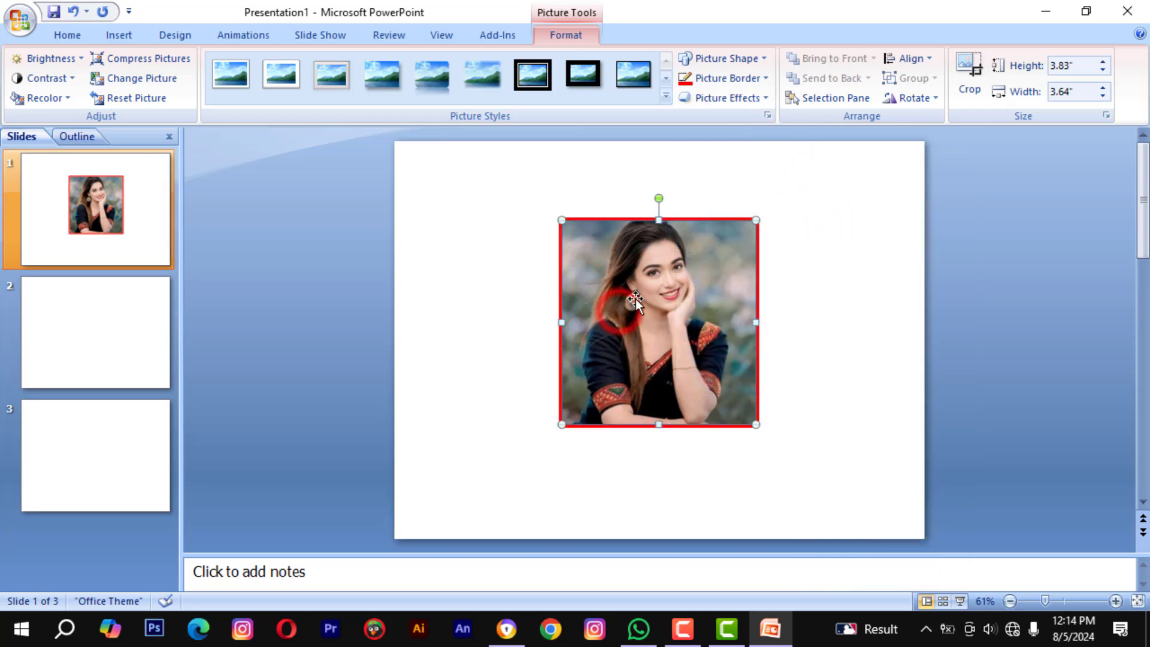
# Apply the central preset of the reflection variations to the picture and move the picture slightly up and to the right.
pyautogui.click(752, 100)
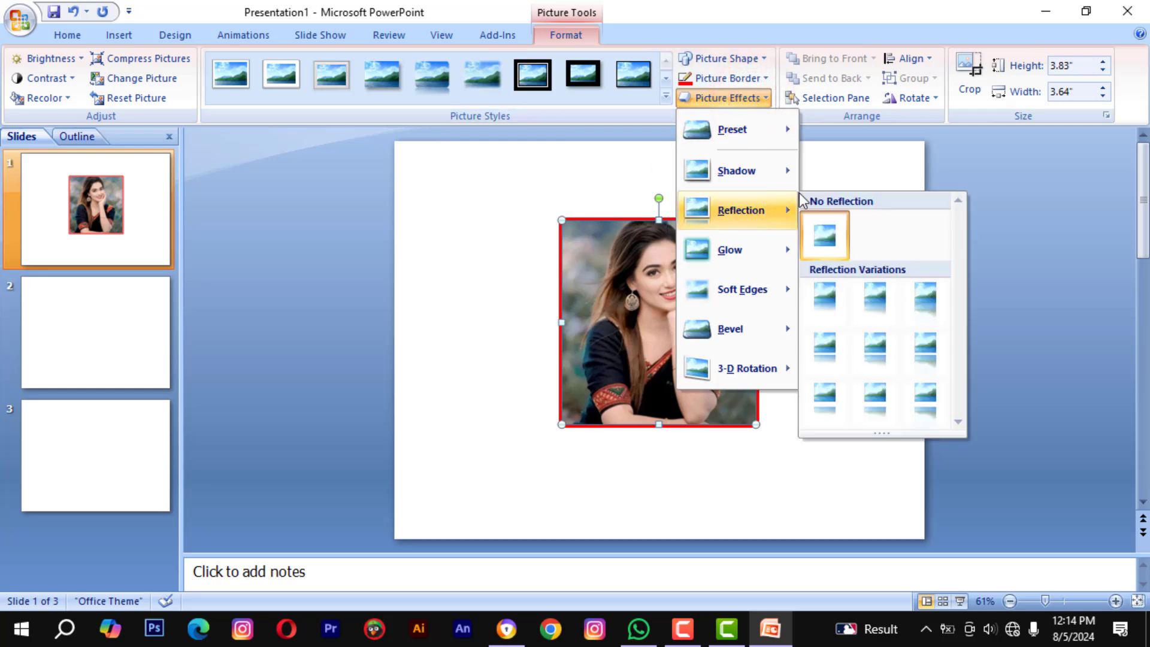
pyautogui.click(872, 332)
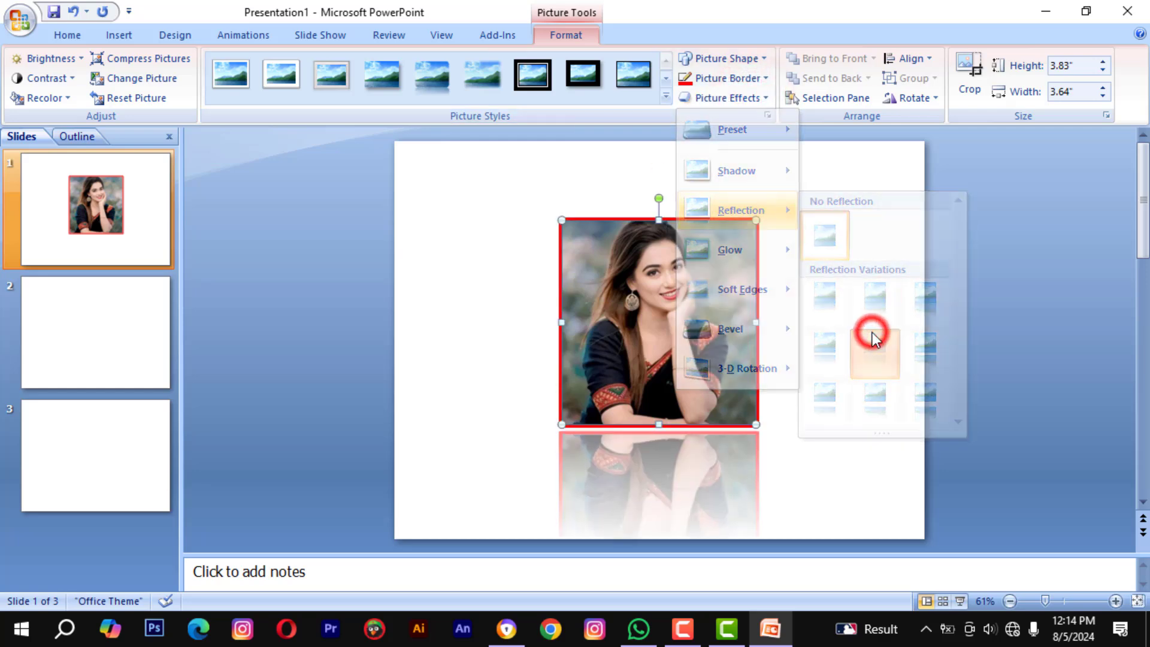
pyautogui.scroll(-1, 743, 383)
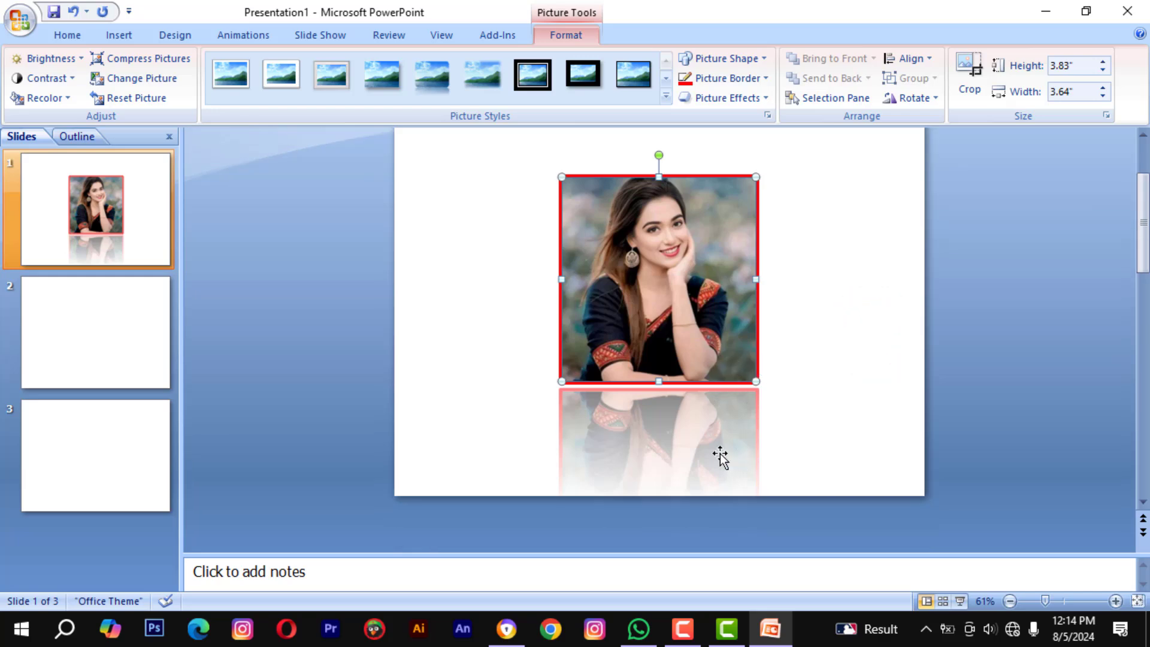
pyautogui.scroll(1, 826, 407)
pyautogui.moveTo(697, 360); pyautogui.dragTo(701, 325)
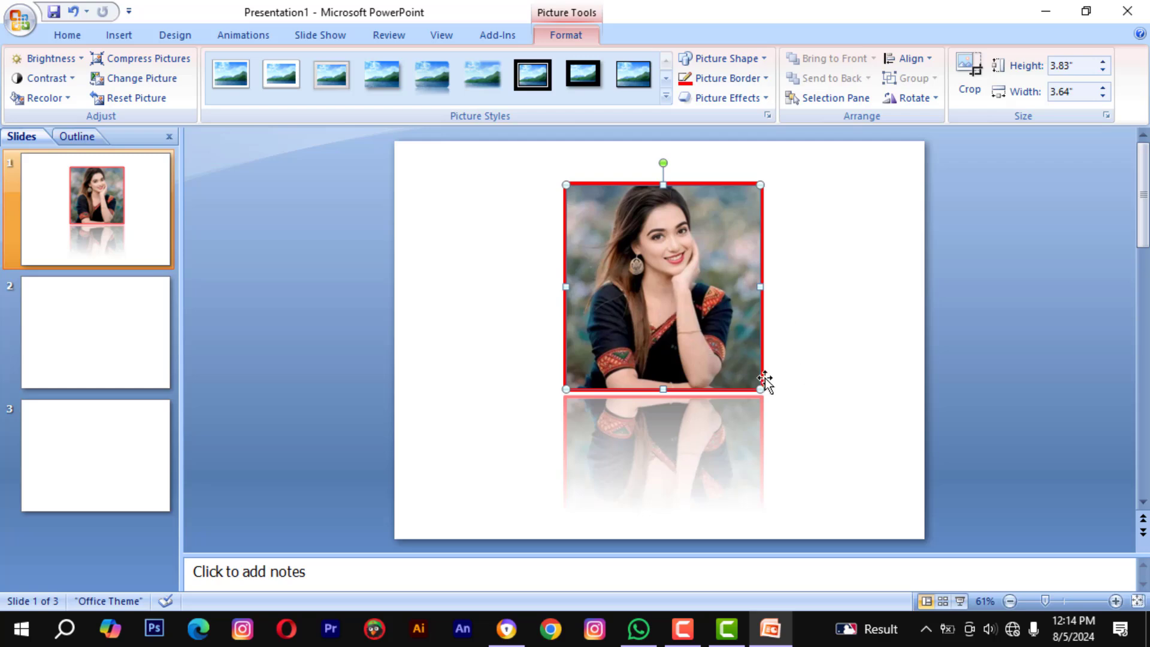
# Apply the fourth parallel 3-D rotation preset in the second row to the picture on slide 1 and deselect it.
pyautogui.click(732, 97)
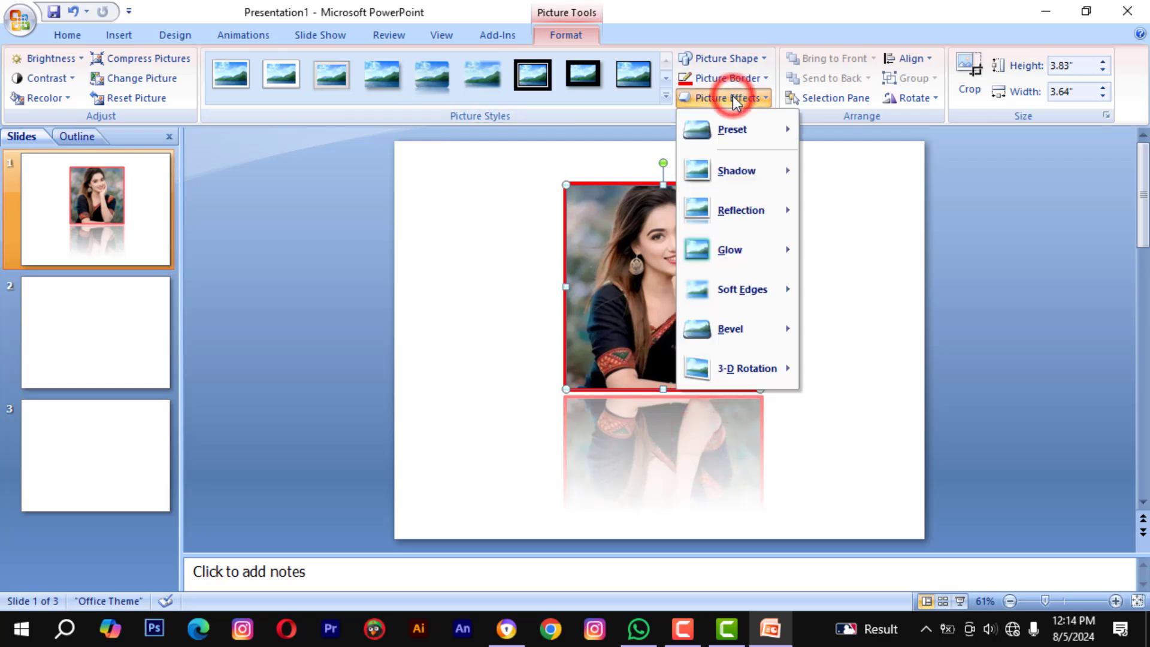
pyautogui.moveTo(761, 203)
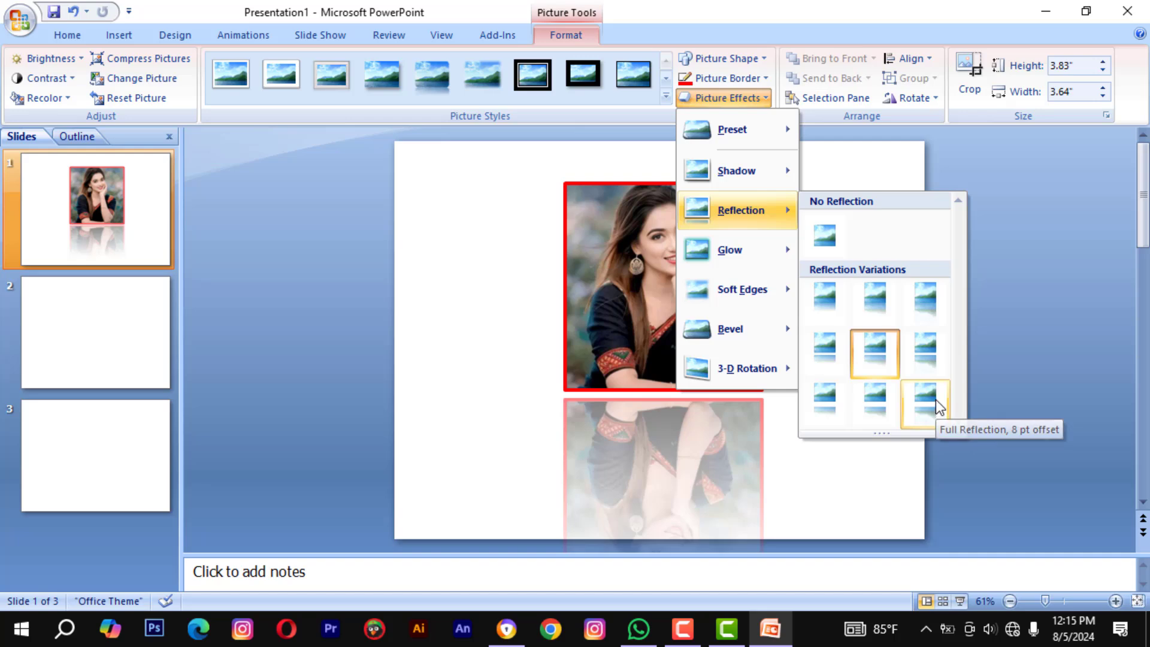
pyautogui.moveTo(754, 262)
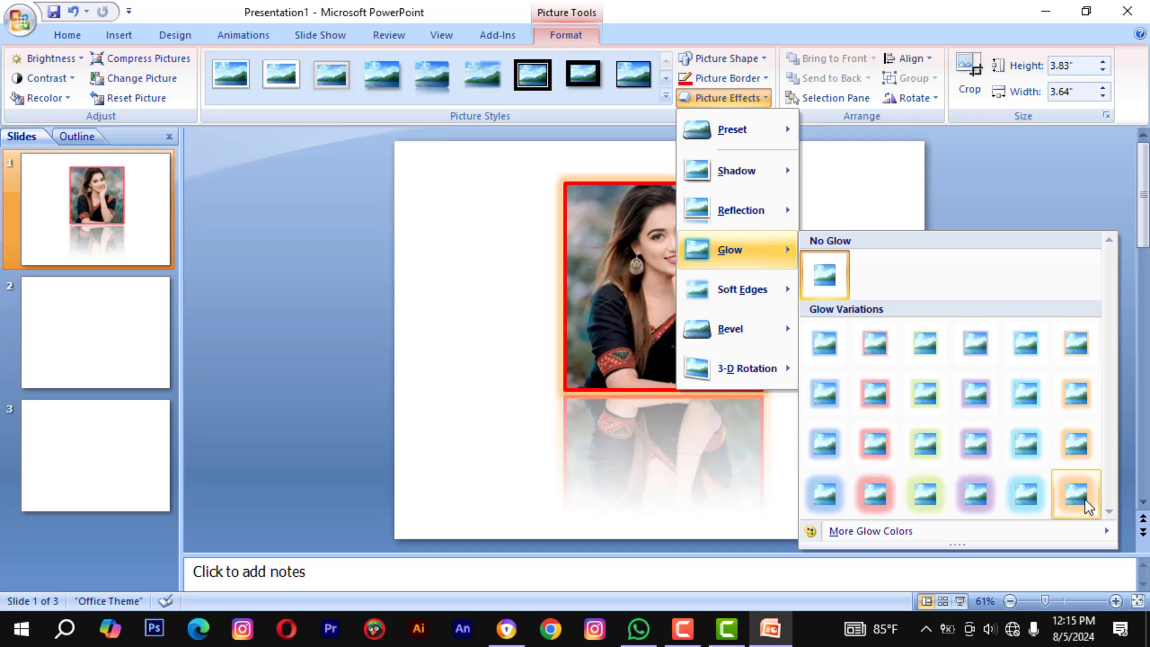
pyautogui.moveTo(745, 292)
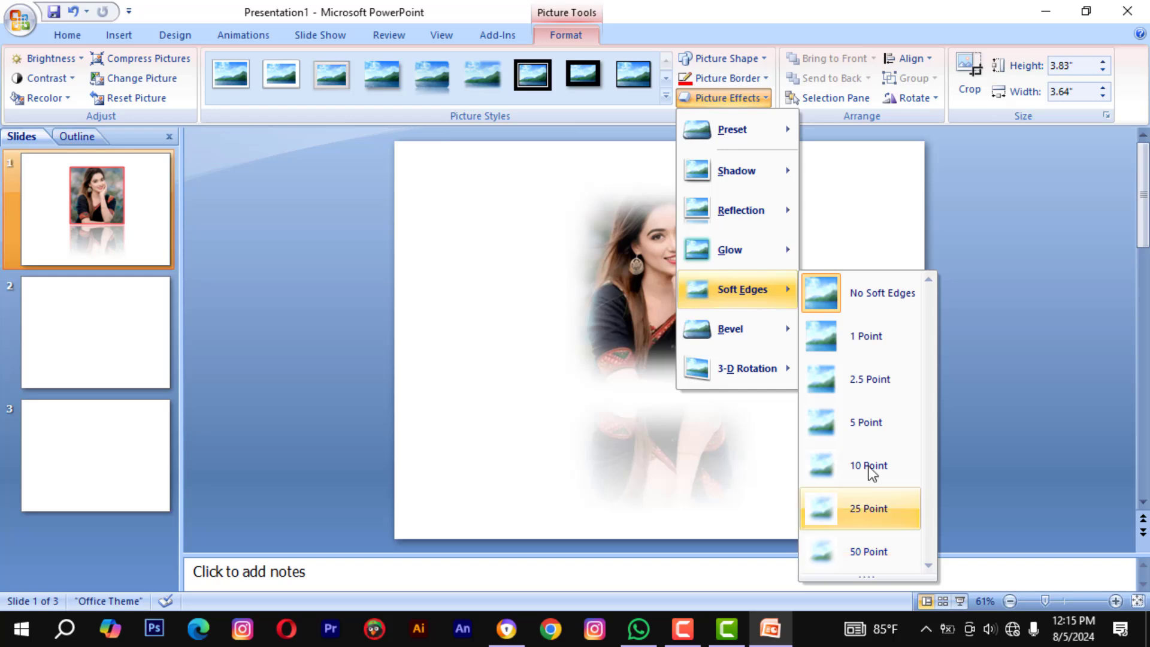
pyautogui.moveTo(750, 339)
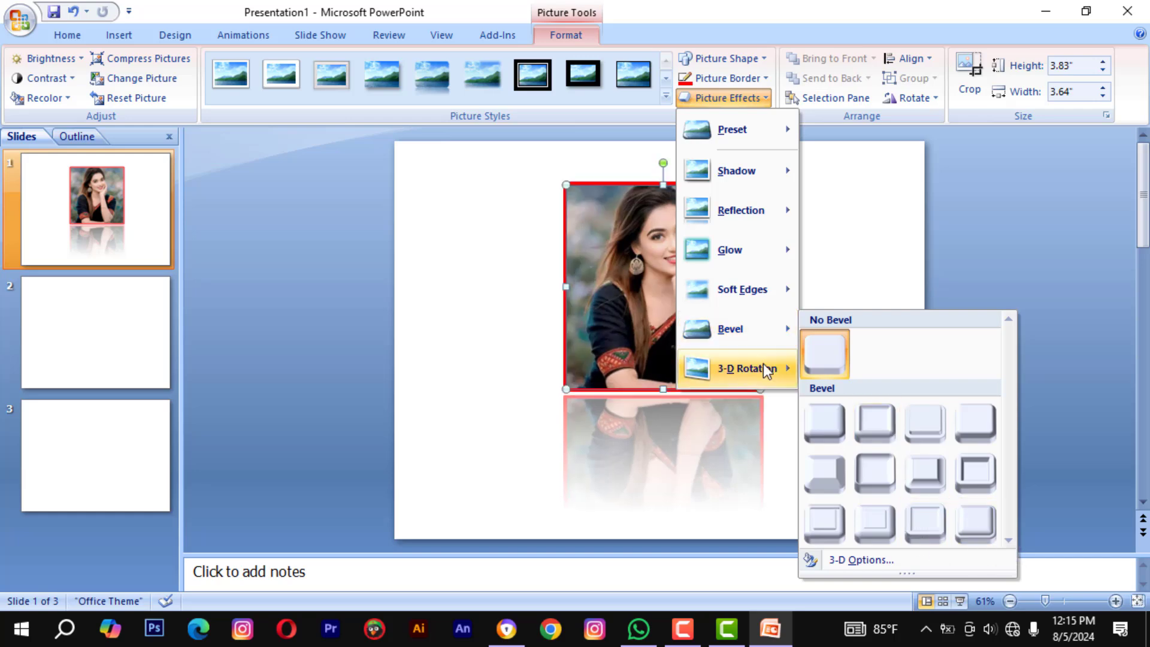
pyautogui.moveTo(763, 368)
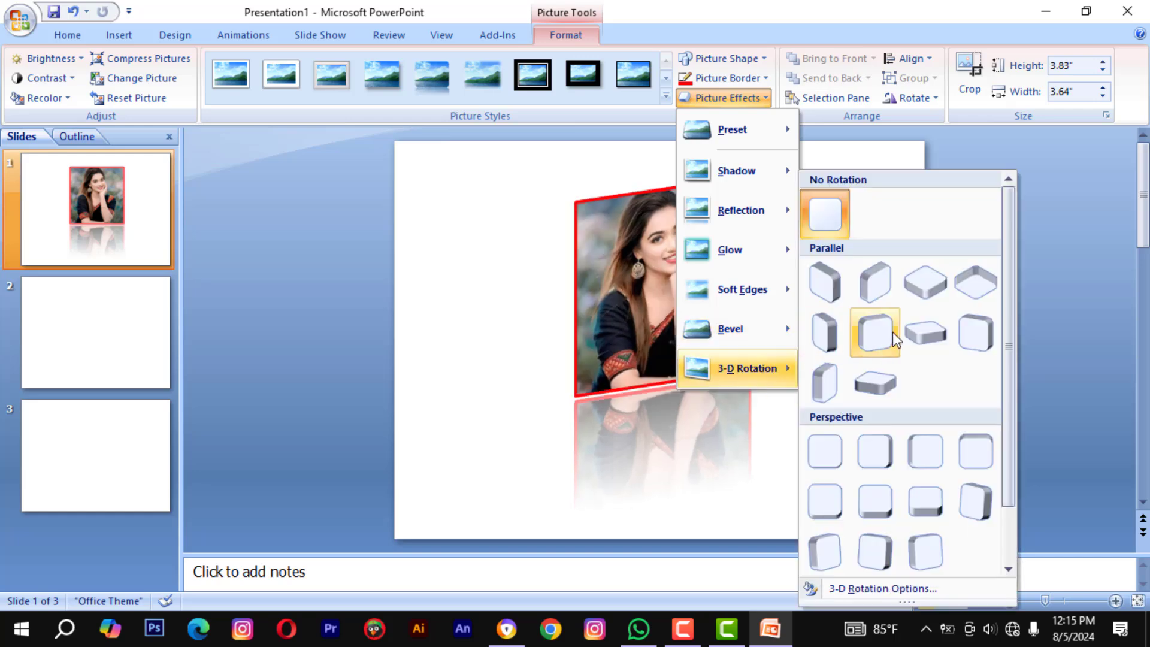
pyautogui.click(961, 332)
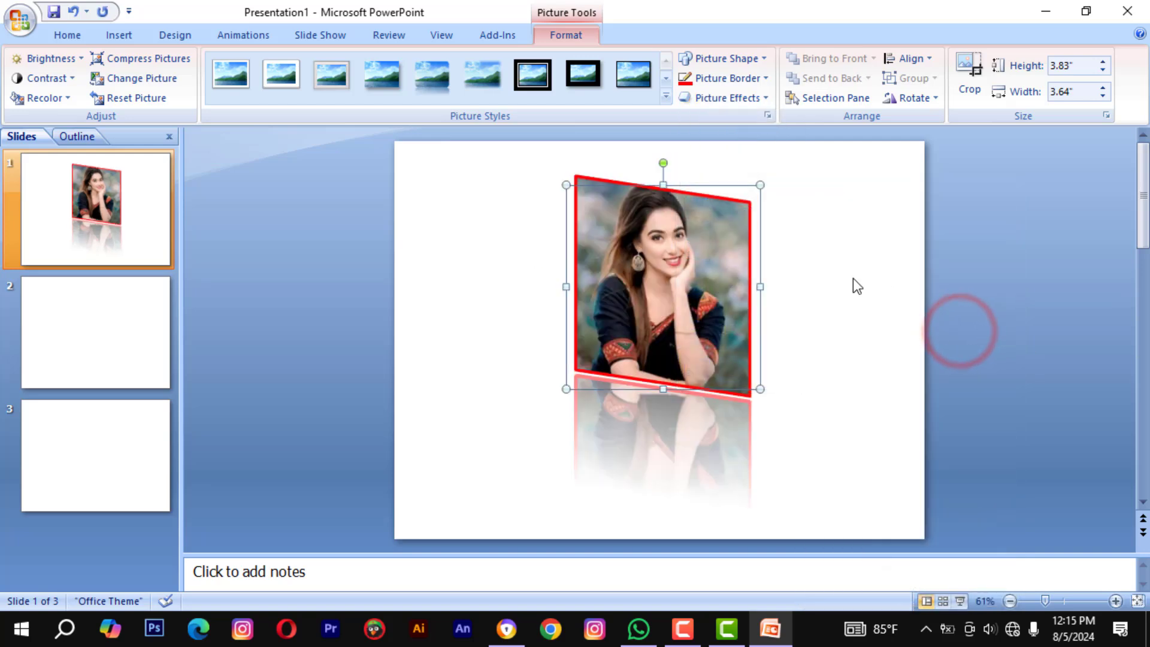
pyautogui.click(853, 278)
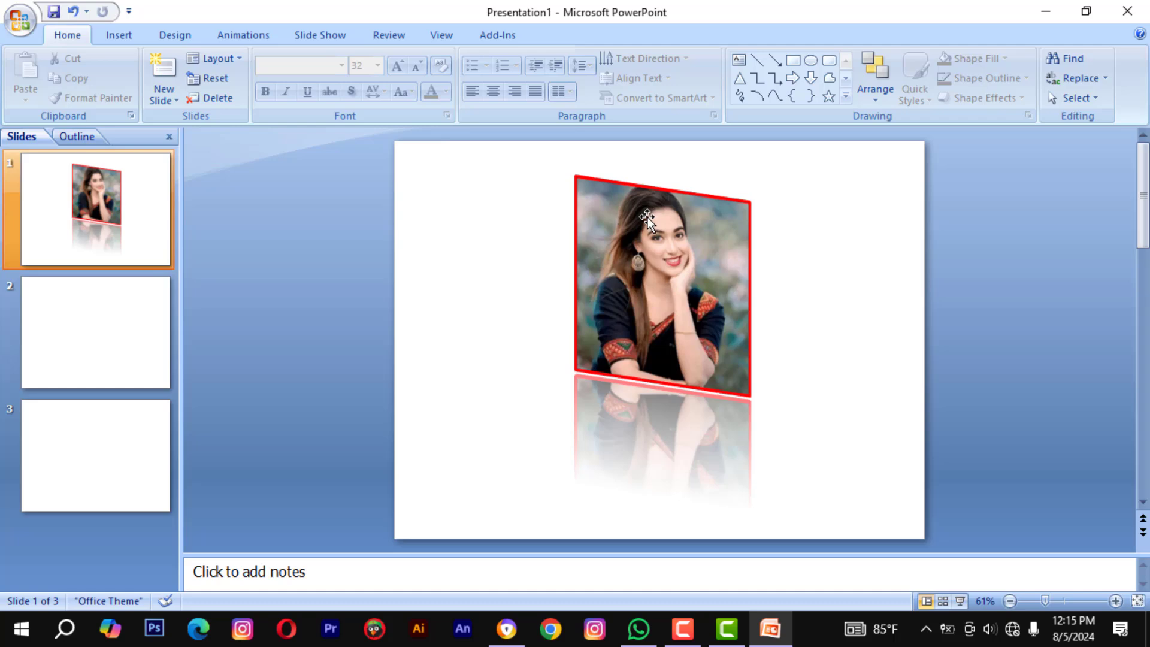
pyautogui.click(786, 238)
pyautogui.click(688, 249)
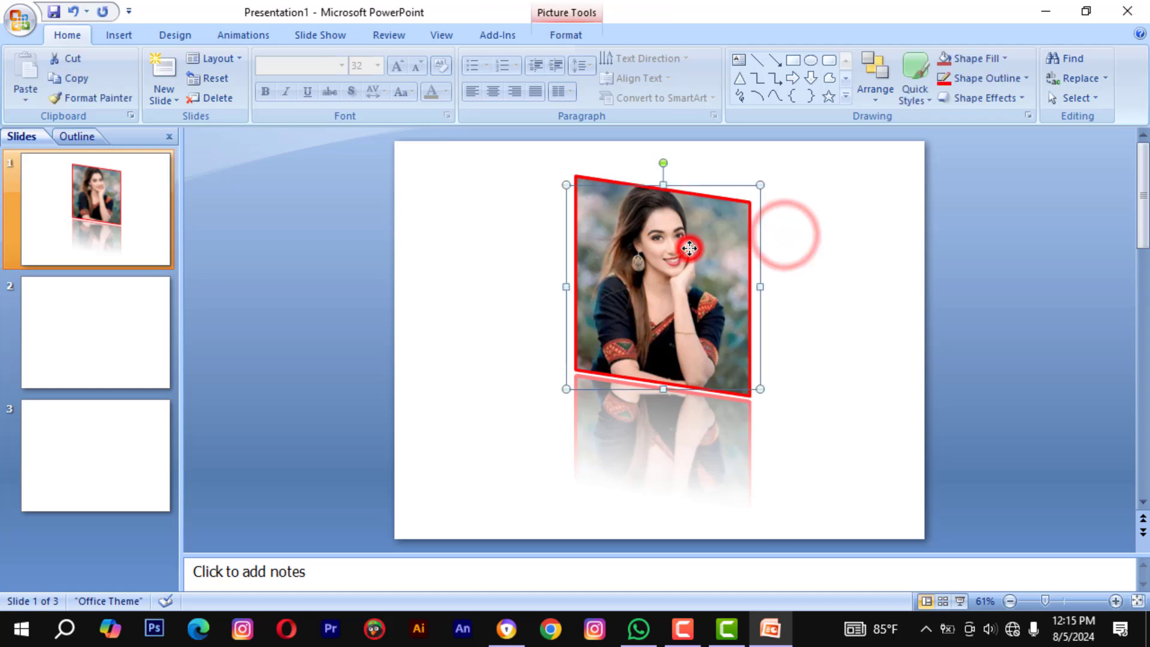
pyautogui.click(675, 257)
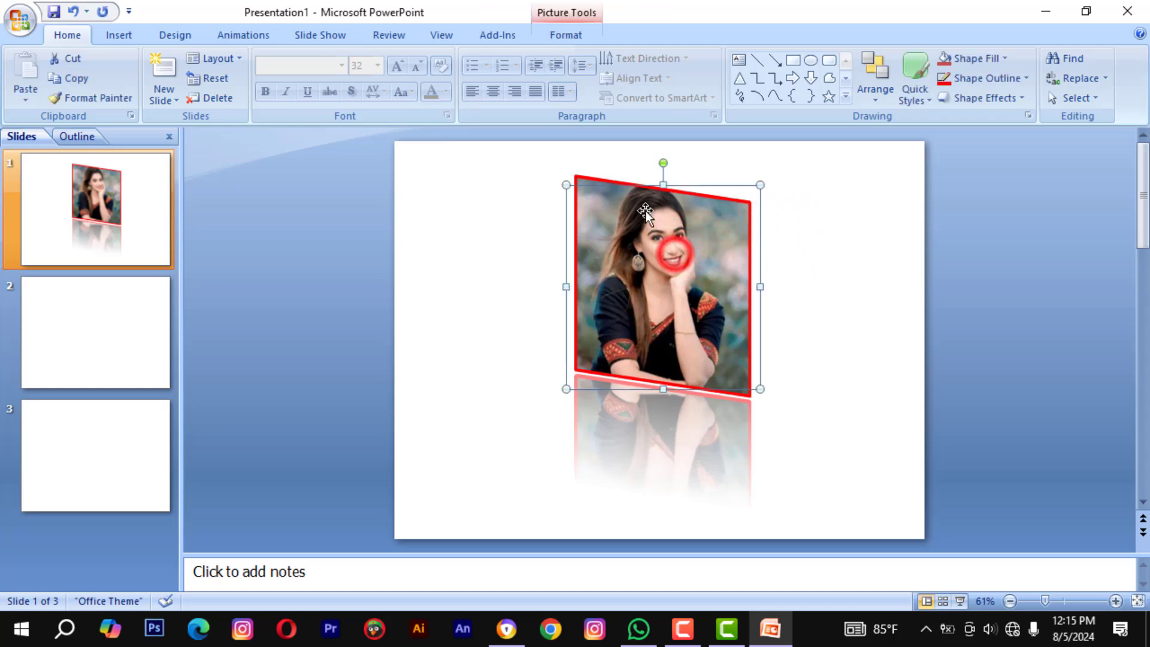
pyautogui.click(570, 38)
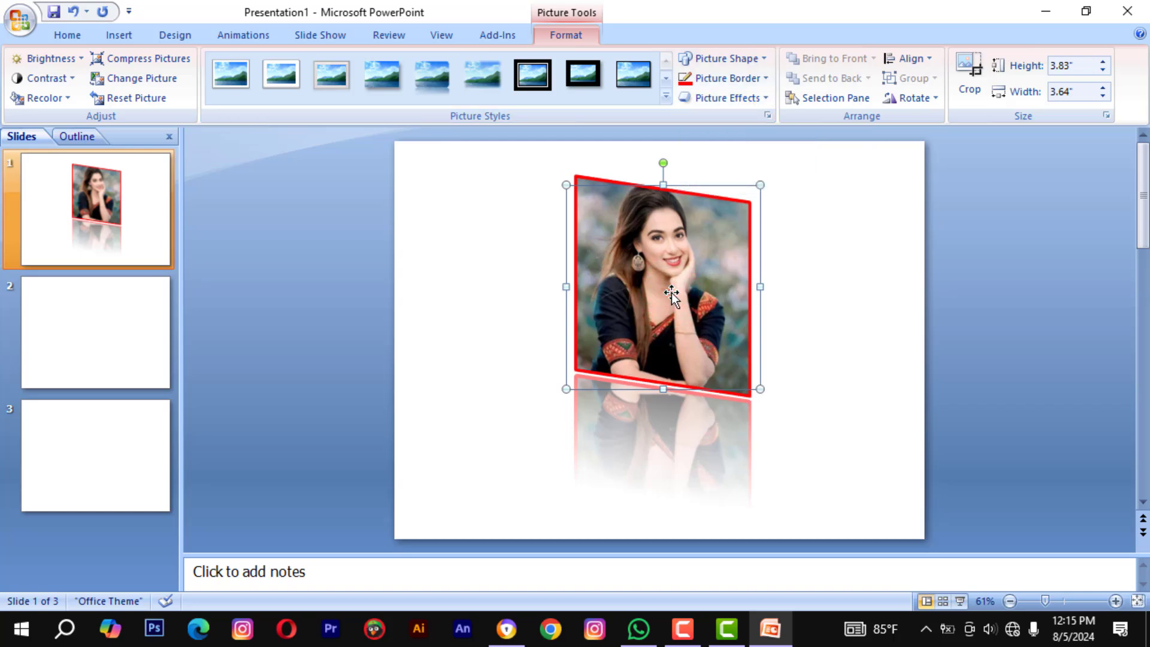
pyautogui.click(831, 354)
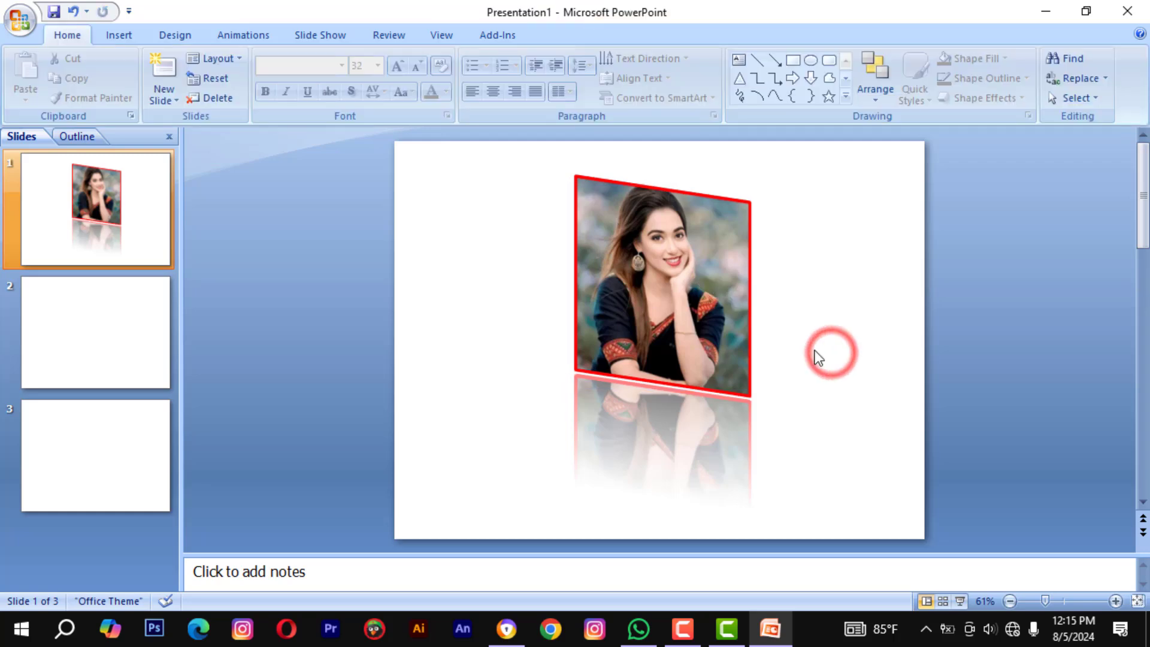
pyautogui.click(702, 346)
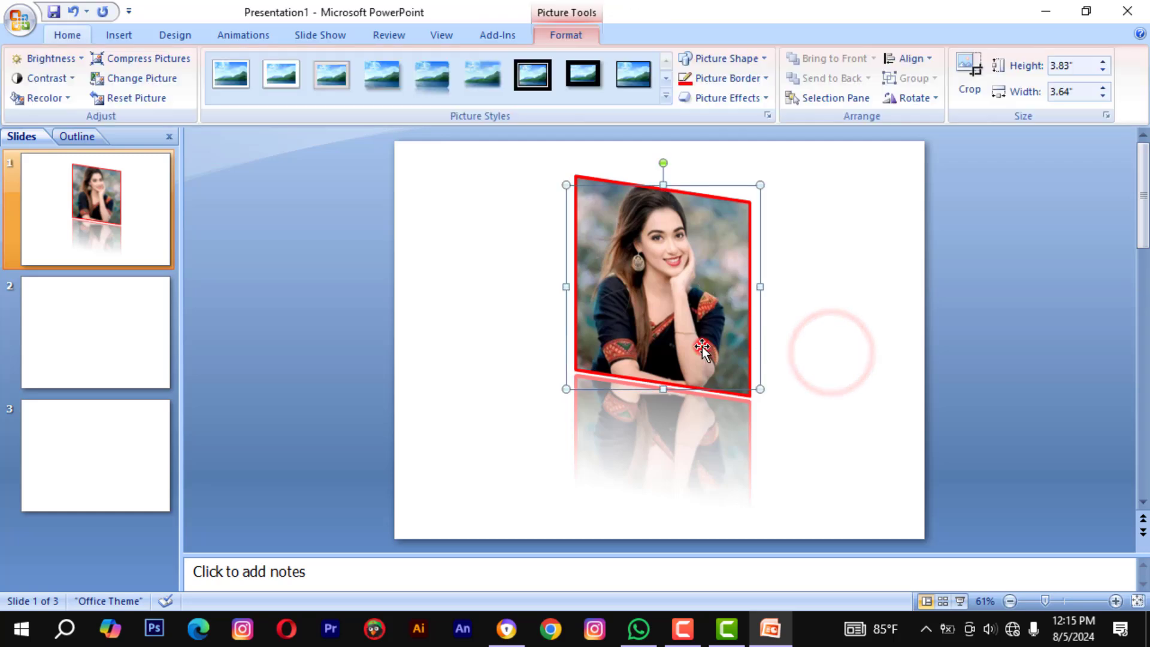
# Delete the title and content placeholders from slide 2 so the slide is blank.
pyautogui.click(87, 339)
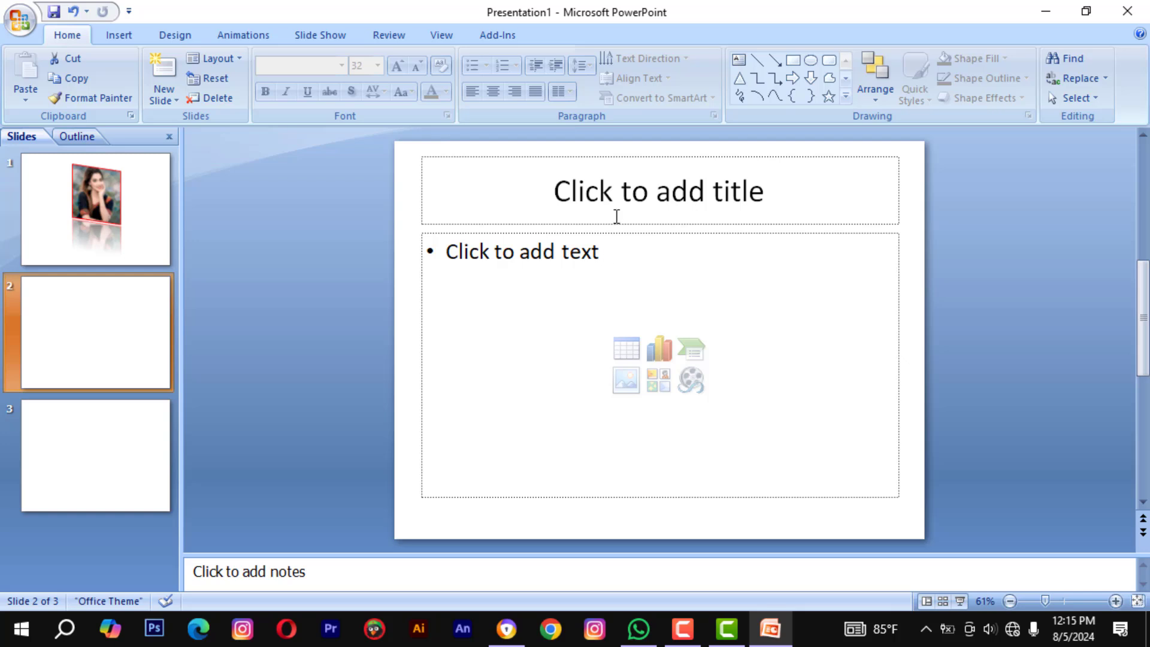
pyautogui.click(624, 155)
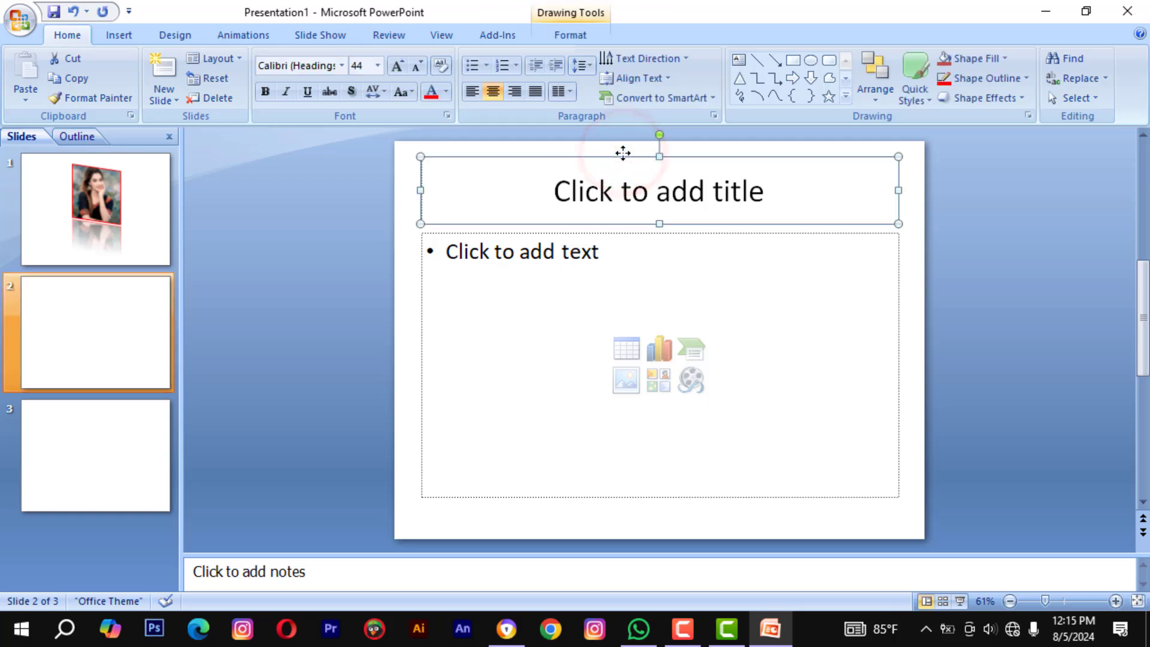
pyautogui.press('Delete')
pyautogui.click(621, 234)
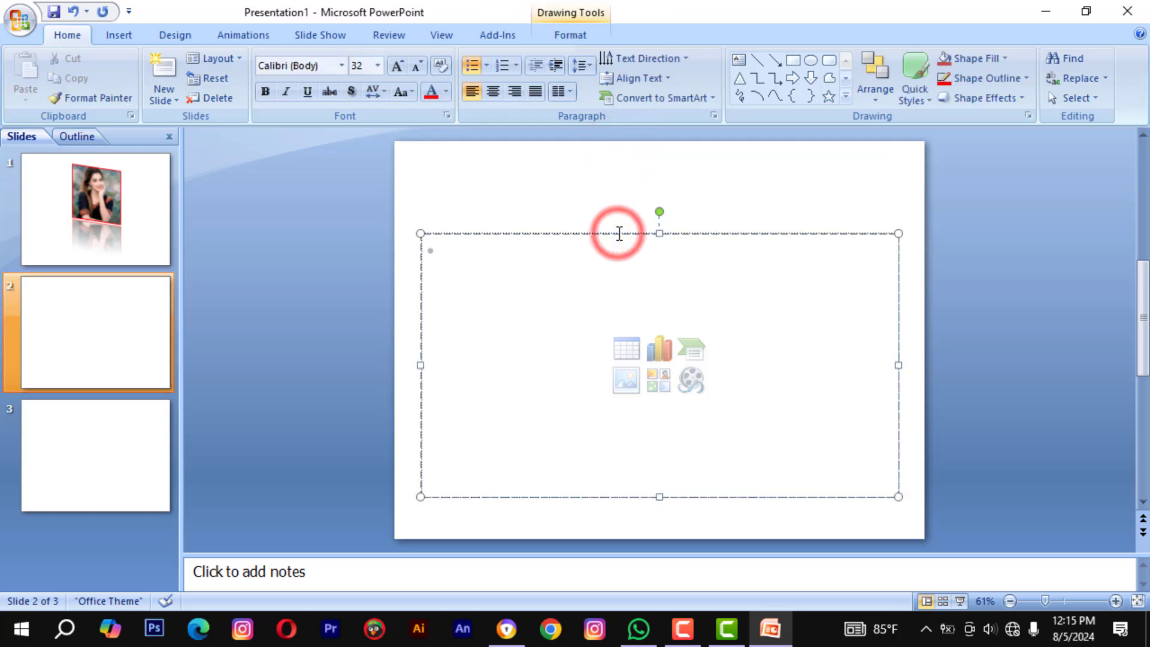
pyautogui.click(621, 234)
pyautogui.press('Delete')
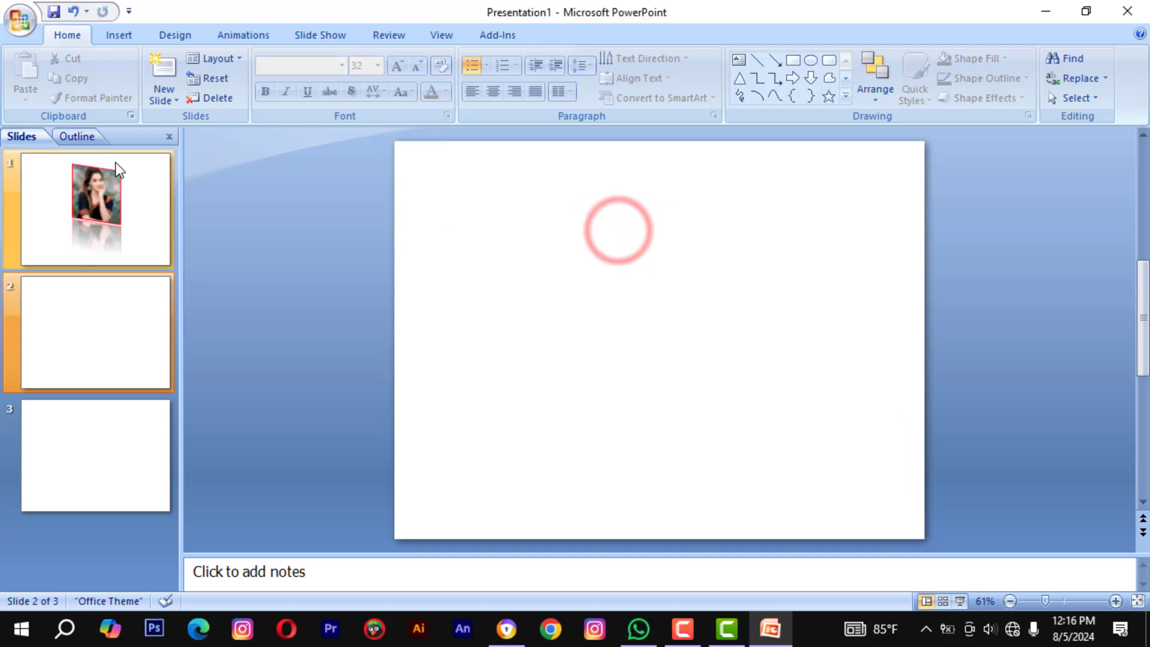
# Insert the portrait of the woman in a red cardigan from the Downloads folder onto slide 2.
pyautogui.click(120, 298)
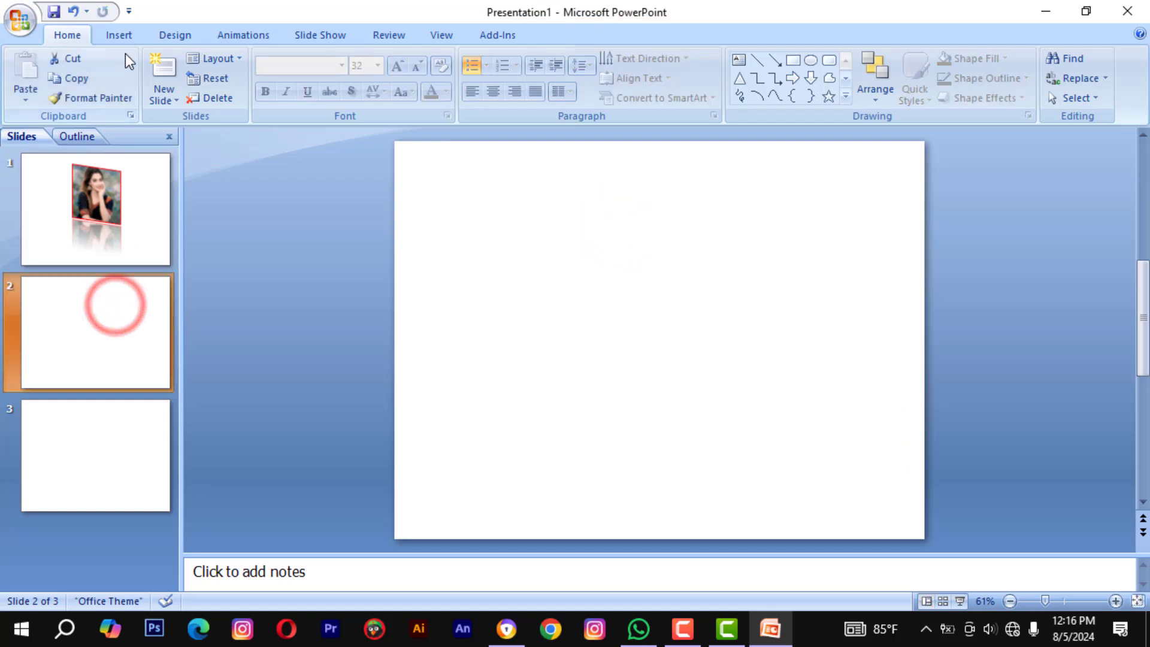
pyautogui.click(118, 34)
pyautogui.click(60, 94)
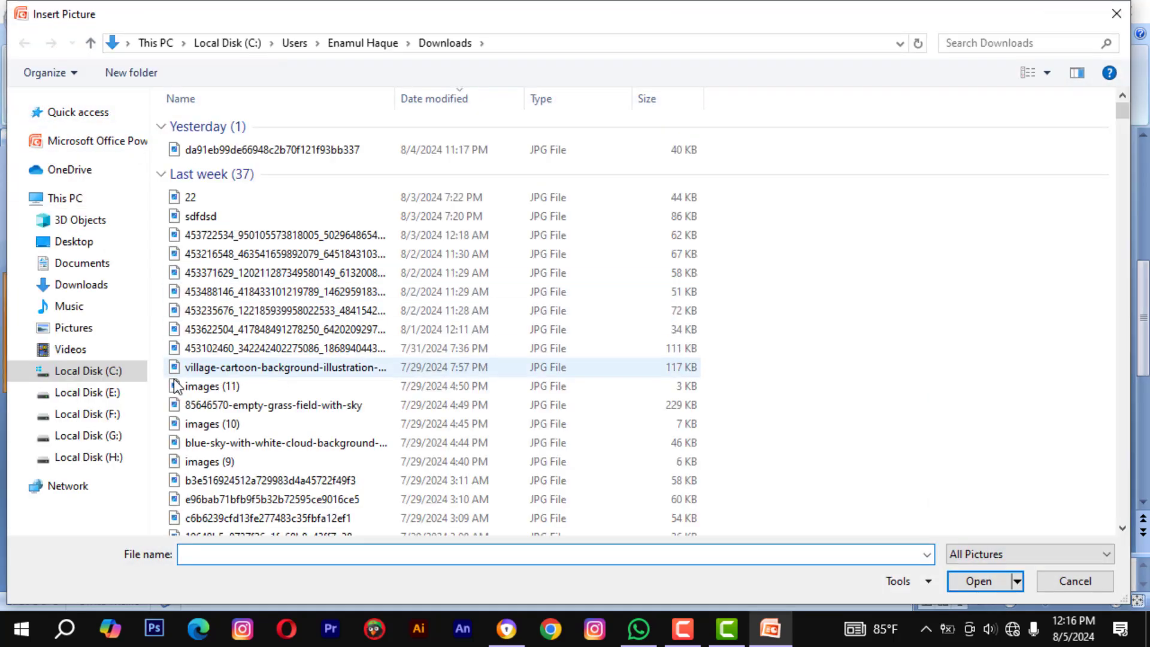
pyautogui.click(98, 288)
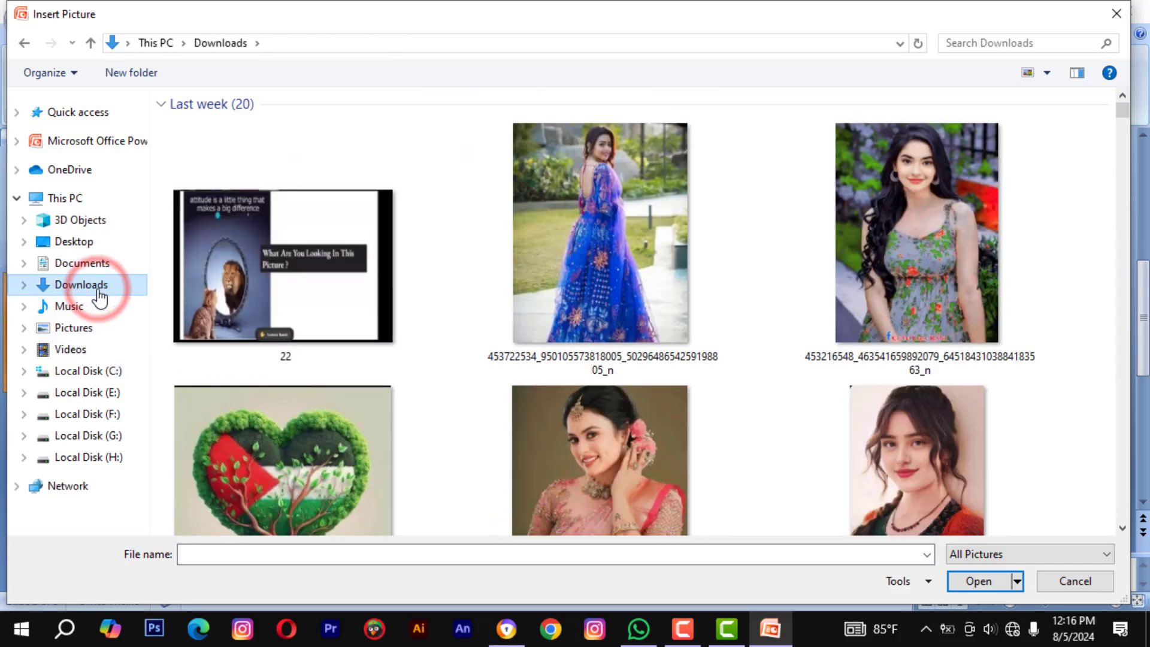
pyautogui.scroll(-5, 508, 226)
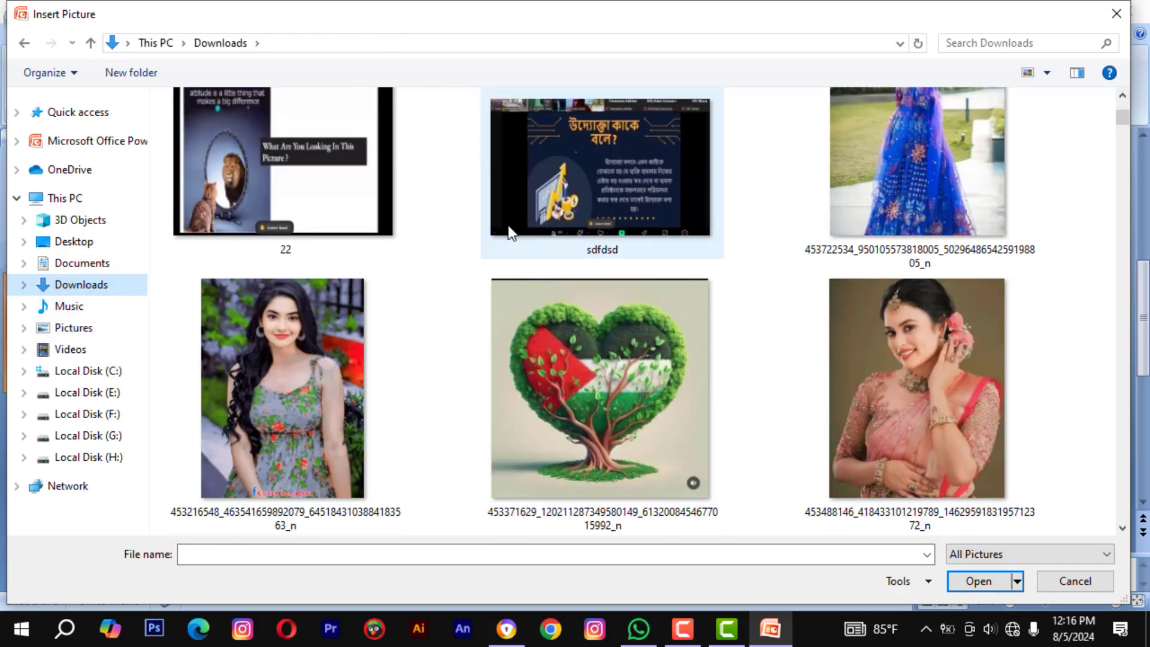
pyautogui.scroll(-3, 509, 230)
pyautogui.scroll(-4, 509, 225)
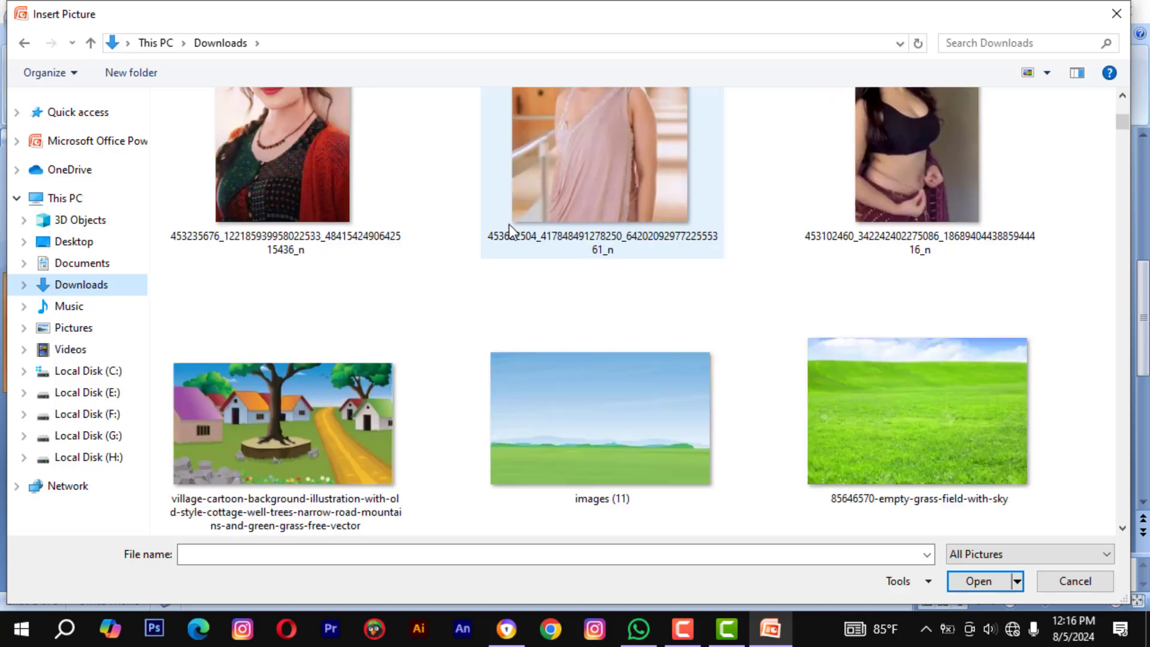
pyautogui.click(308, 196)
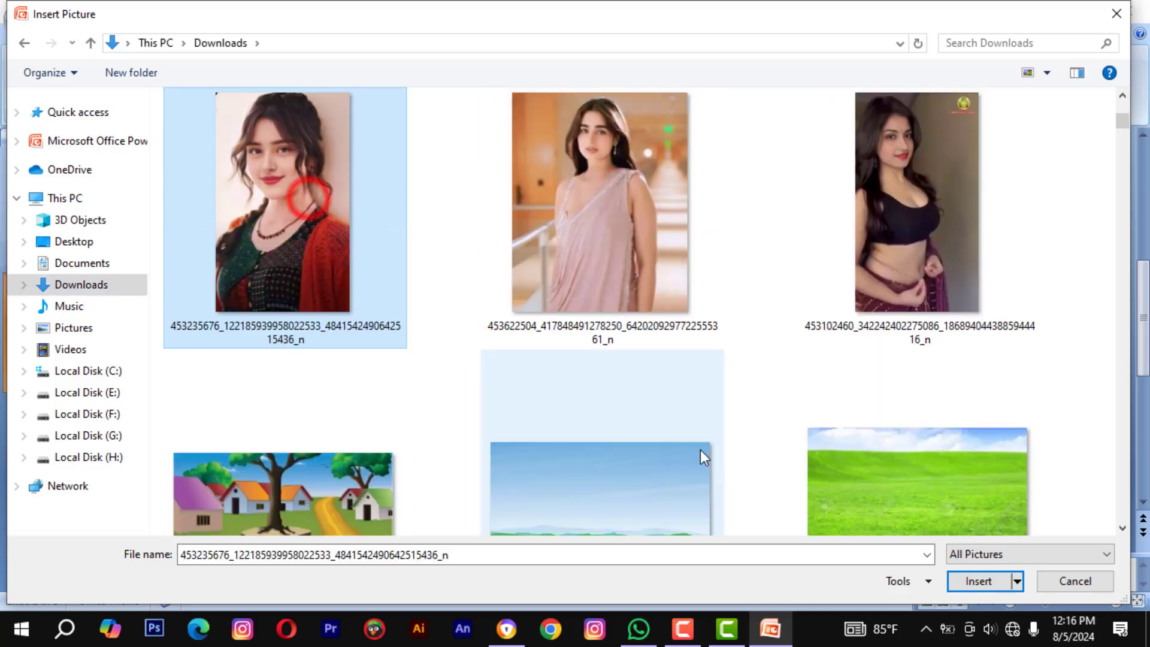
pyautogui.click(965, 584)
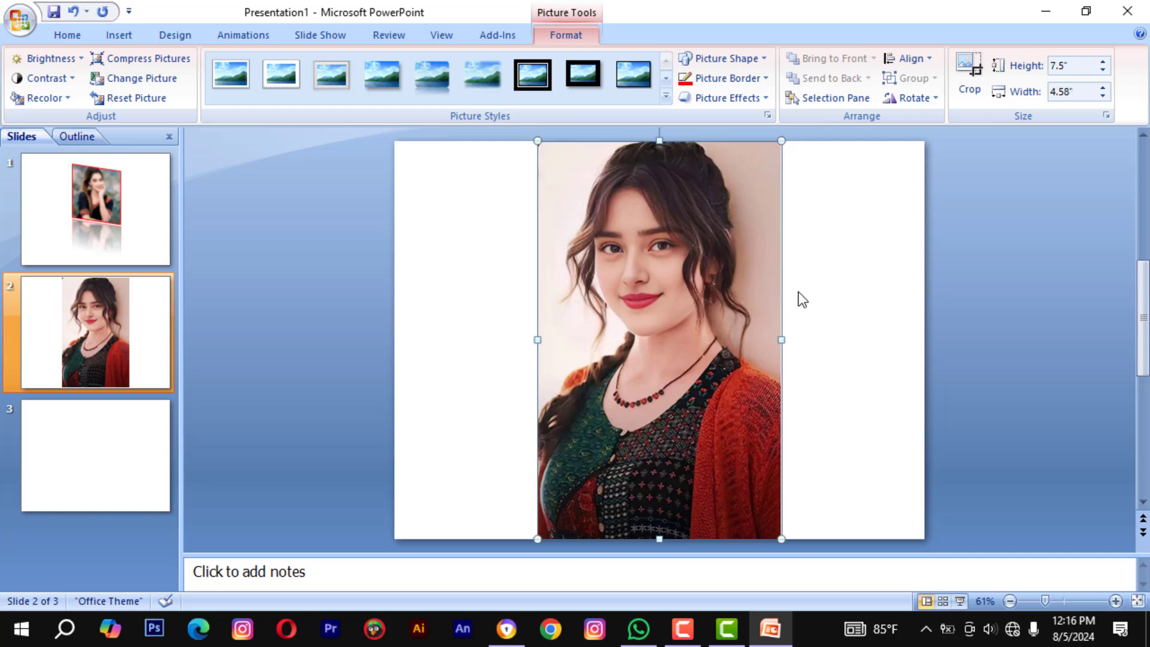
pyautogui.click(801, 374)
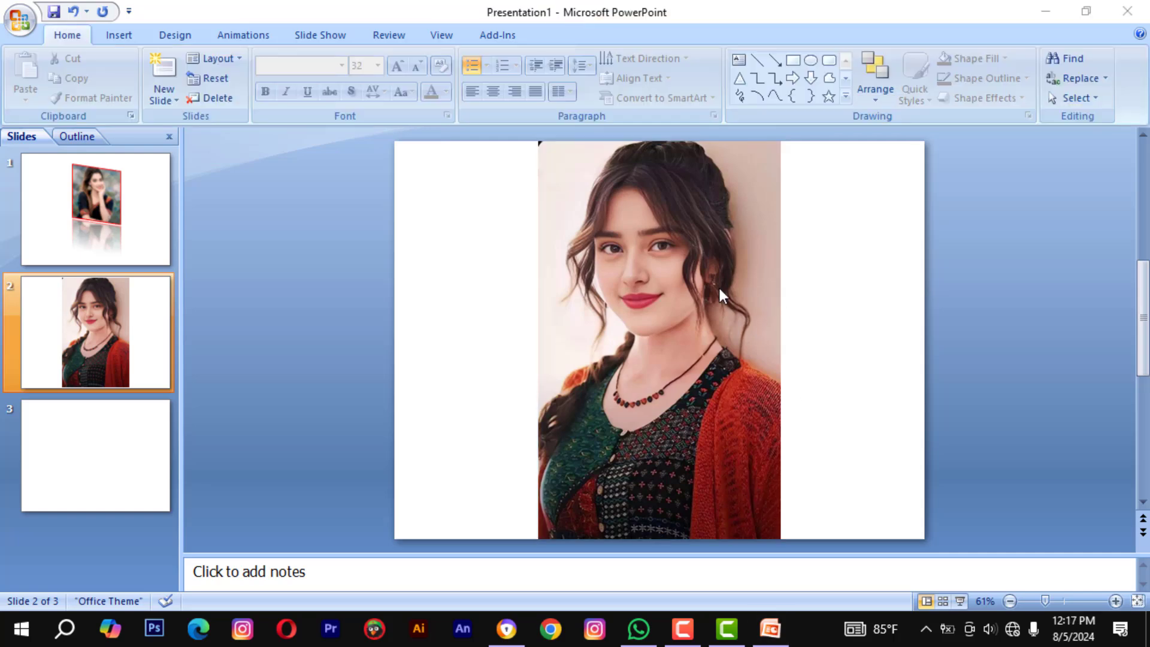
pyautogui.click(685, 300)
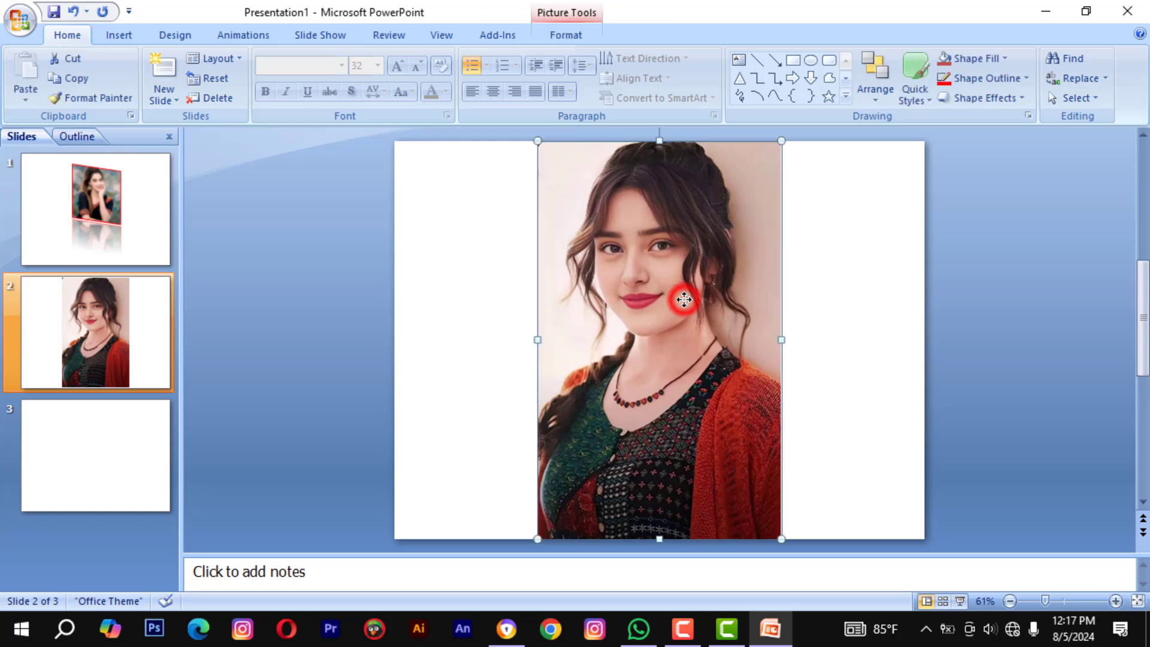
pyautogui.click(565, 34)
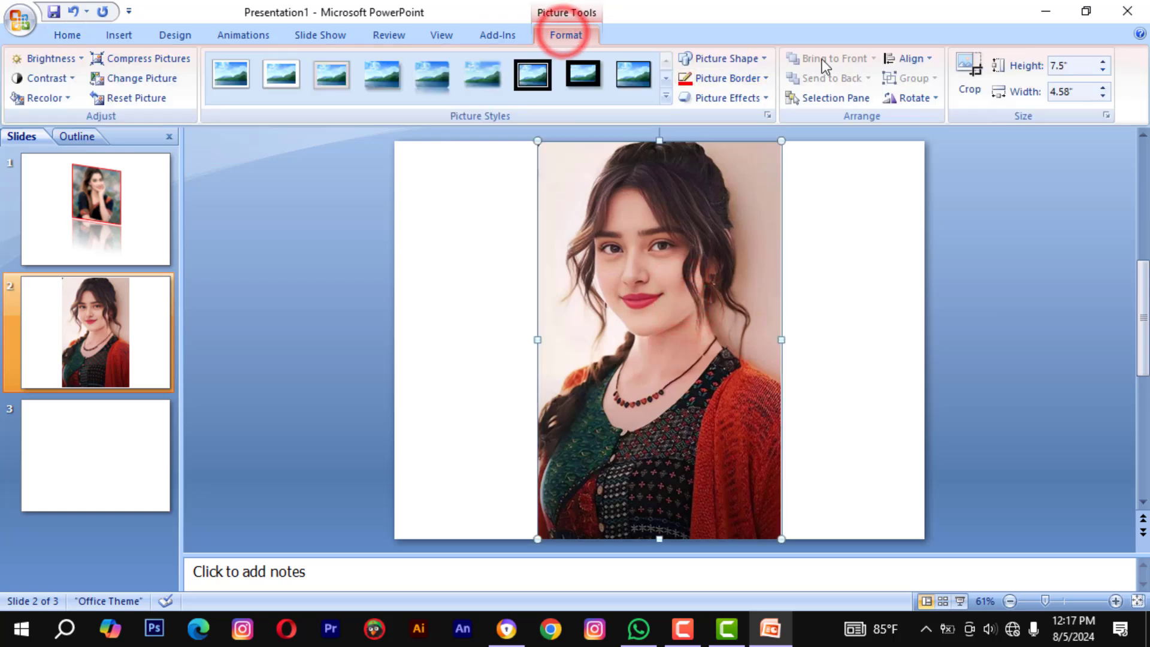
pyautogui.click(911, 58)
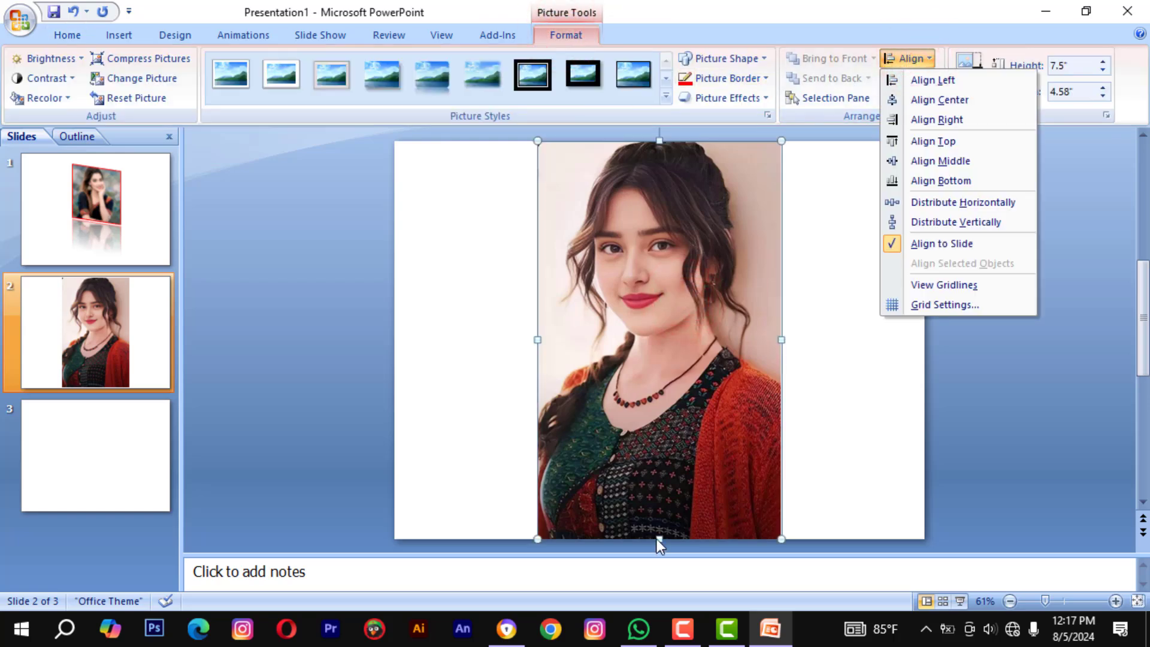
# Shrink the portrait on slide 2 to about 5.75" high by 3.68" wide and move it towards the slide's centre.
pyautogui.moveTo(659, 539); pyautogui.dragTo(657, 521)
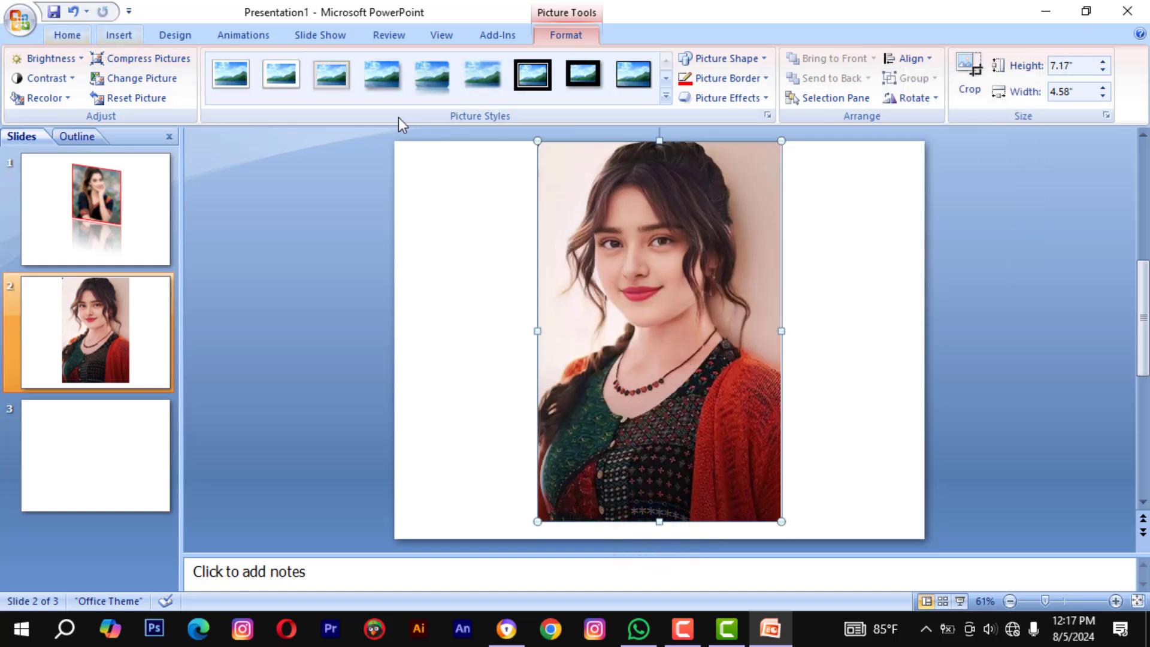
pyautogui.click(582, 257)
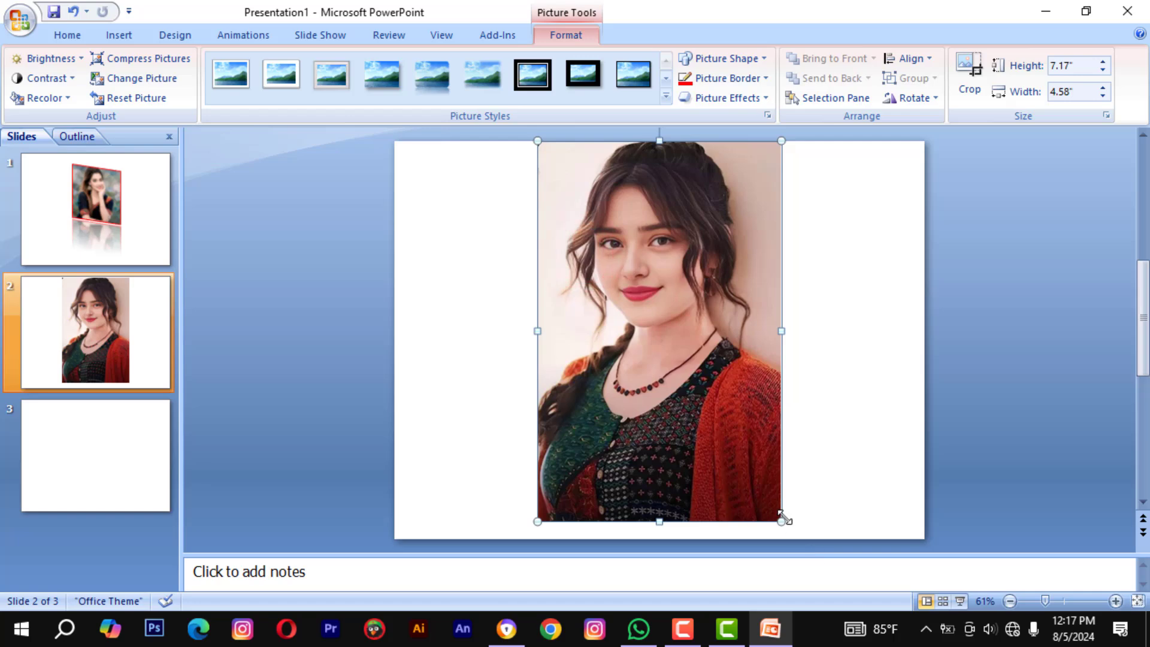
pyautogui.moveTo(782, 522); pyautogui.dragTo(687, 445)
pyautogui.moveTo(602, 274); pyautogui.dragTo(635, 309)
pyautogui.click(799, 332)
pyautogui.click(703, 329)
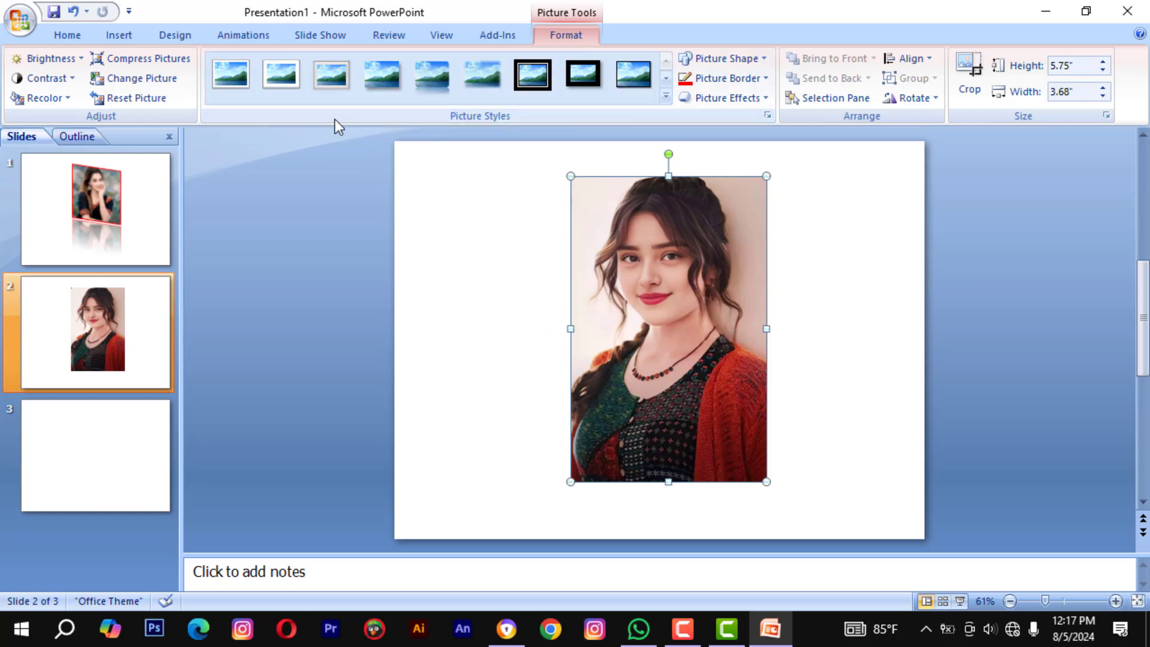
# Apply the picture style with a thick black outer frame and thin inner frame to the portrait on slide 2.
pyautogui.click(641, 312)
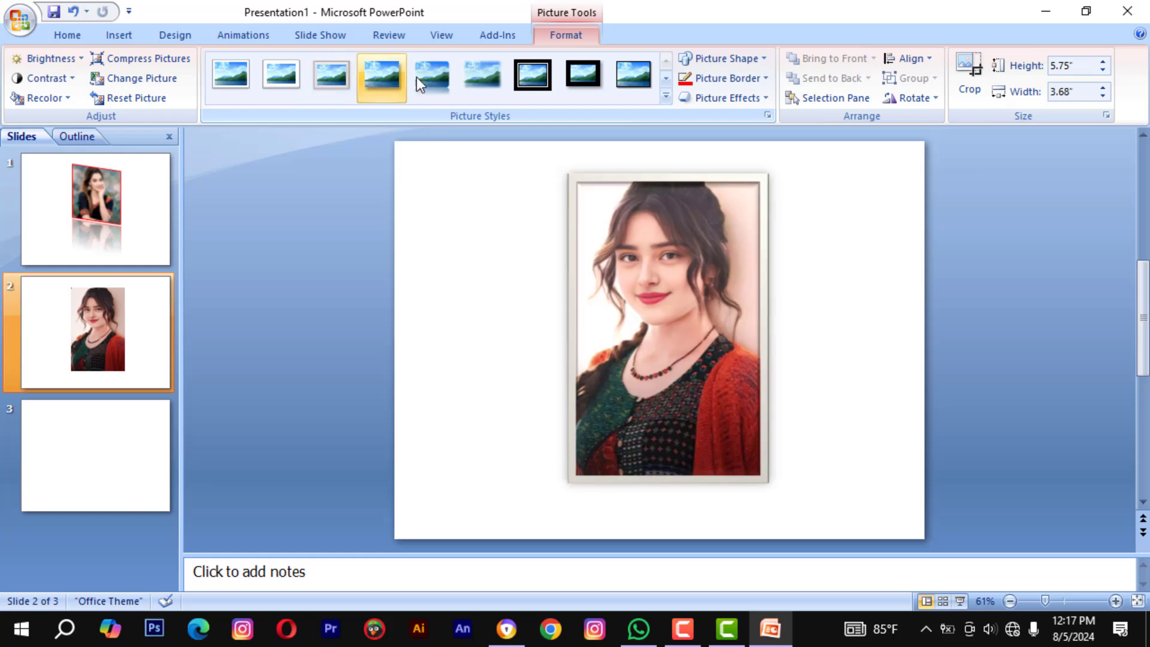
pyautogui.click(527, 87)
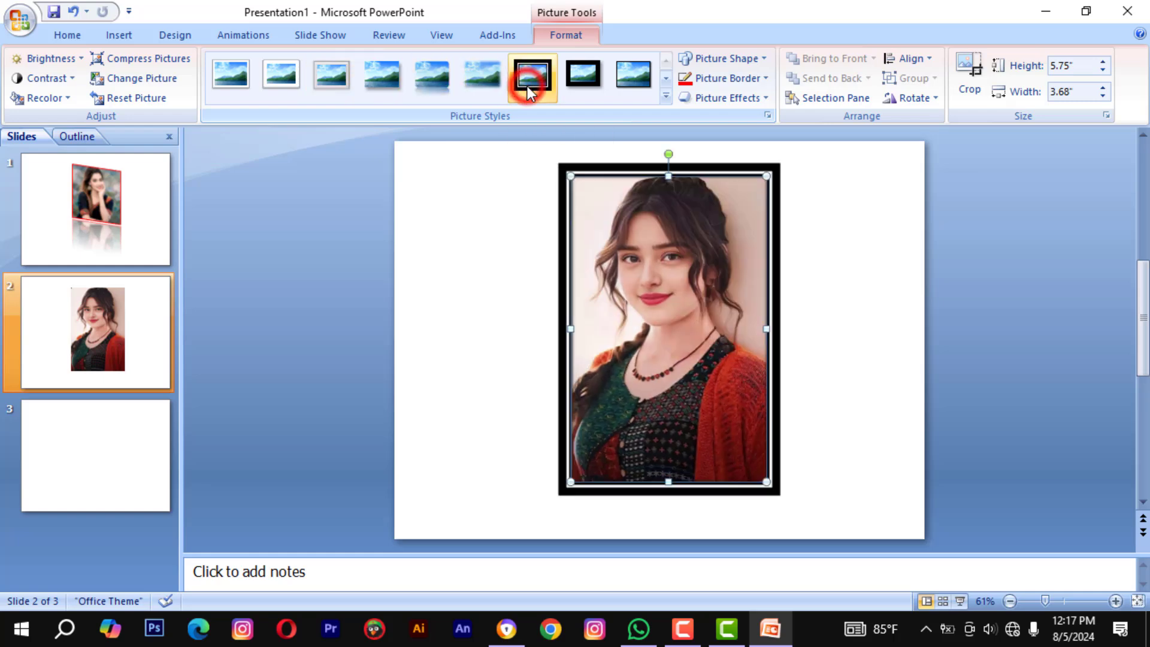
pyautogui.click(805, 324)
pyautogui.click(655, 295)
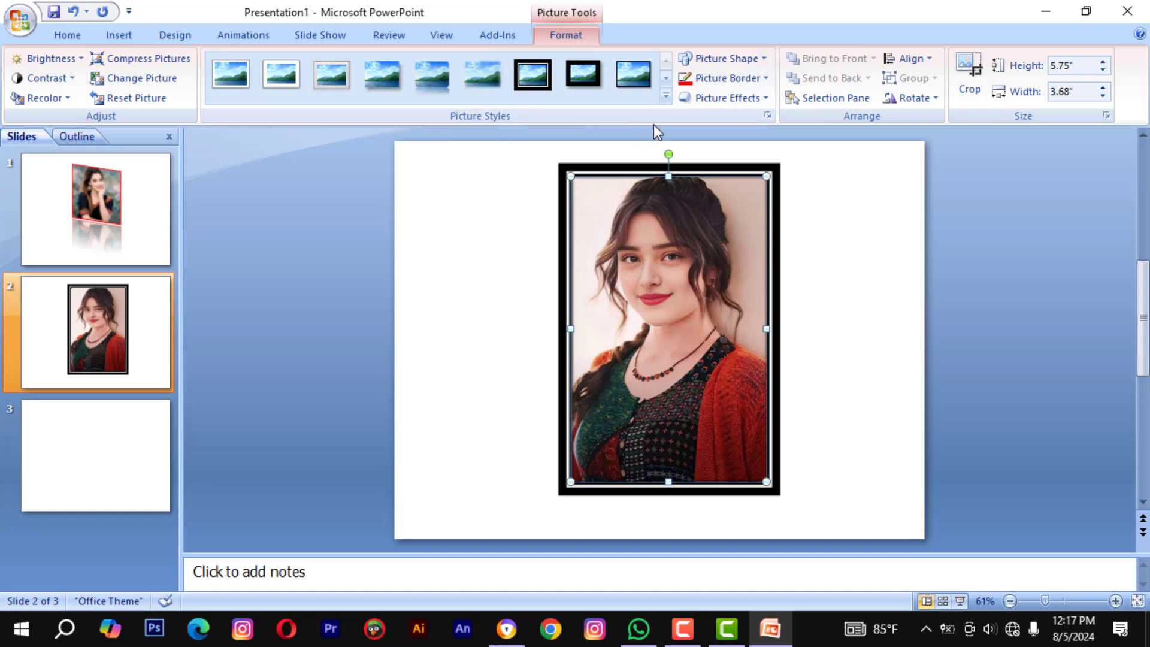
# Apply the white rounded bevel picture style with a reflection to the portrait on slide 2 and deselect it.
pyautogui.click(665, 96)
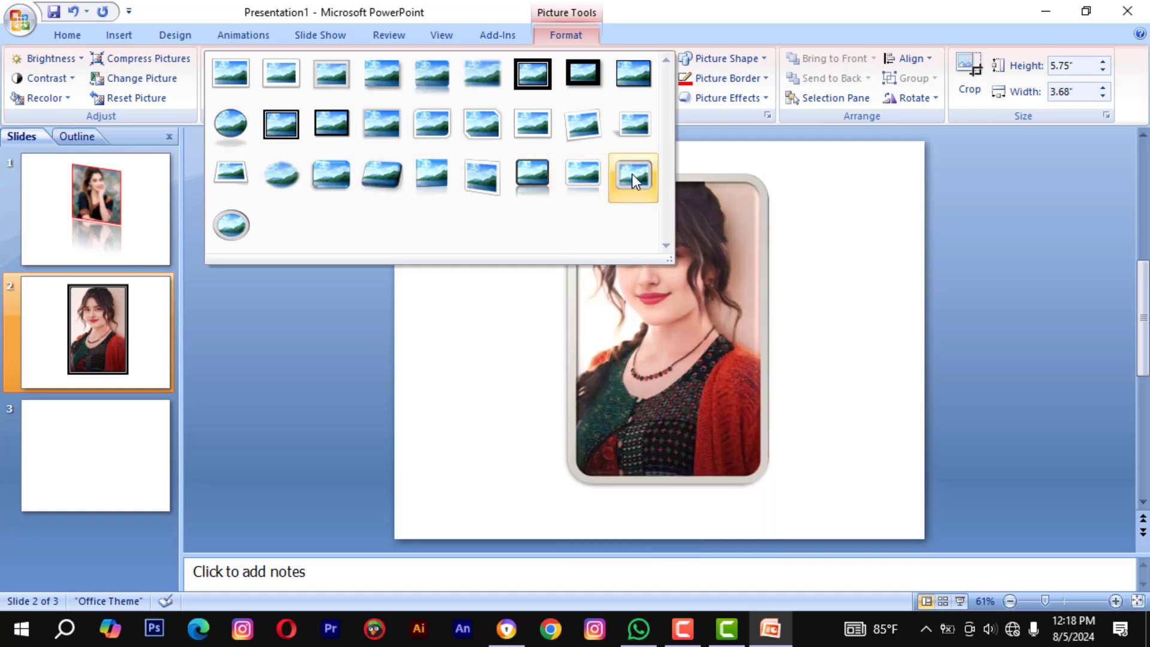
pyautogui.click(574, 177)
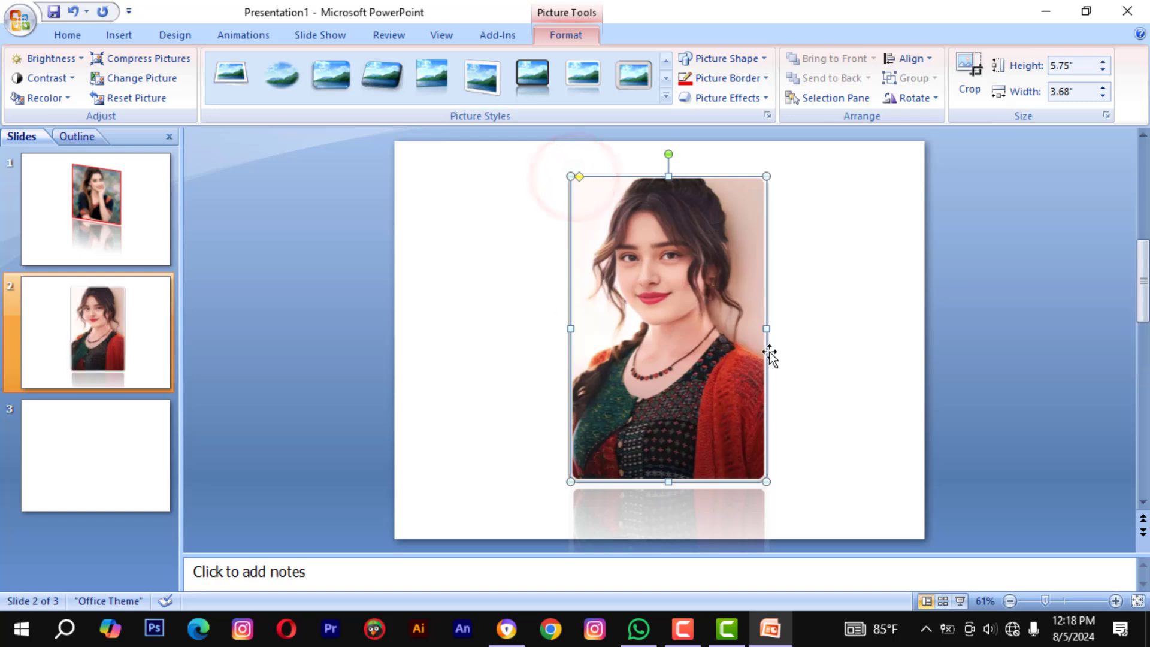
pyautogui.click(769, 353)
pyautogui.click(634, 300)
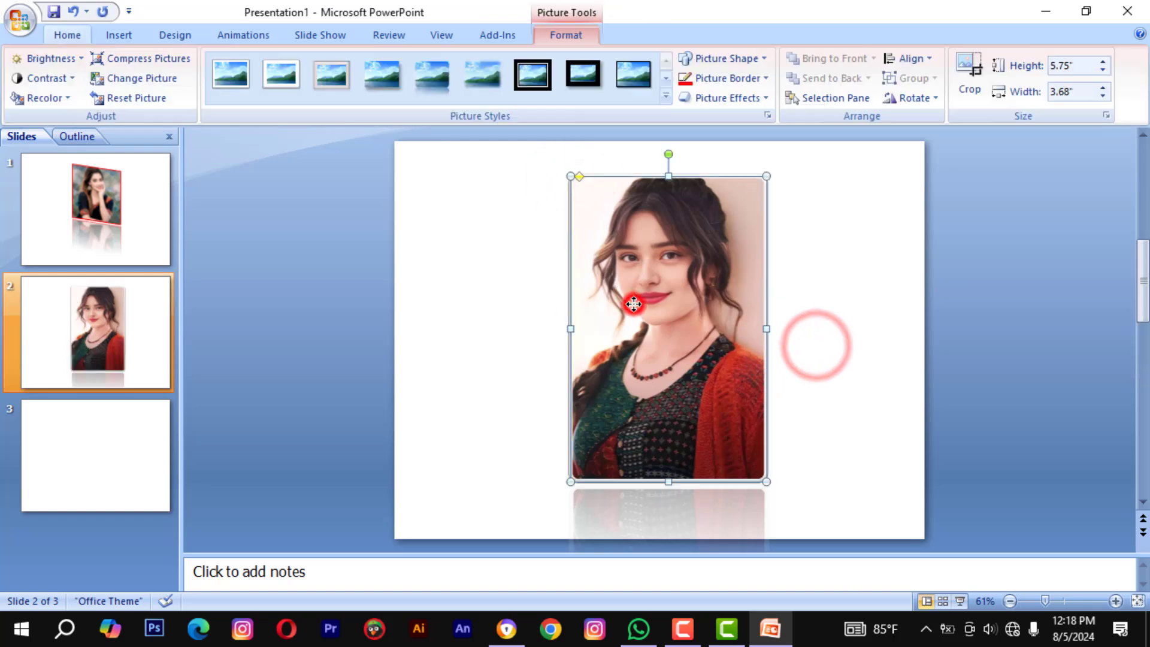
pyautogui.click(885, 292)
pyautogui.click(467, 243)
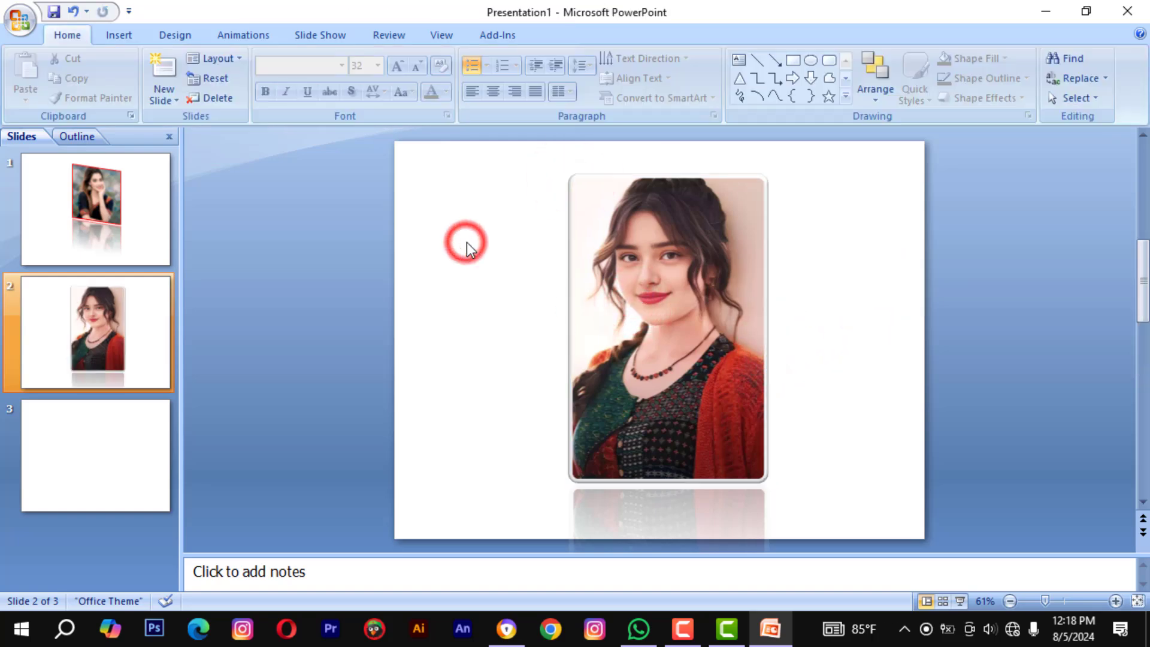
pyautogui.click(467, 243)
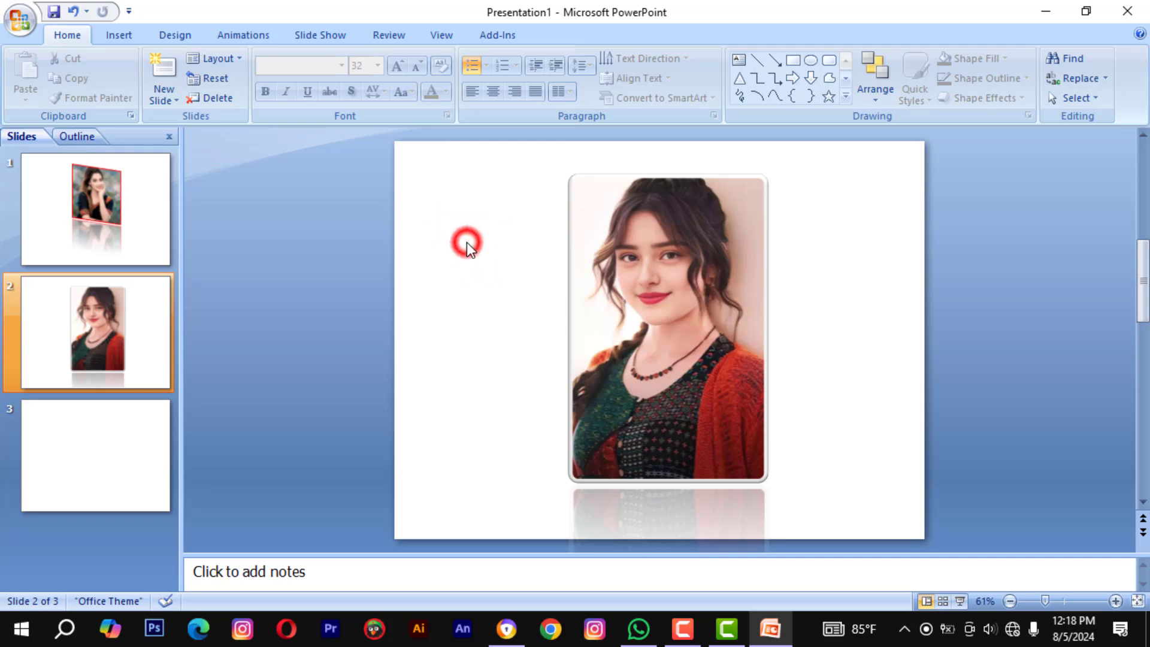
# Apply the dark grey Verve theme with pink accents to all slides of the presentation.
pyautogui.click(177, 35)
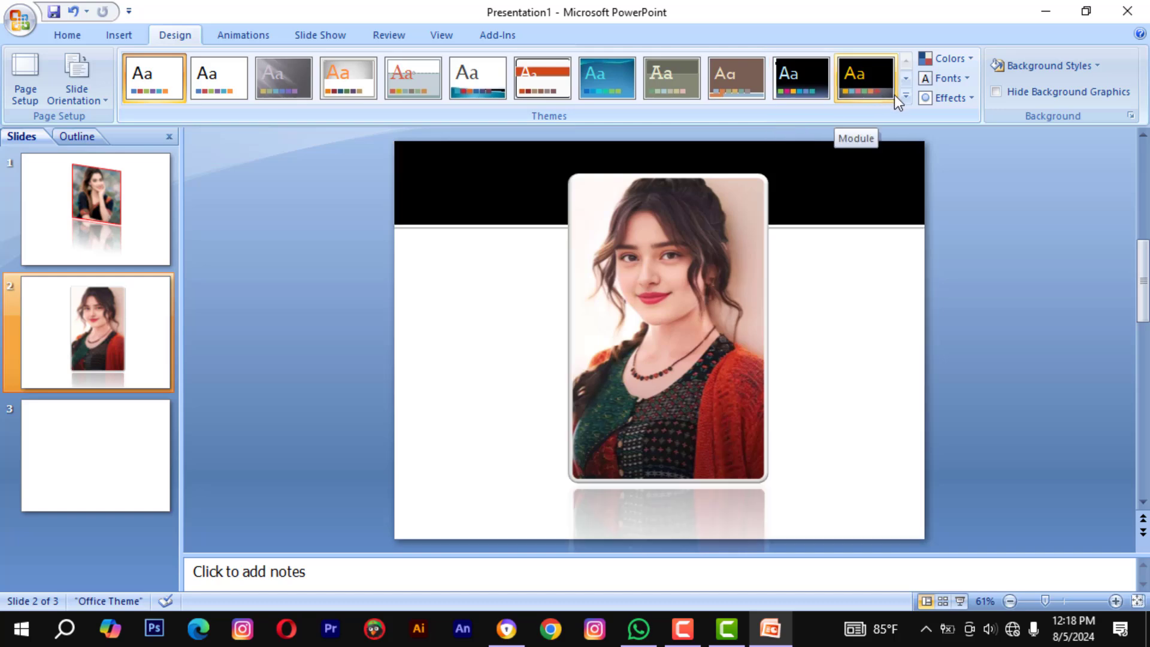
pyautogui.click(906, 97)
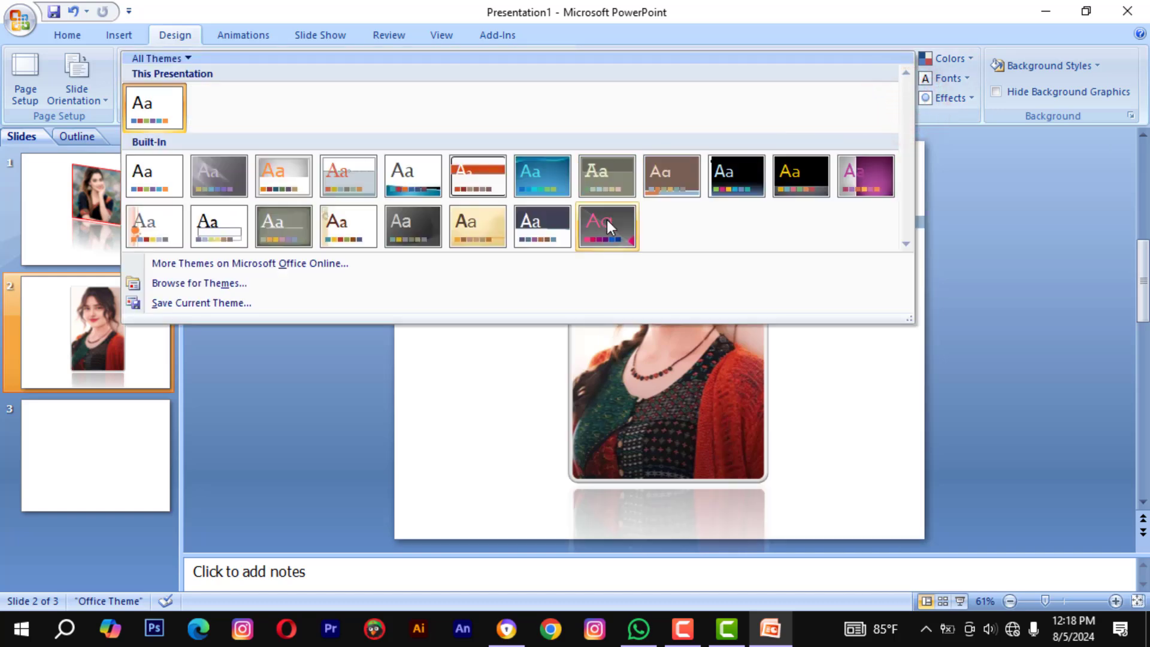
pyautogui.click(606, 221)
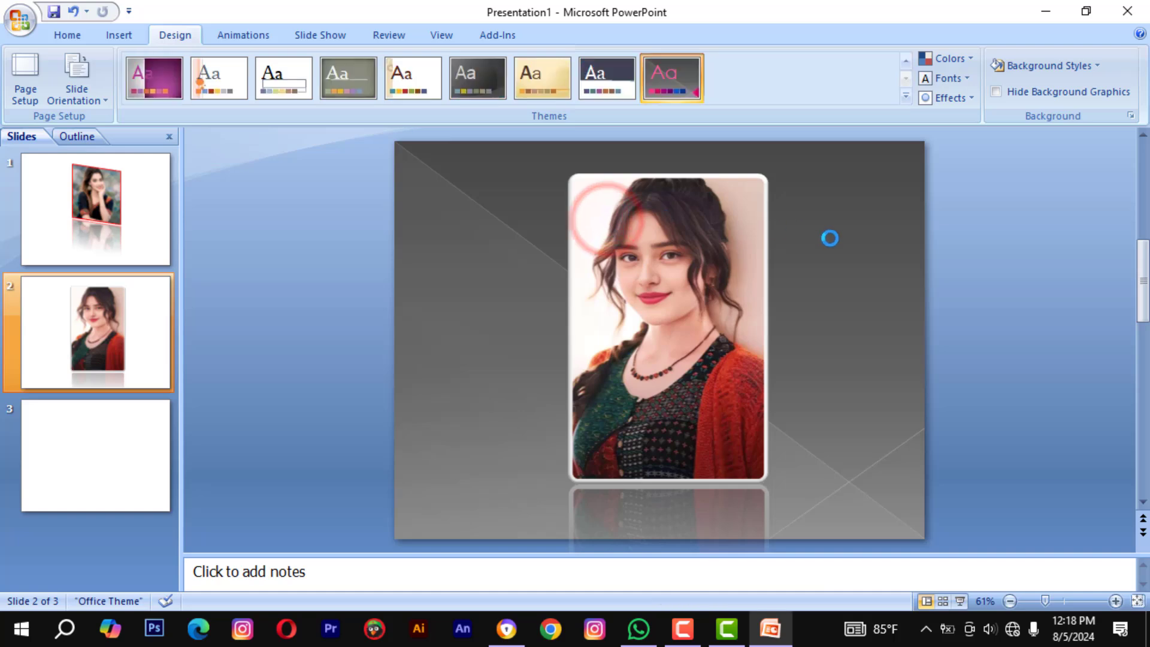
pyautogui.click(515, 274)
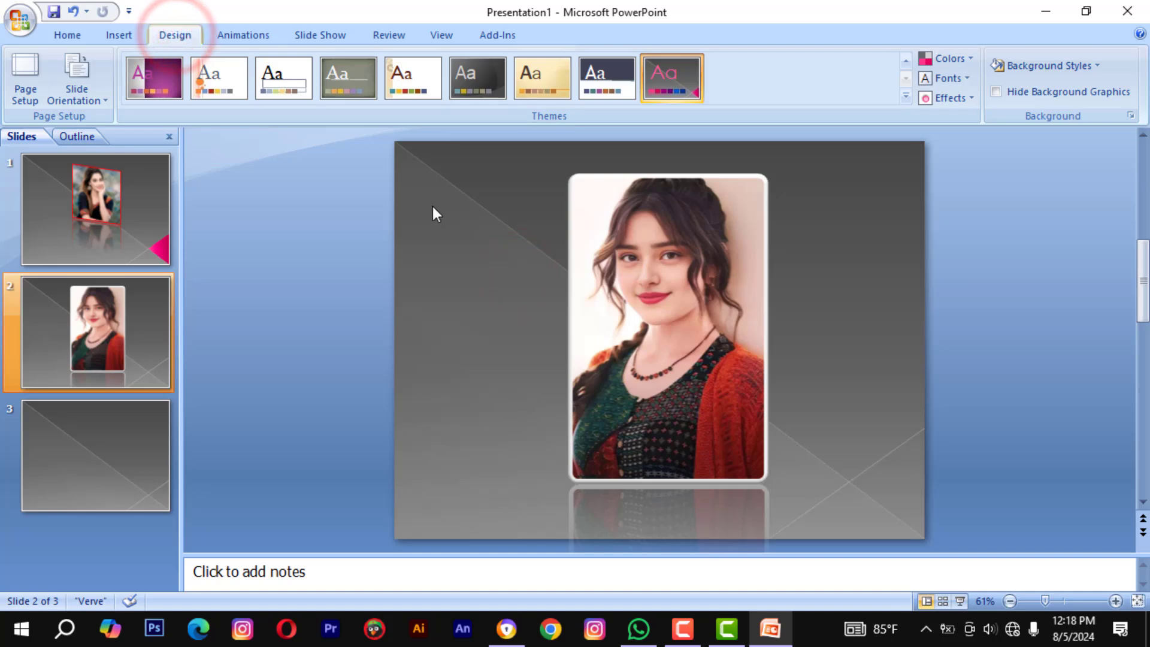
pyautogui.click(481, 253)
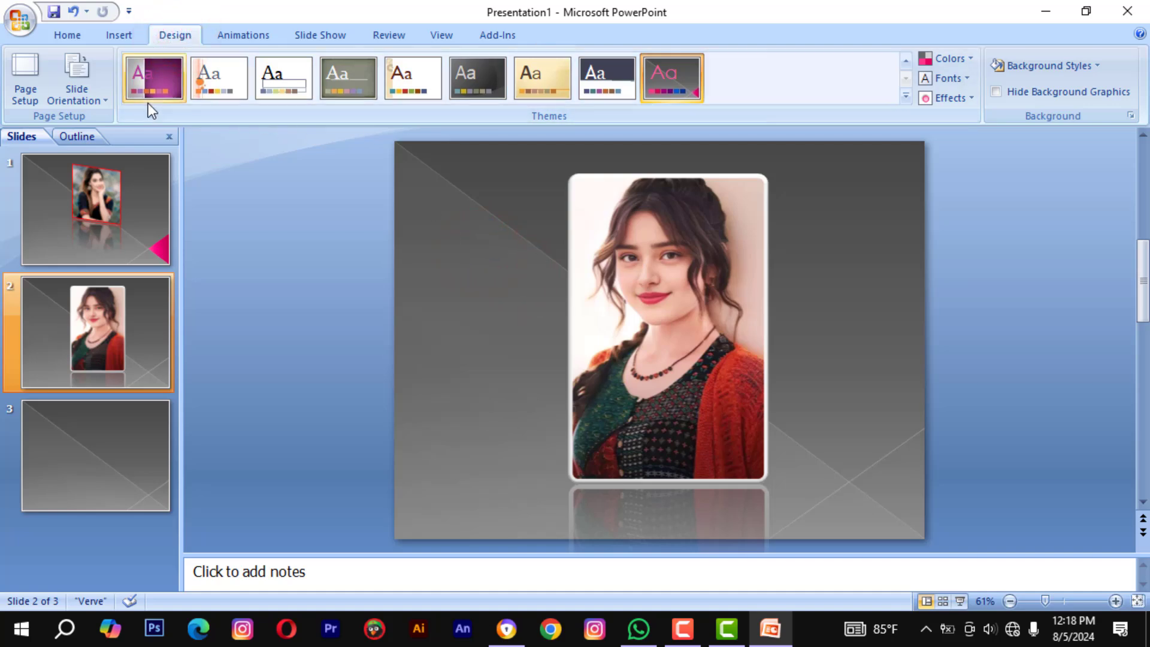
pyautogui.click(624, 287)
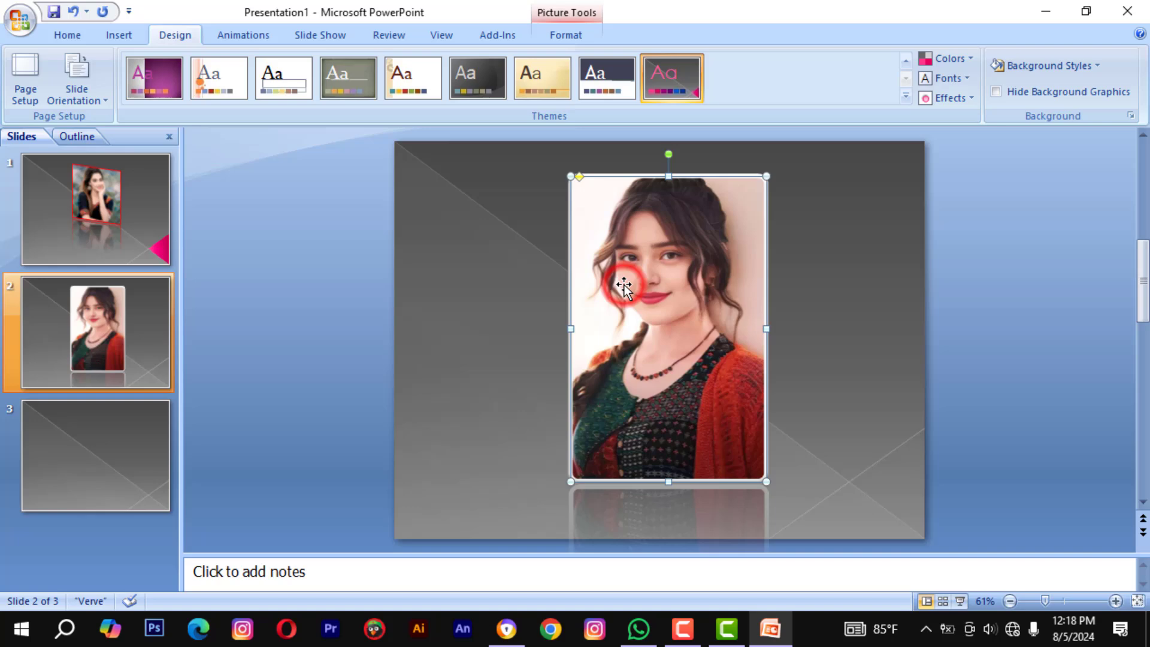
pyautogui.click(567, 36)
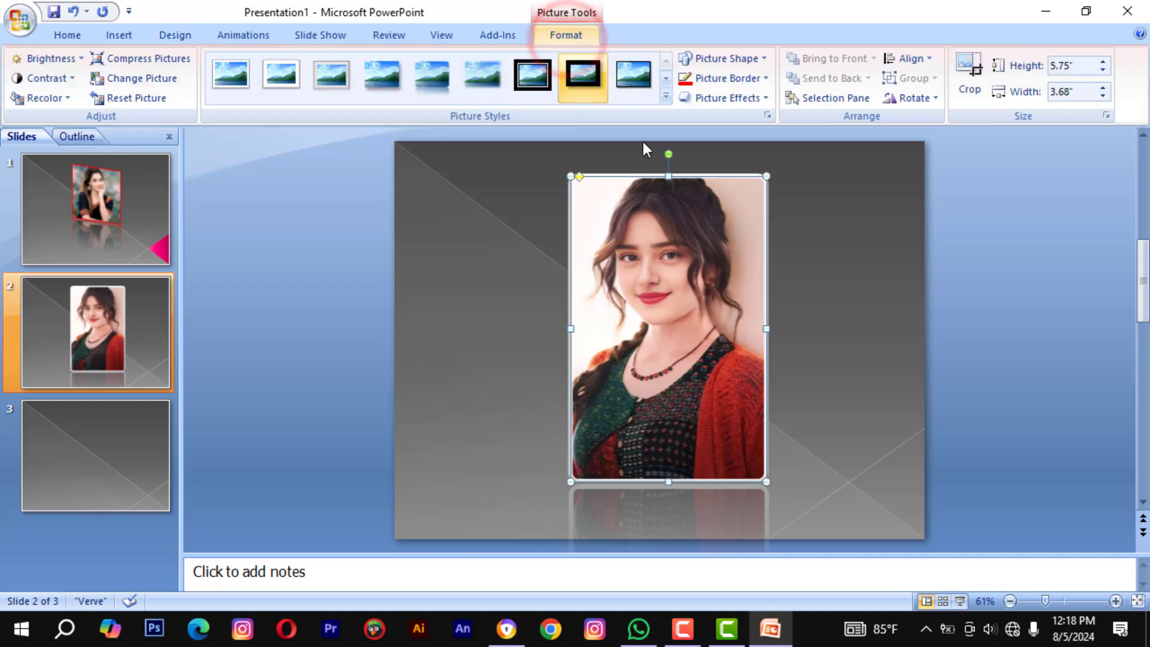
pyautogui.click(675, 269)
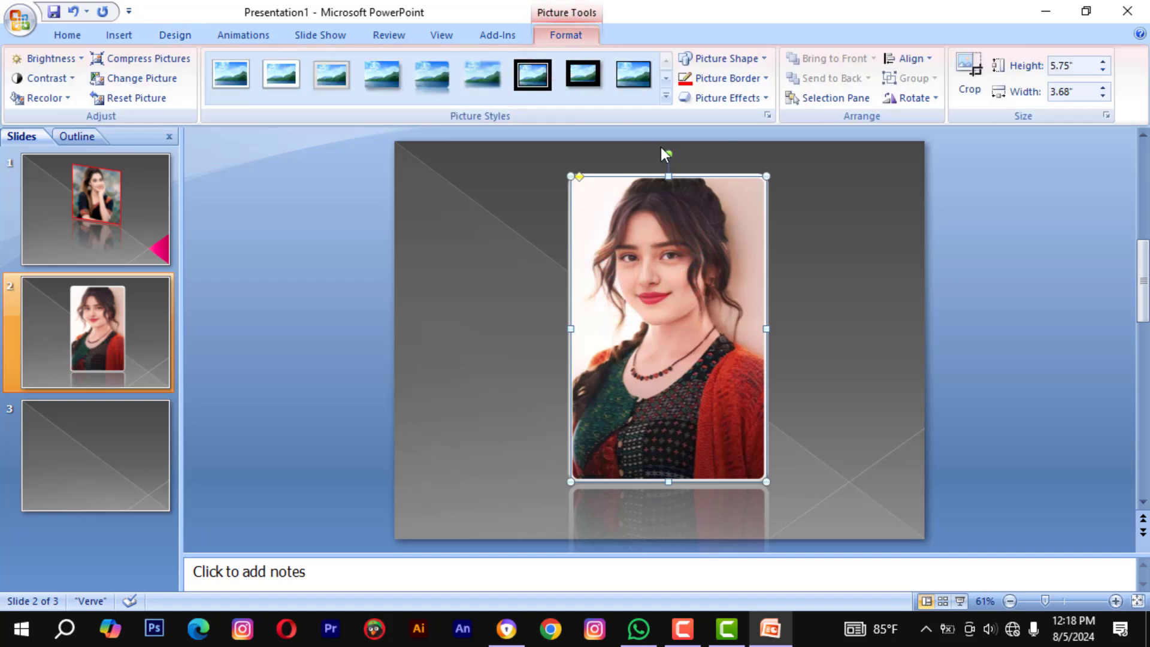
pyautogui.click(665, 98)
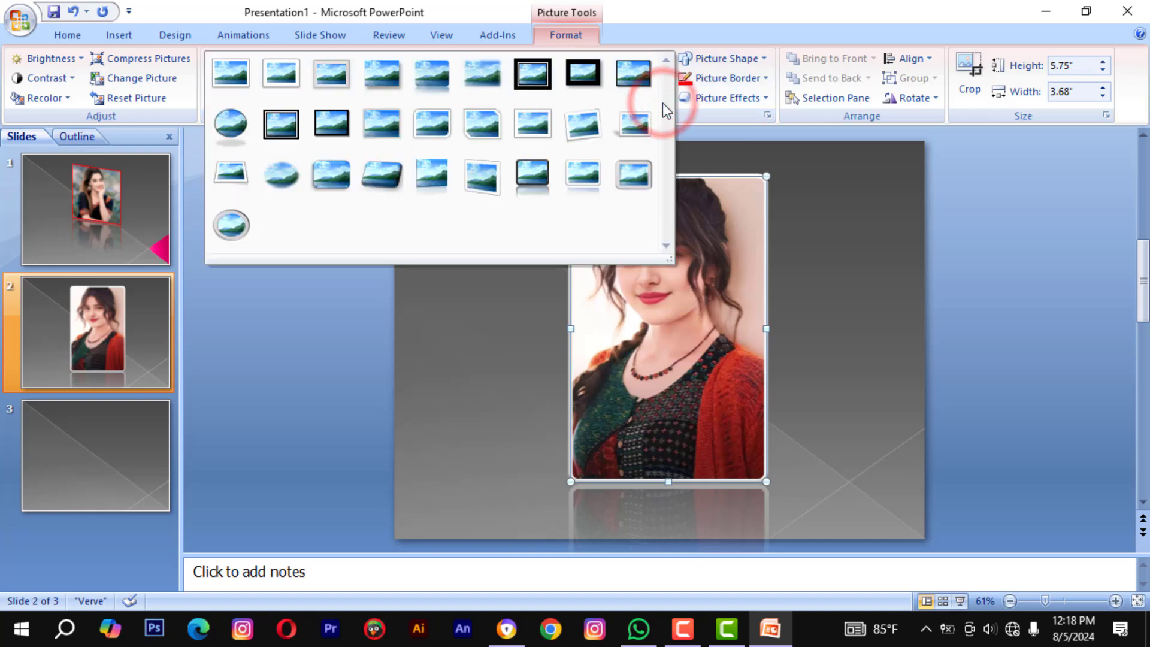
pyautogui.click(633, 175)
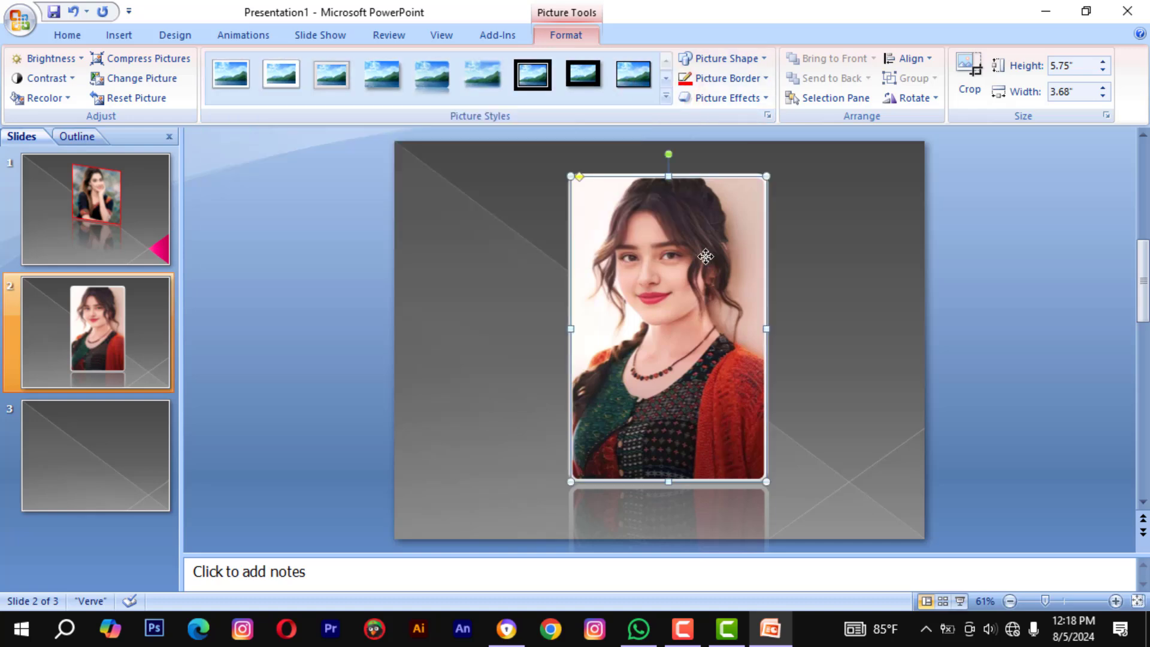
# Delete the empty slide 3 and add a new title-and-content slide after slide 2.
pyautogui.click(130, 432)
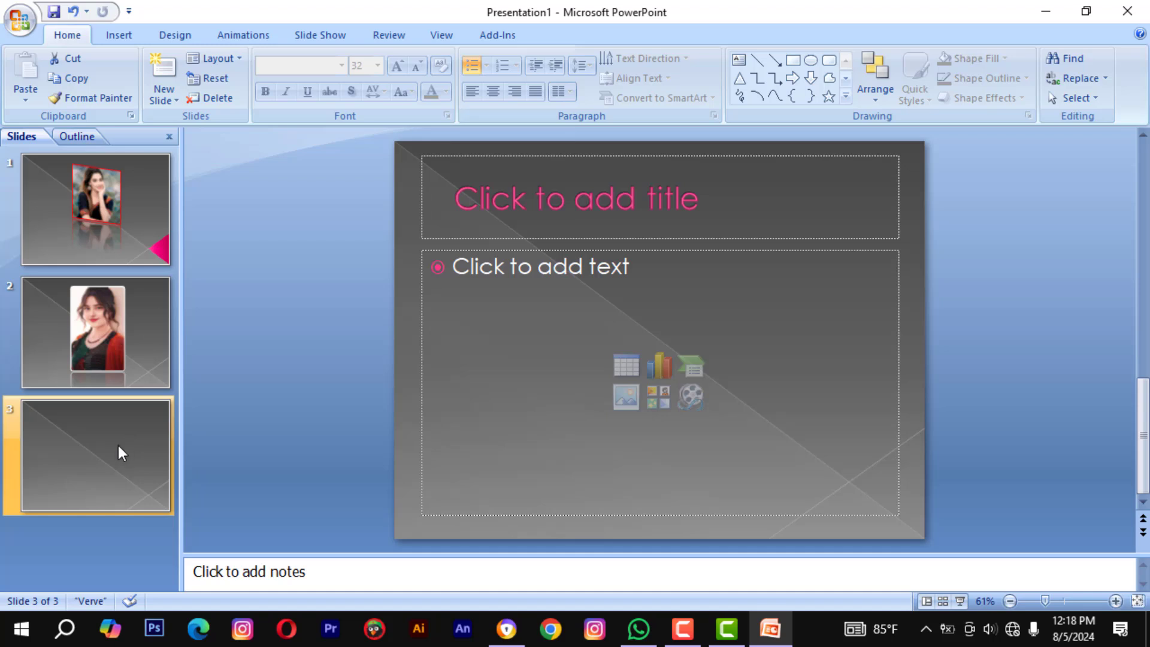
pyautogui.rightClick(118, 450)
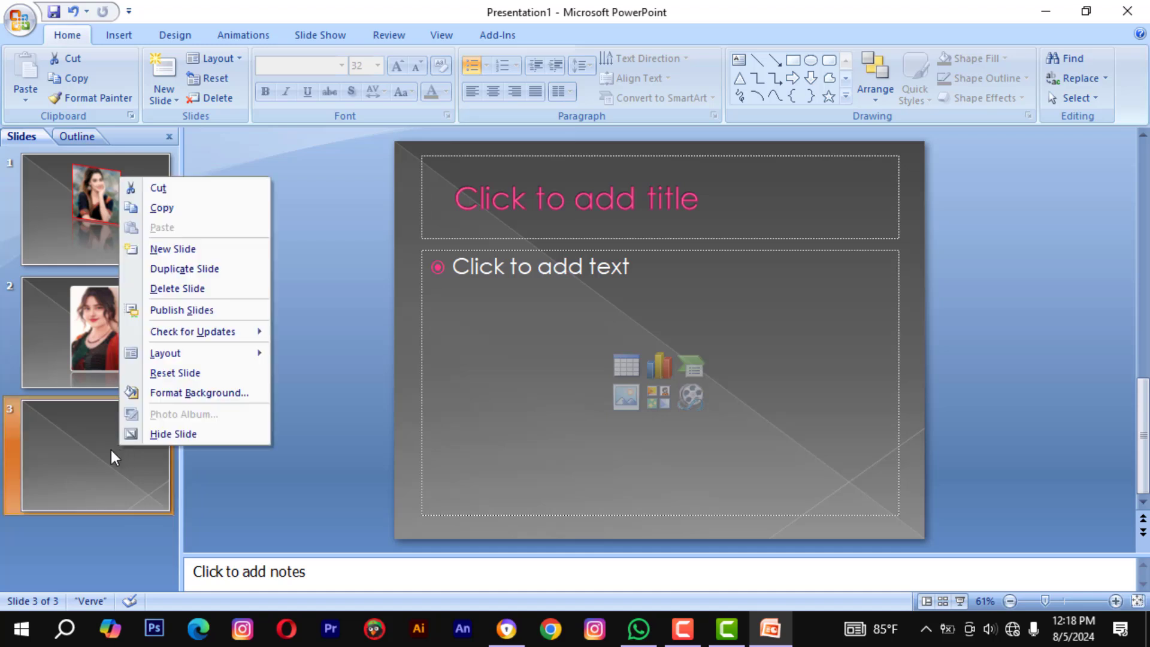
pyautogui.click(198, 288)
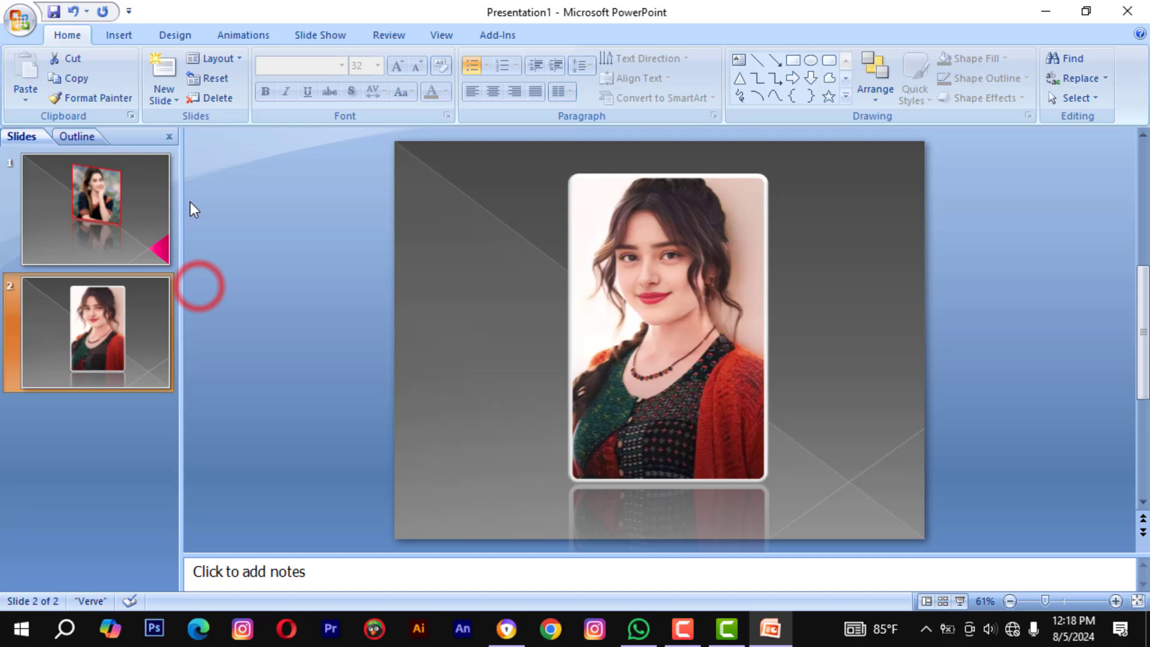
pyautogui.click(164, 81)
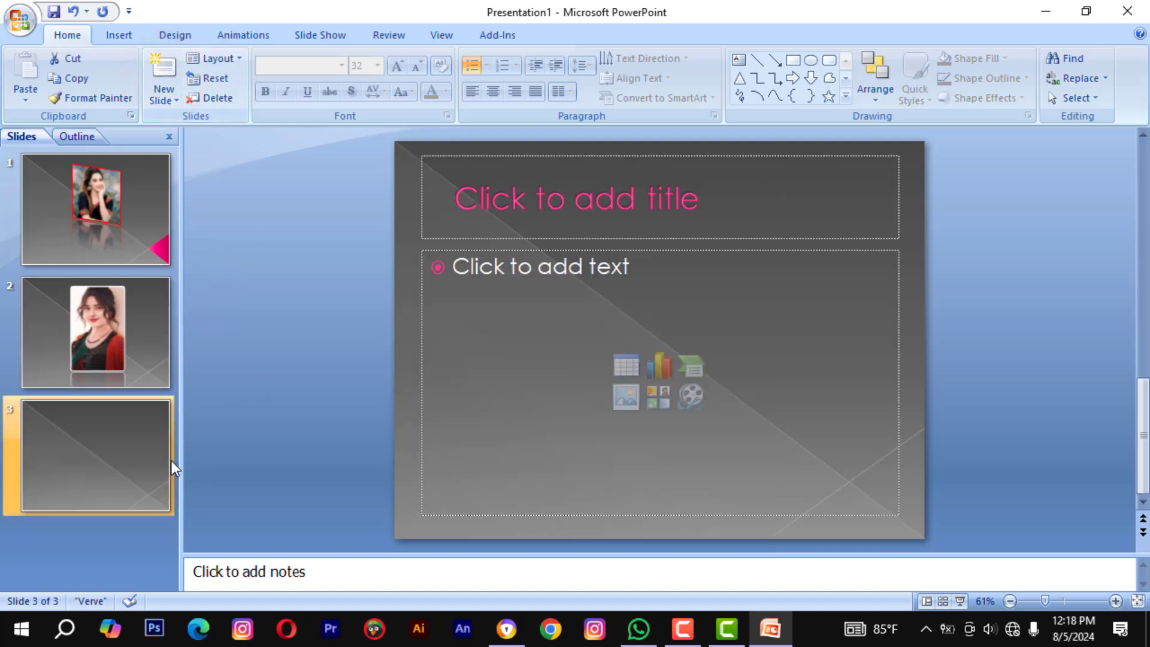
# Apply the white Oriel theme with orange accents to slide 3 only.
pyautogui.click(127, 483)
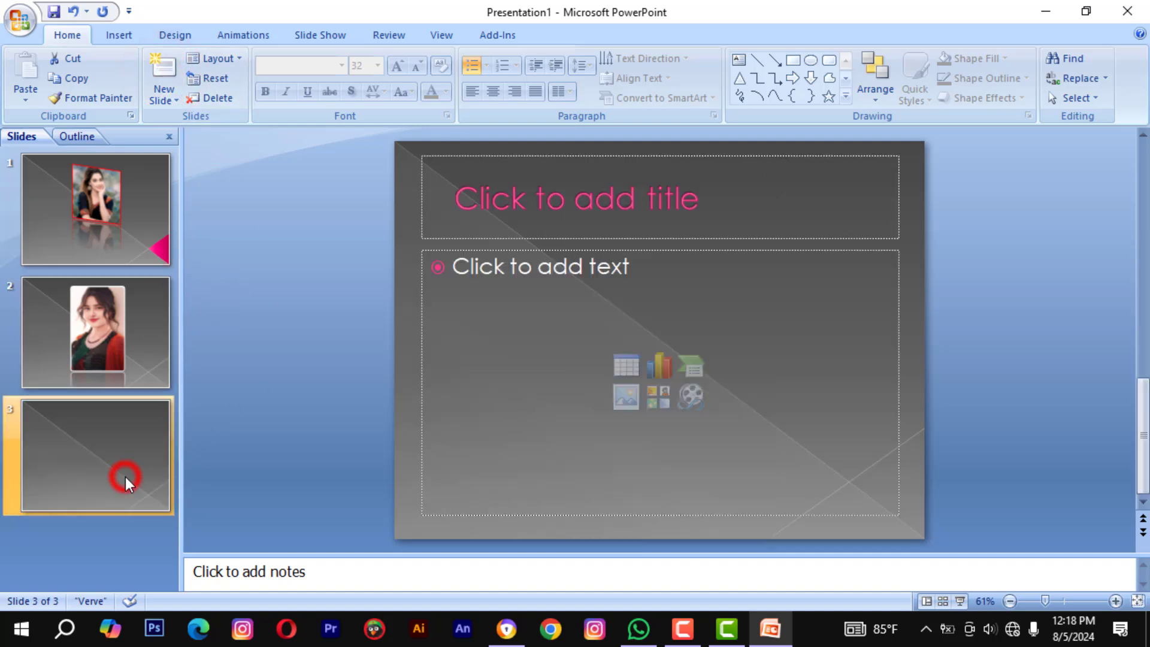
pyautogui.click(170, 34)
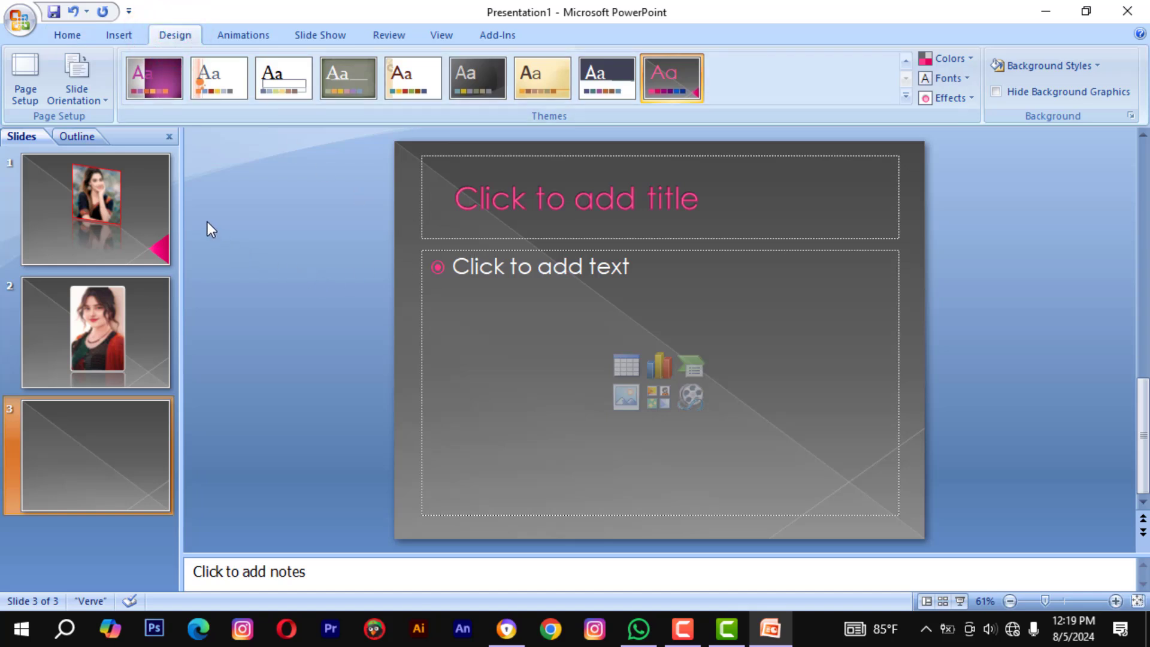
pyautogui.rightClick(217, 79)
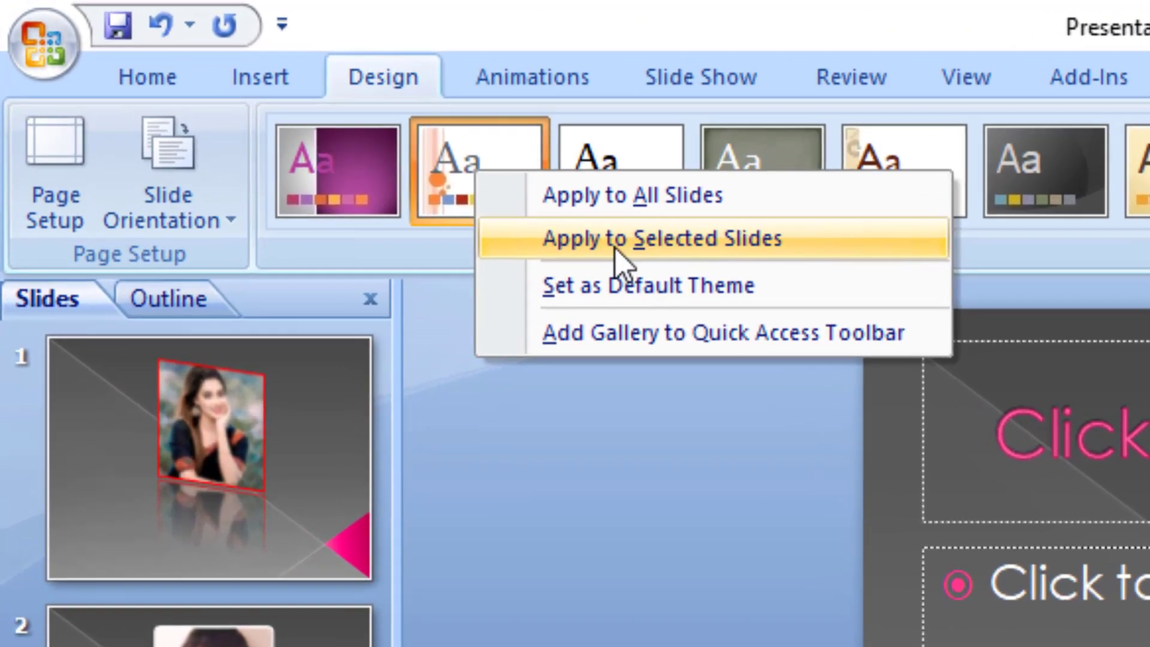
pyautogui.click(280, 111)
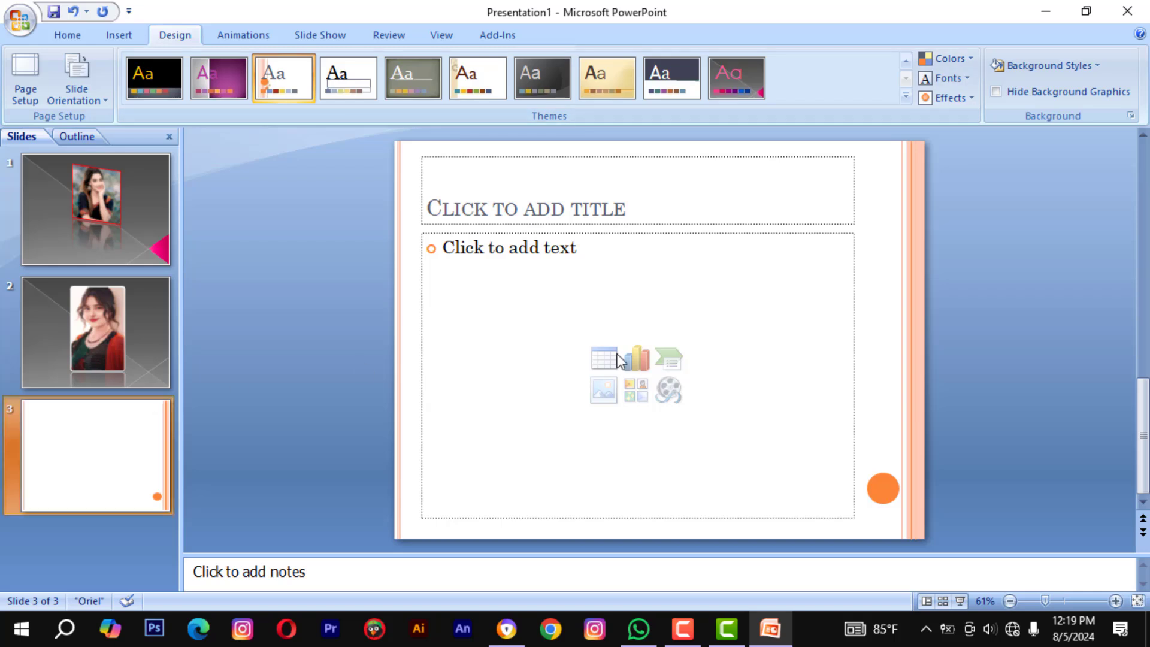
# Delete the content placeholder from slide 3.
pyautogui.click(865, 278)
pyautogui.click(732, 293)
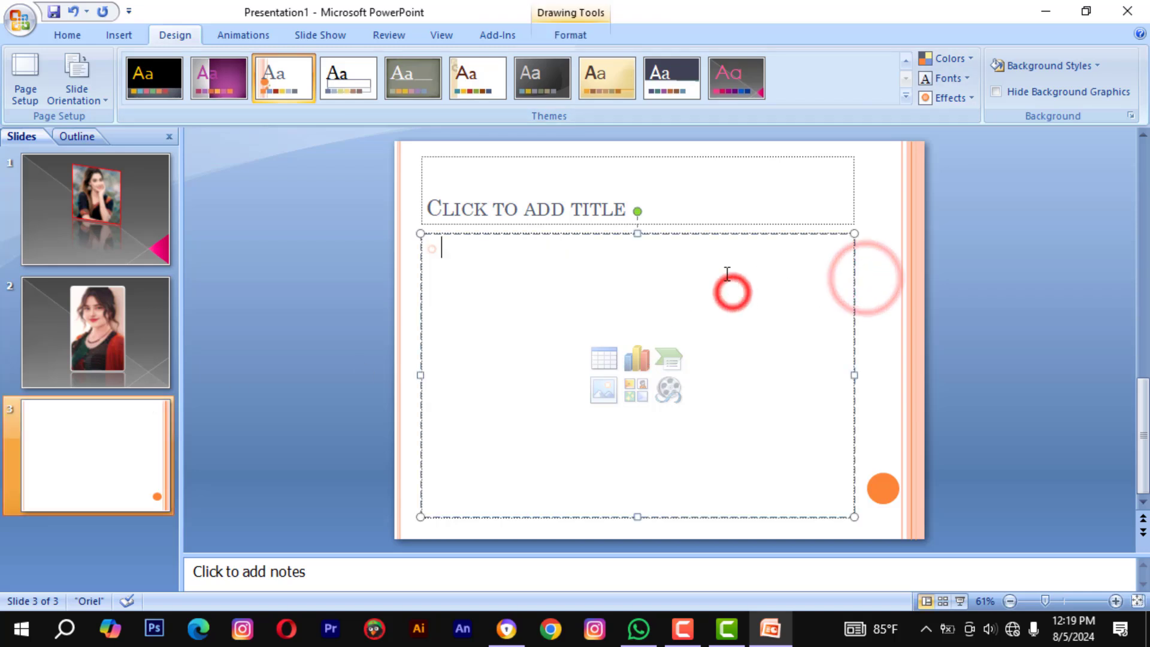
pyautogui.click(673, 234)
pyautogui.press('Delete')
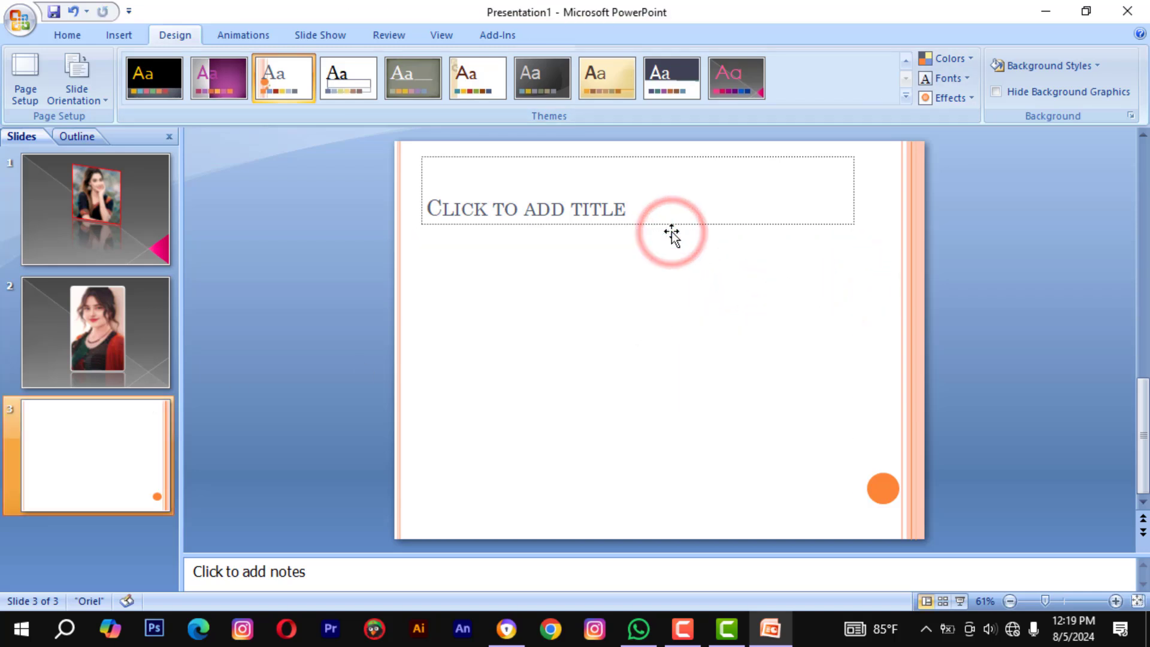
# Delete the title placeholder from slide 3.
pyautogui.click(670, 157)
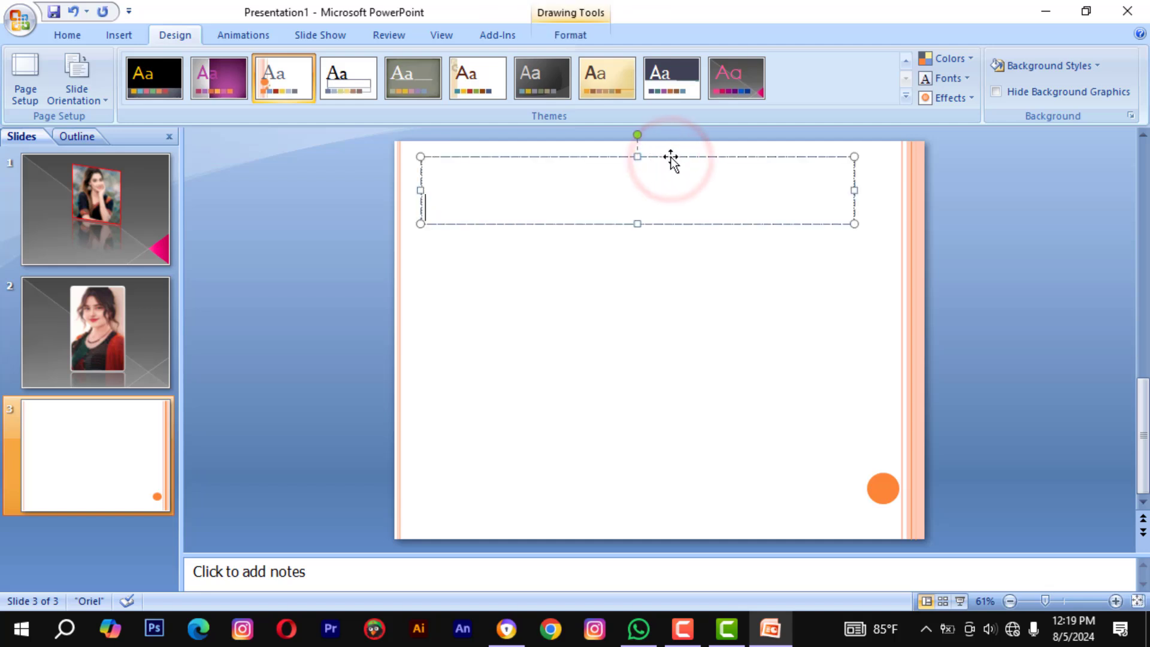
pyautogui.click(671, 157)
pyautogui.press('Delete')
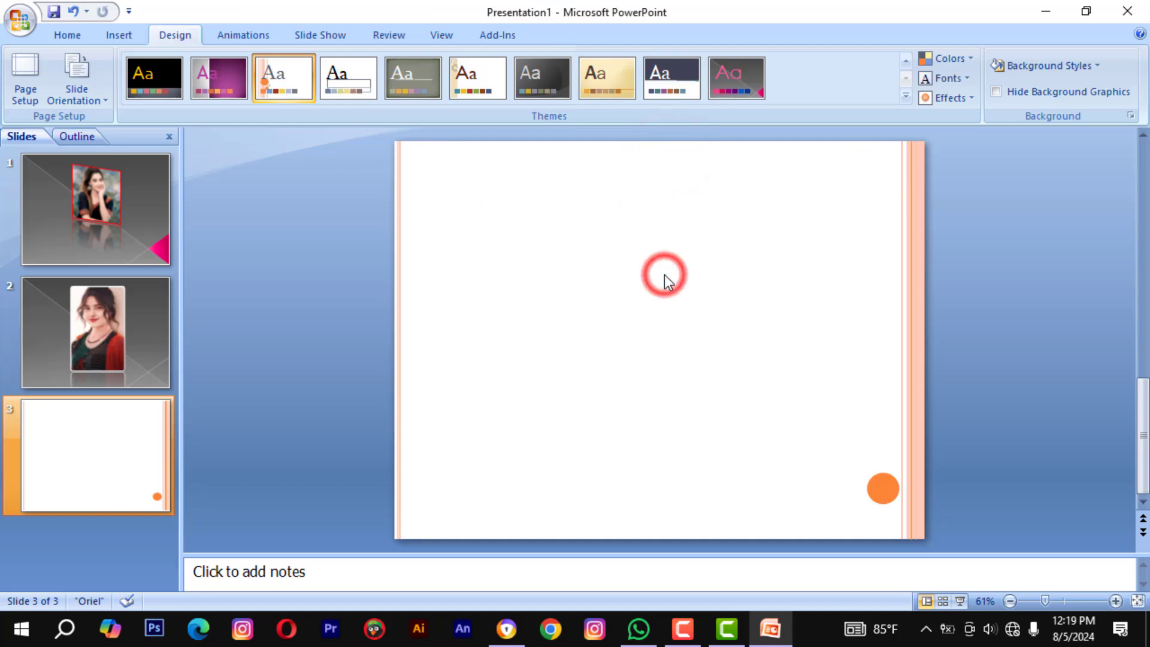
pyautogui.click(109, 38)
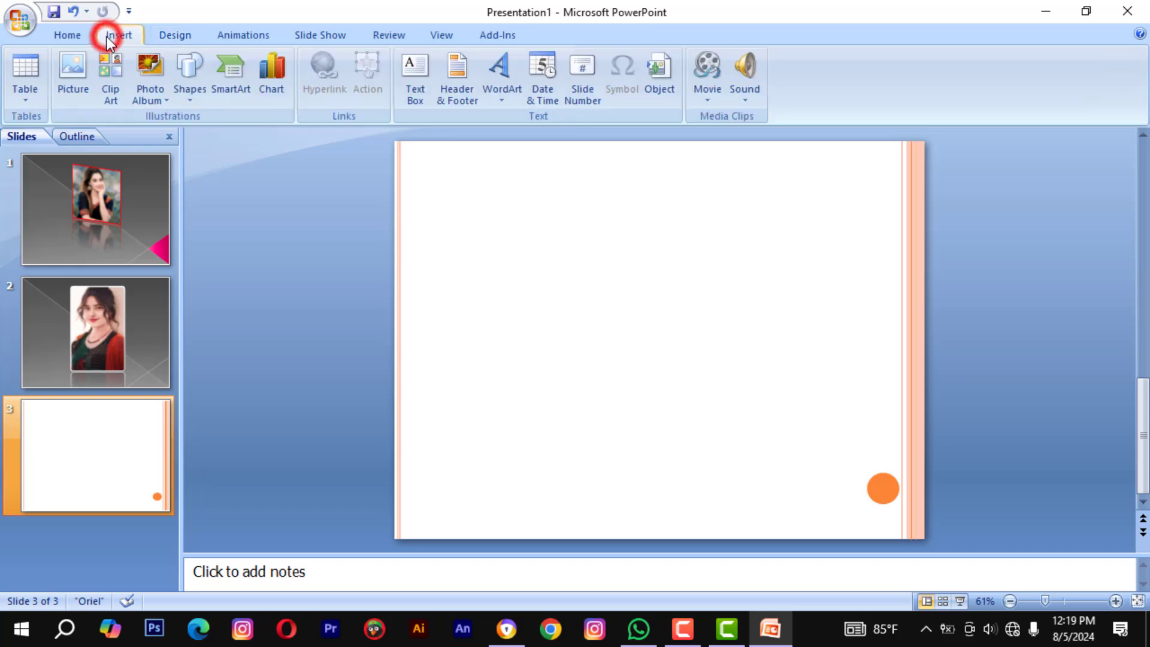
pyautogui.click(76, 81)
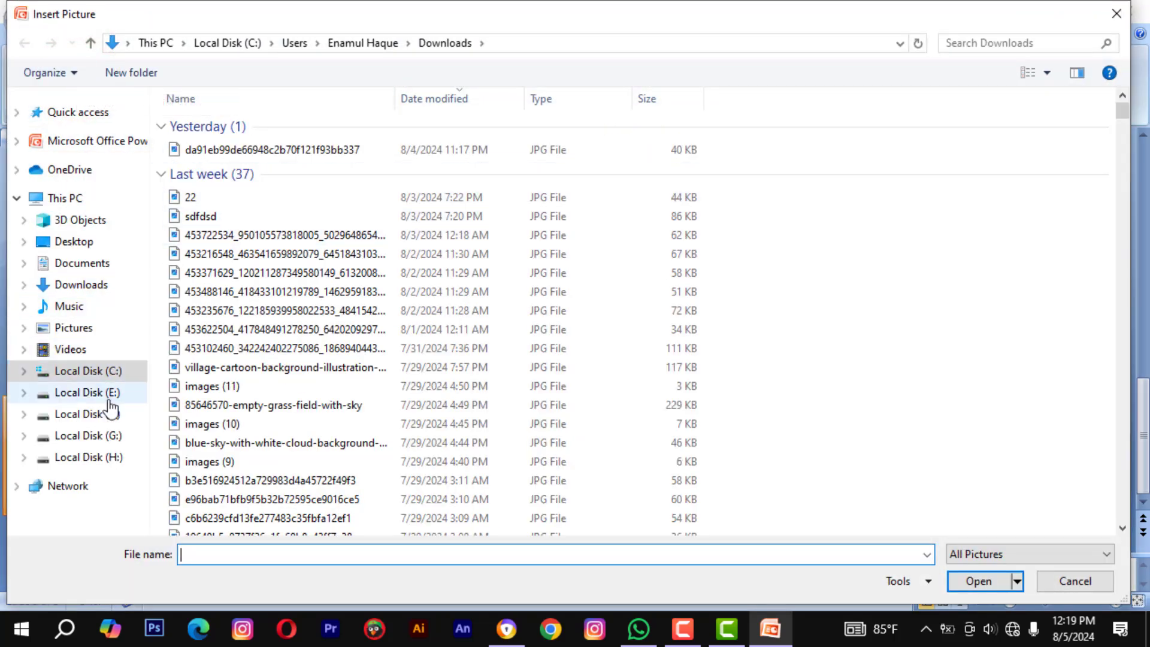
pyautogui.click(90, 291)
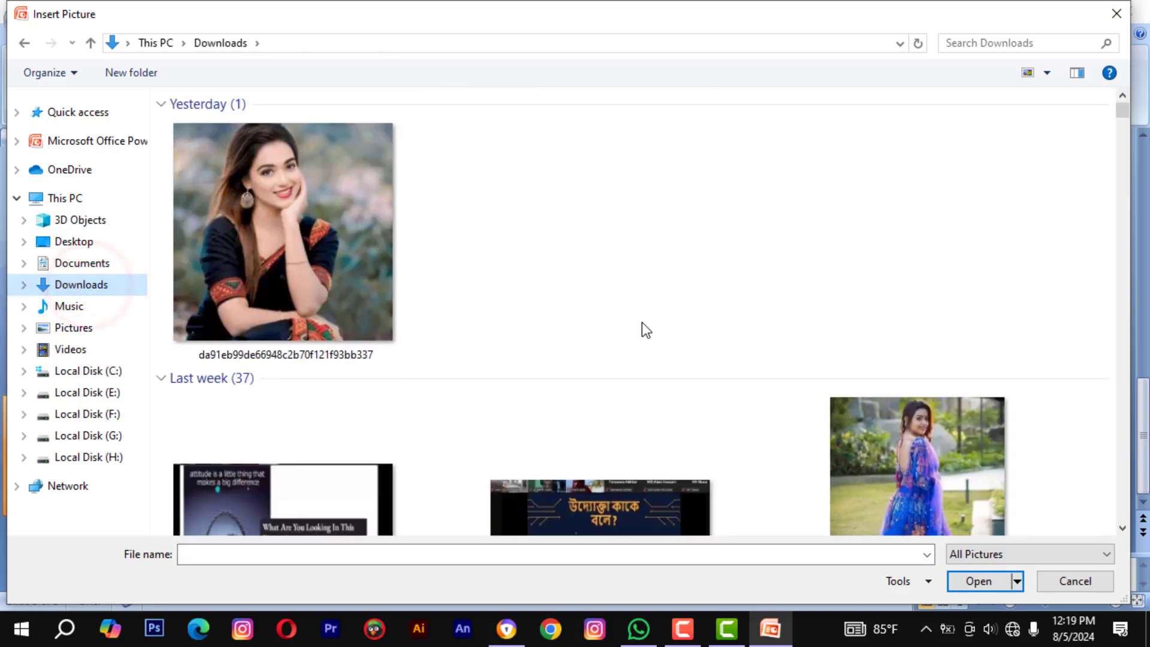
pyautogui.scroll(-5, 556, 272)
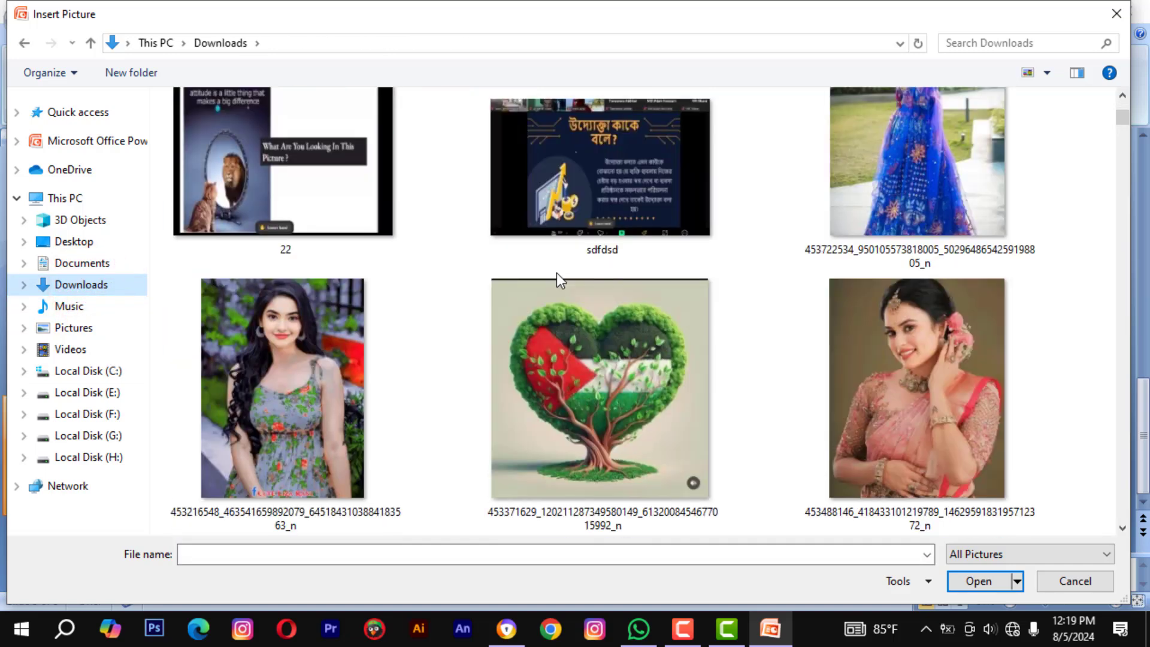
pyautogui.scroll(-3, 556, 272)
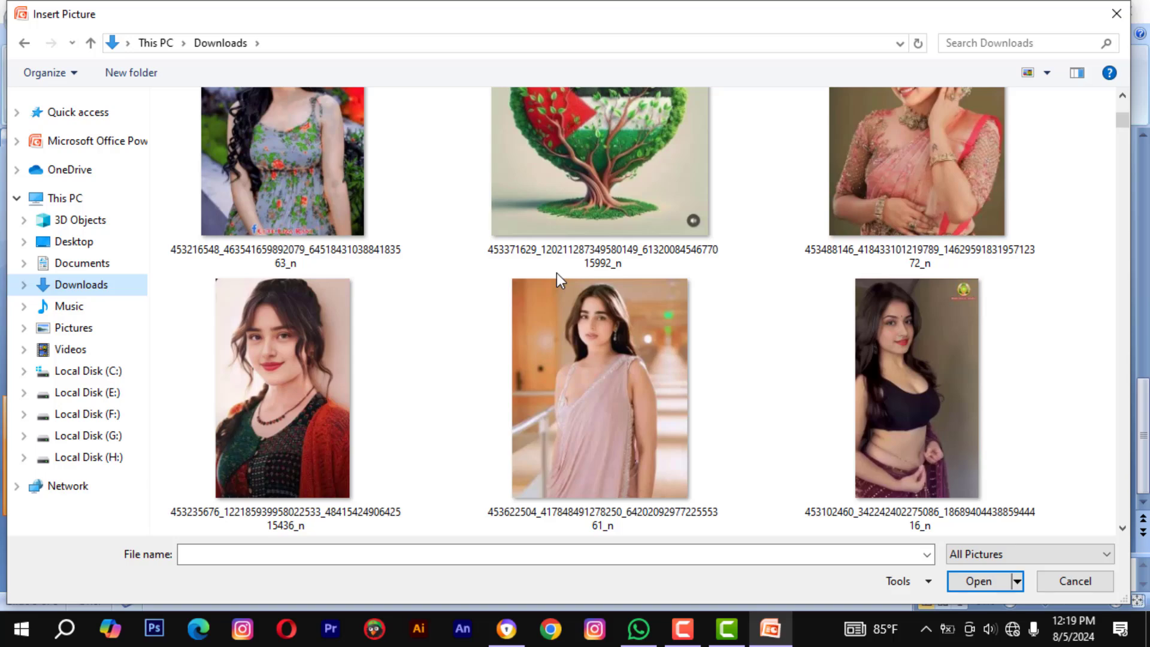
pyautogui.scroll(-3, 556, 272)
pyautogui.scroll(-6, 556, 272)
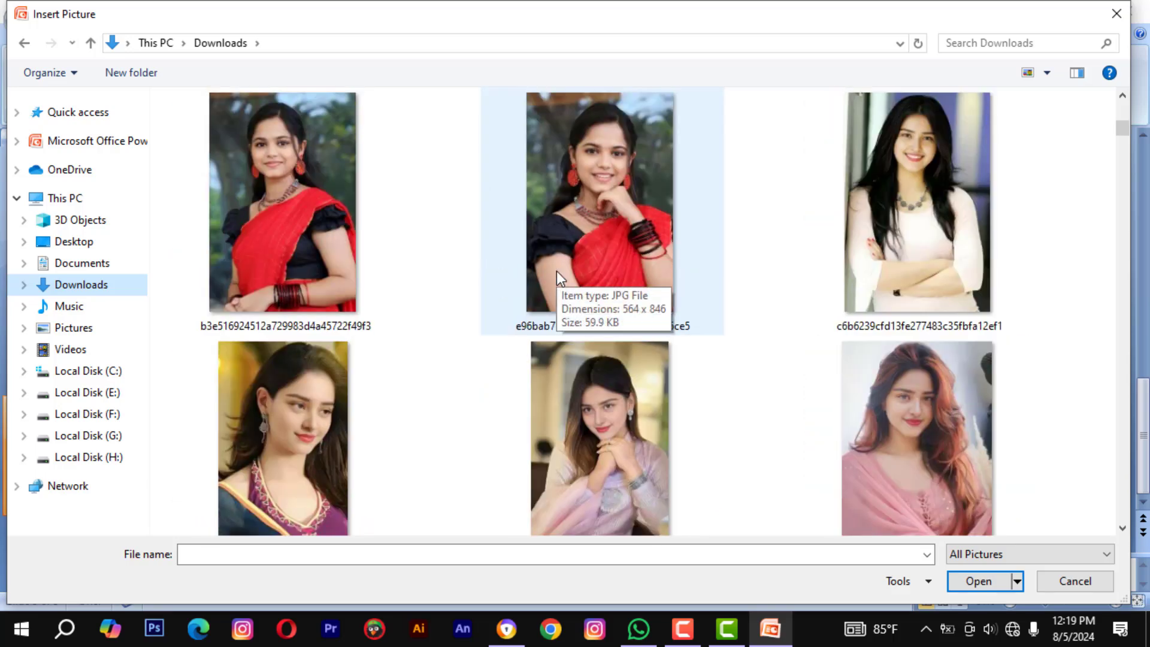
pyautogui.scroll(-1, 556, 271)
pyautogui.scroll(-5, 556, 271)
pyautogui.scroll(1, 556, 271)
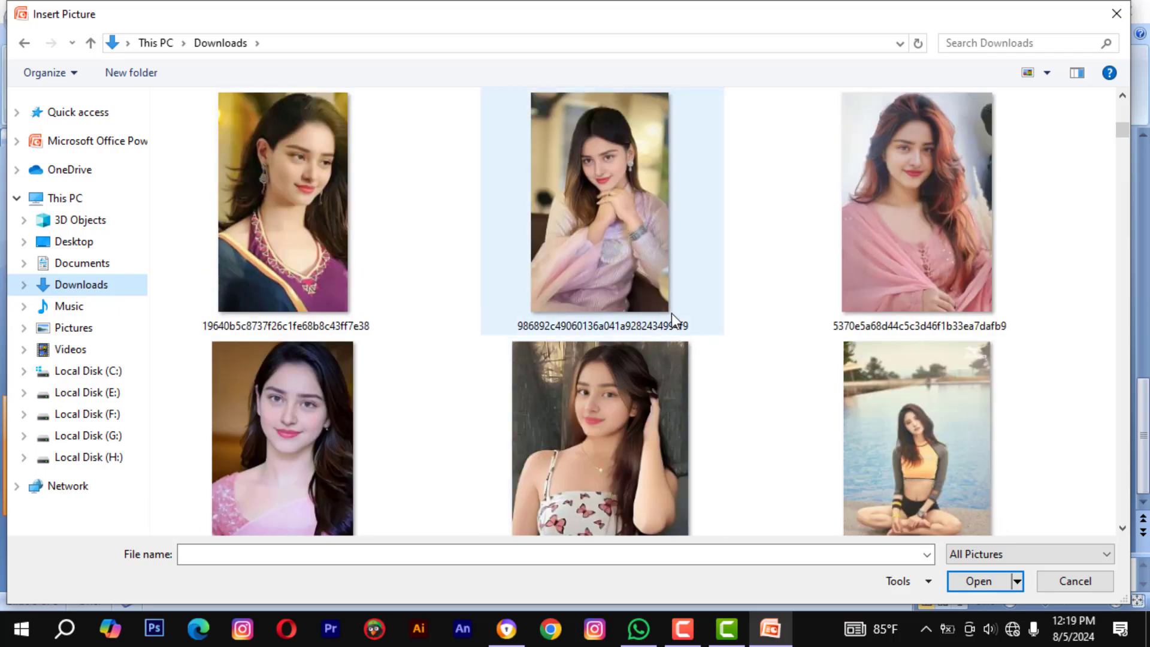
pyautogui.click(621, 240)
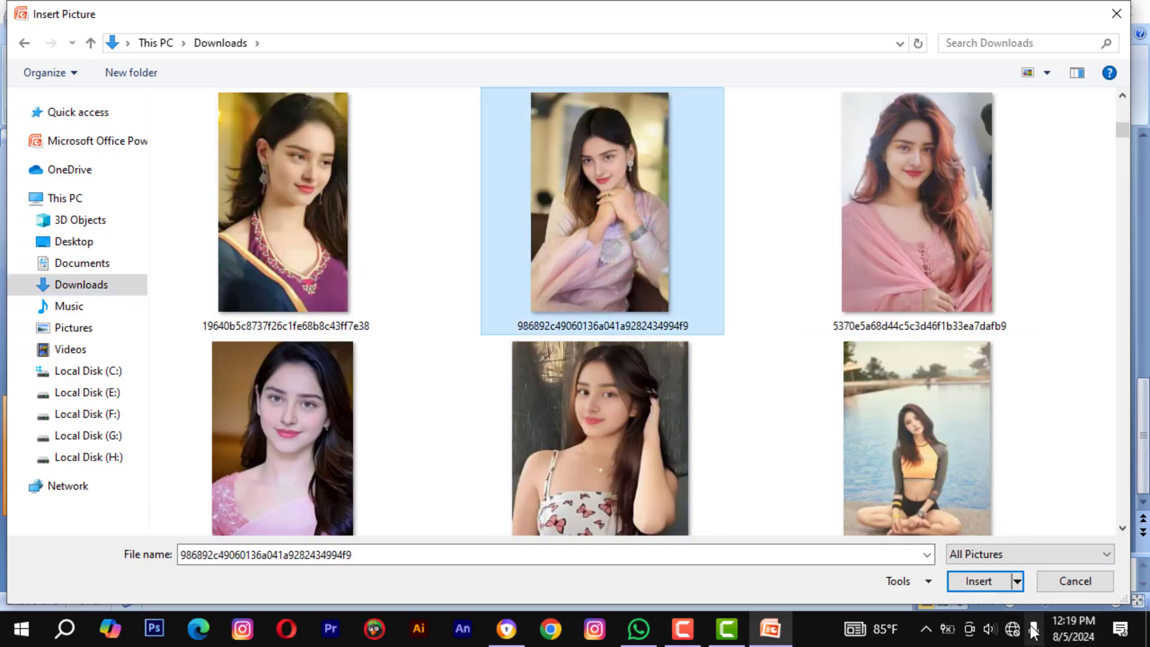
pyautogui.click(983, 583)
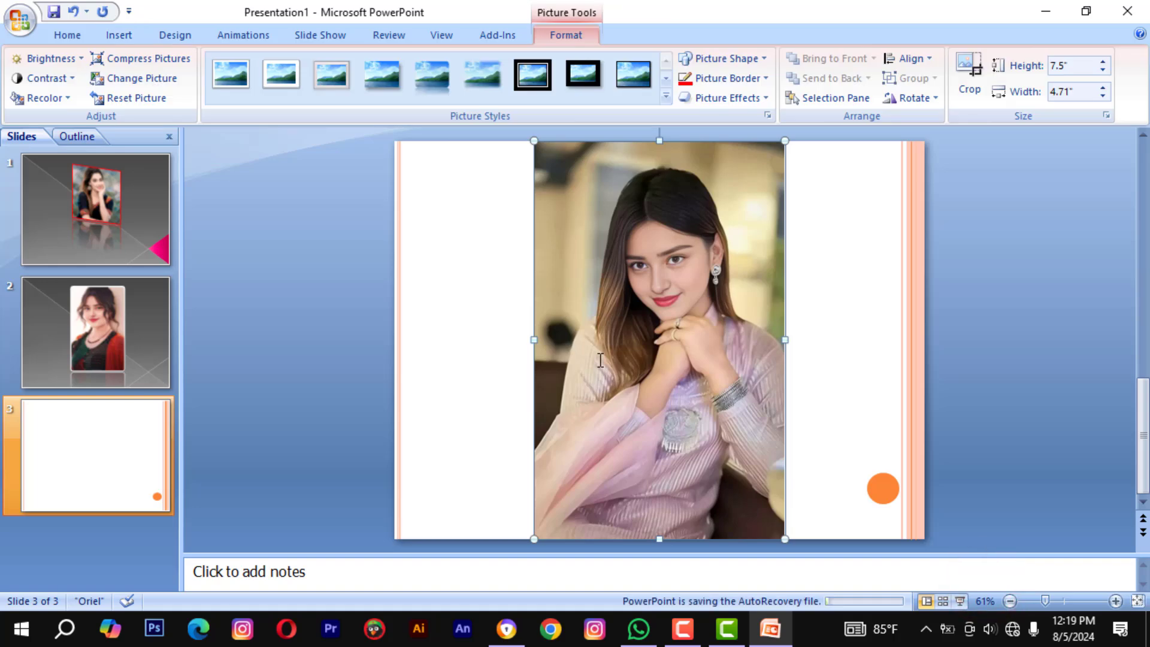
# Shrink the slide 3 picture to about 5.5" high by 3.46" wide and move it near the slide's centre.
pyautogui.moveTo(787, 539); pyautogui.dragTo(718, 433)
pyautogui.moveTo(656, 272); pyautogui.dragTo(672, 321)
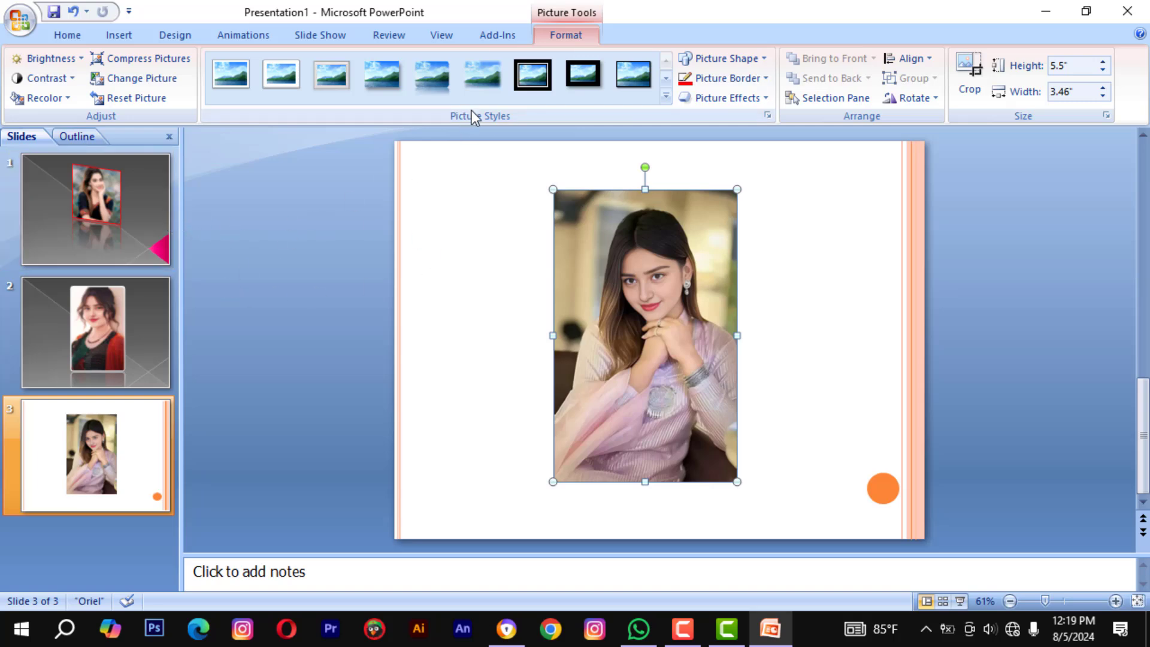
pyautogui.moveTo(686, 312); pyautogui.dragTo(682, 308)
pyautogui.click(667, 288)
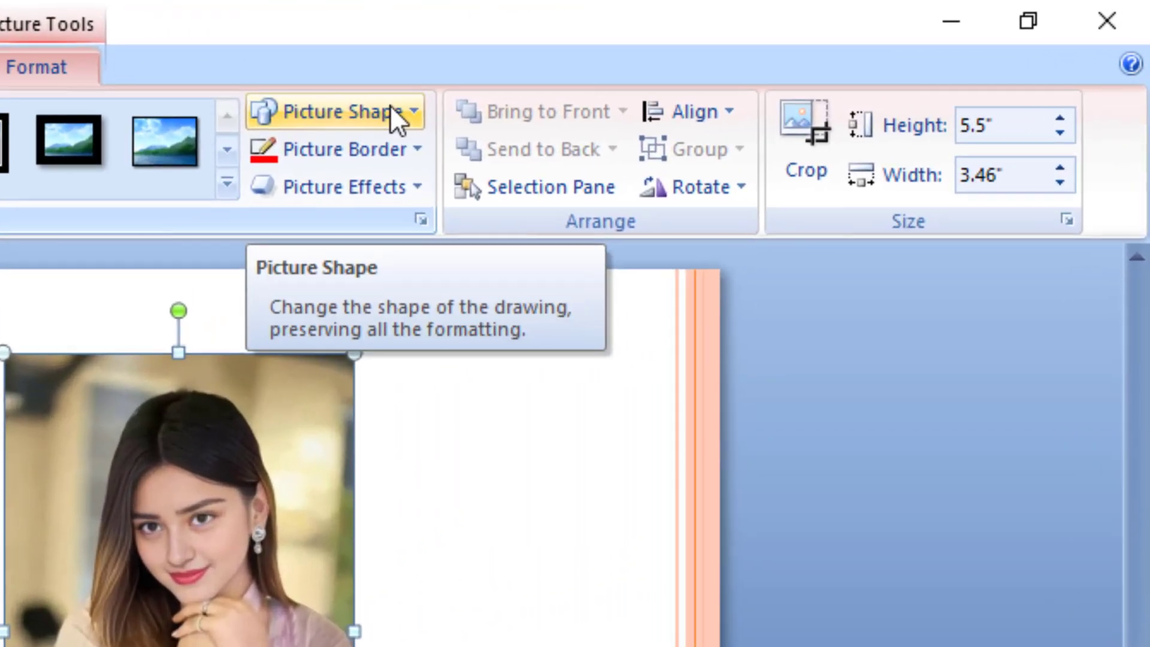
# Change the slide 3 picture's shape to the basic plaque shape with concave corners.
pyautogui.click(222, 492)
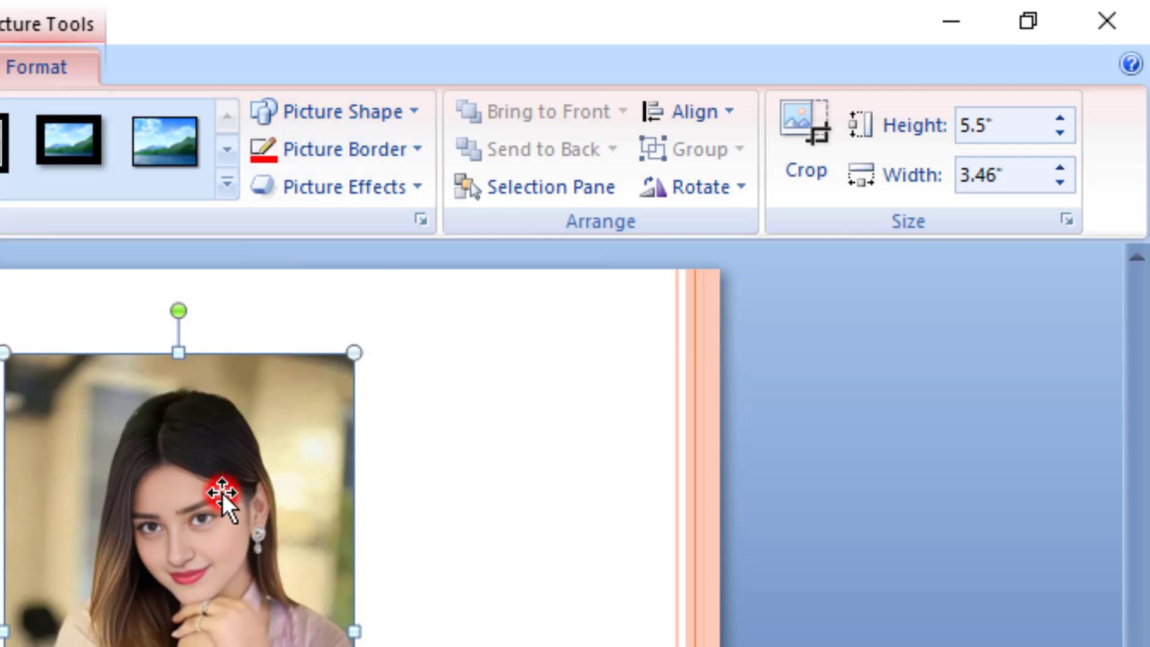
pyautogui.click(413, 112)
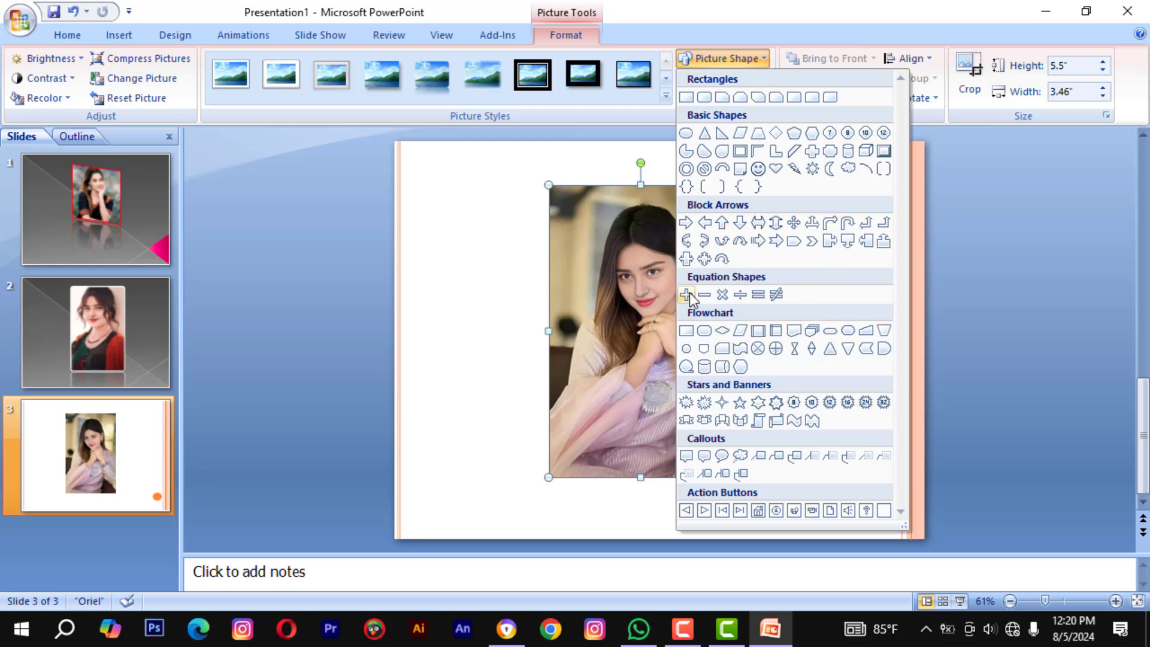
pyautogui.click(829, 155)
pyautogui.click(819, 225)
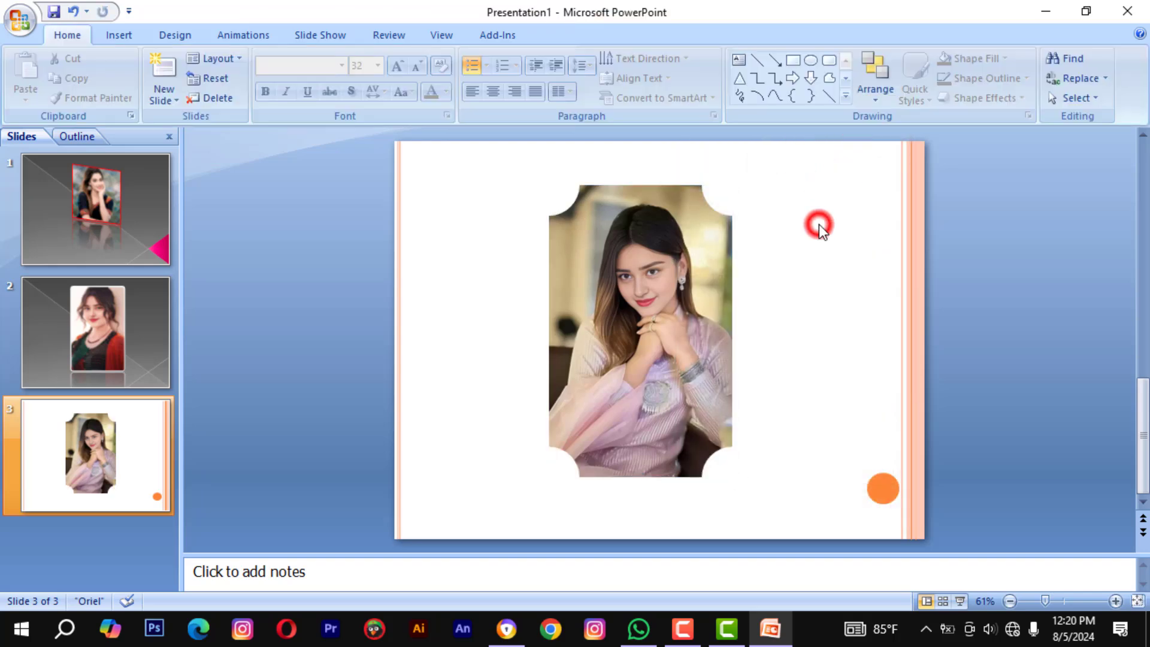
# Change the picture's shape to the D-shaped flowchart delay shape and move the picture slightly left.
pyautogui.click(668, 314)
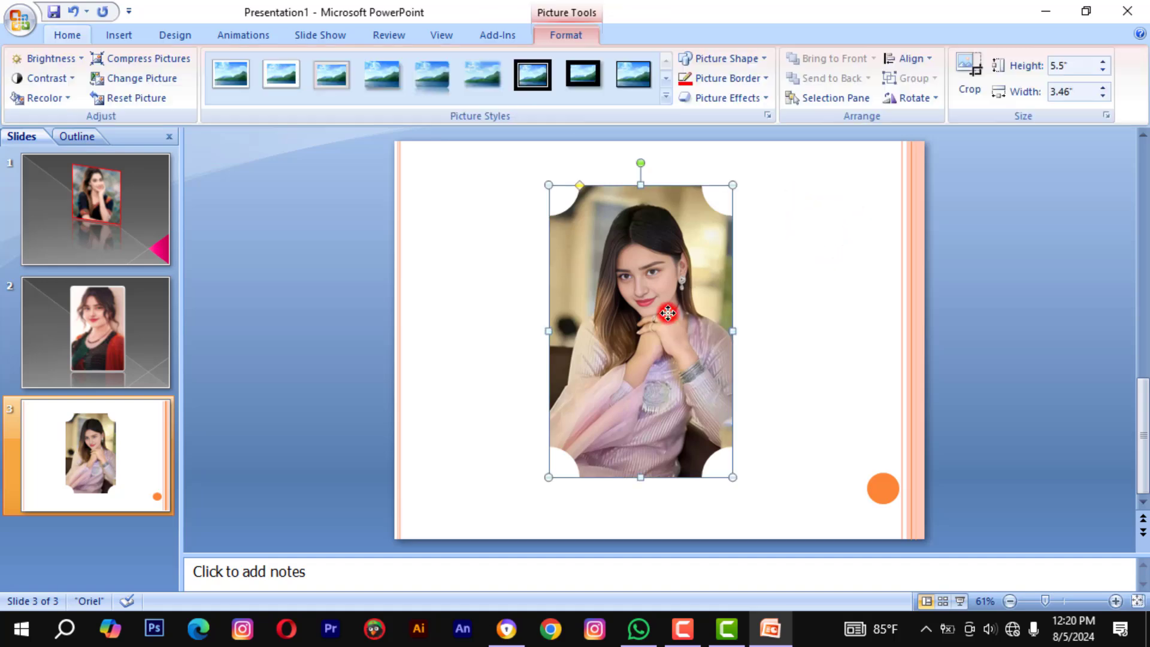
pyautogui.click(763, 57)
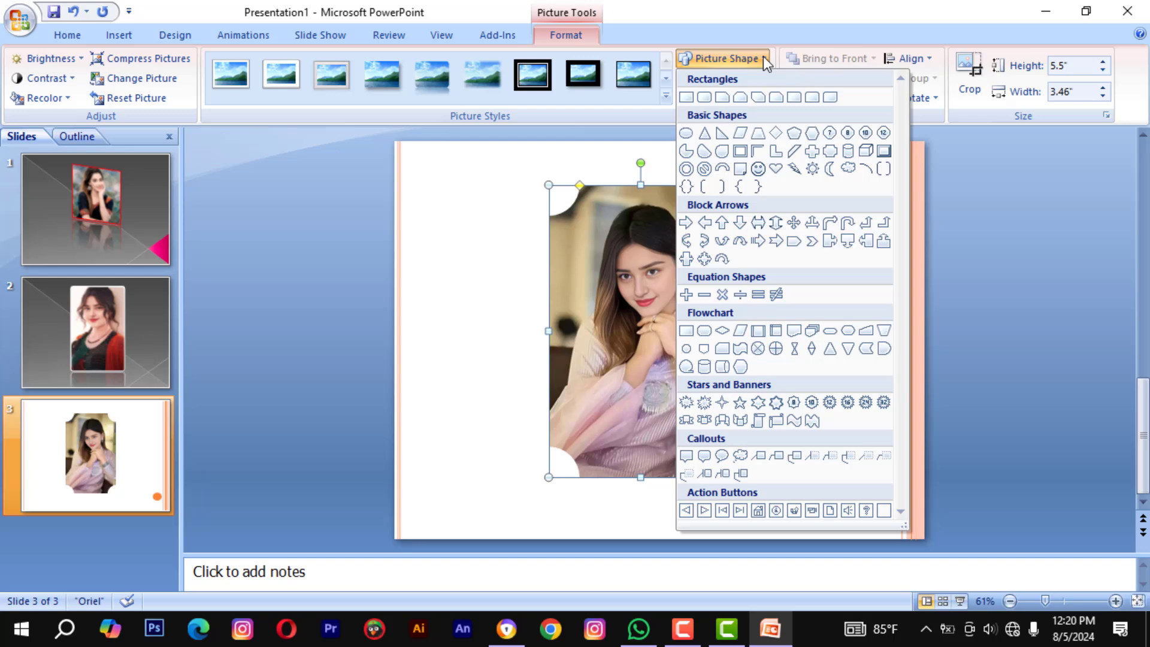
pyautogui.click(882, 350)
pyautogui.click(807, 301)
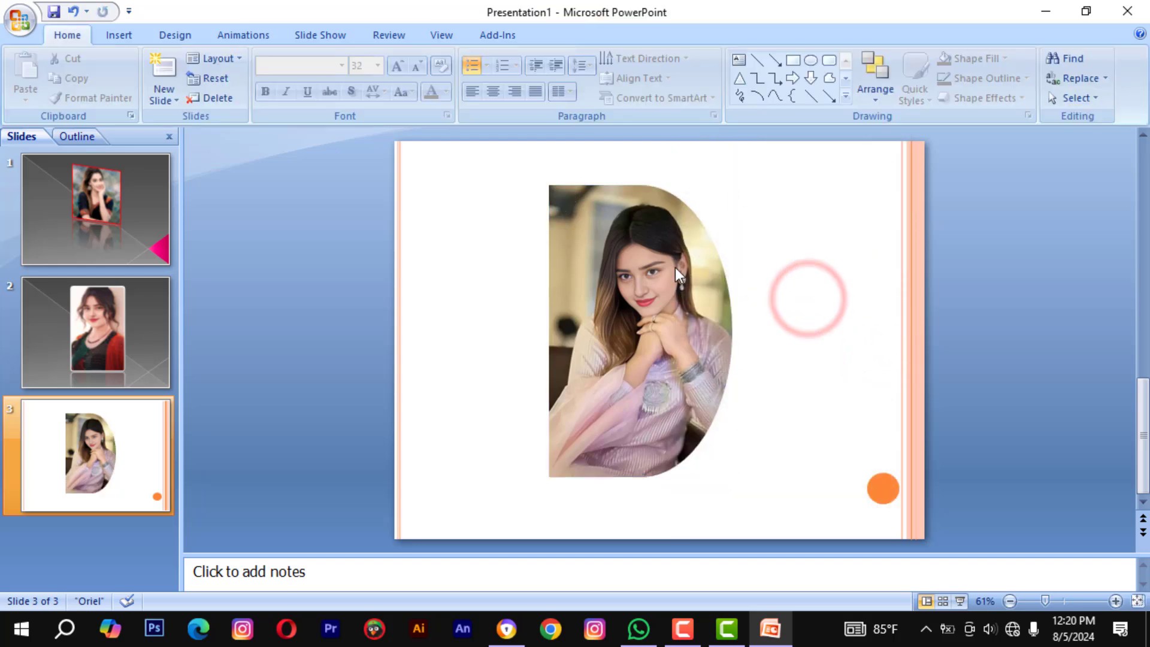
pyautogui.moveTo(694, 341); pyautogui.dragTo(680, 337)
pyautogui.click(787, 334)
# Change the slide 3 picture's shape to the basic heart shape.
pyautogui.click(612, 359)
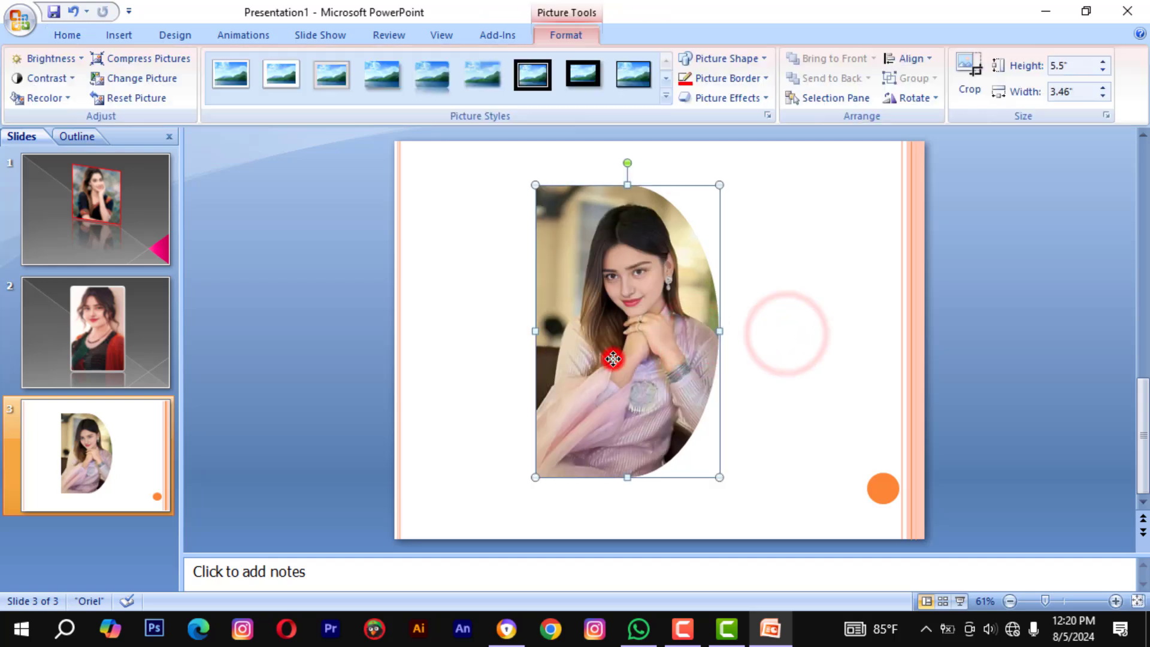
pyautogui.click(764, 59)
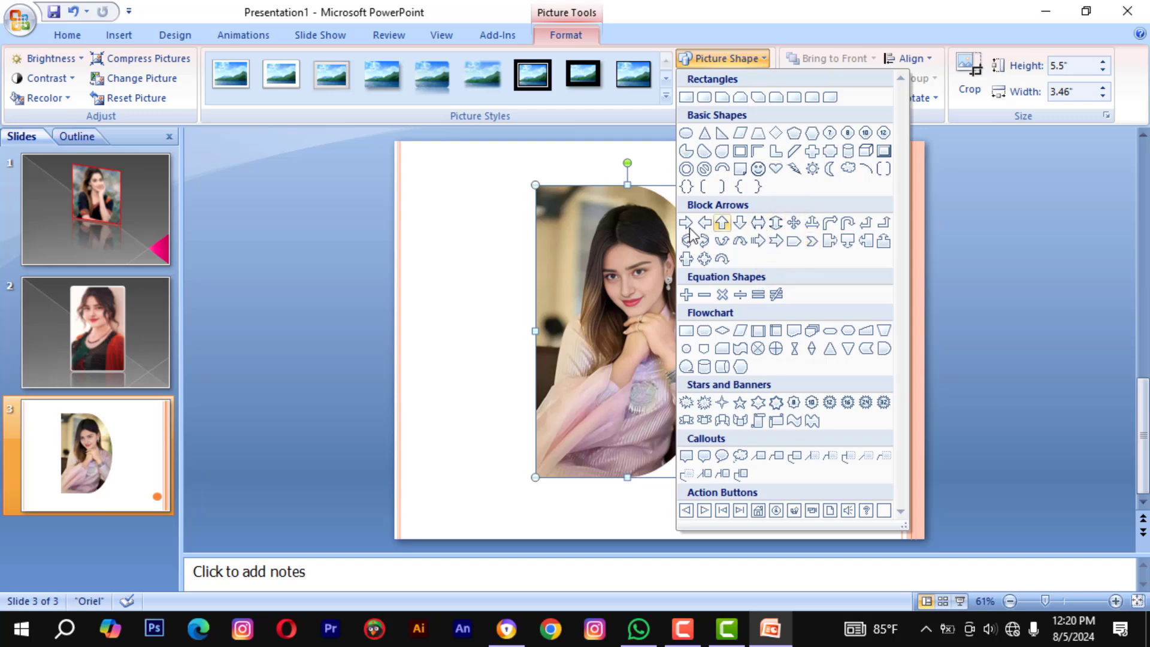
pyautogui.click(776, 169)
pyautogui.click(763, 264)
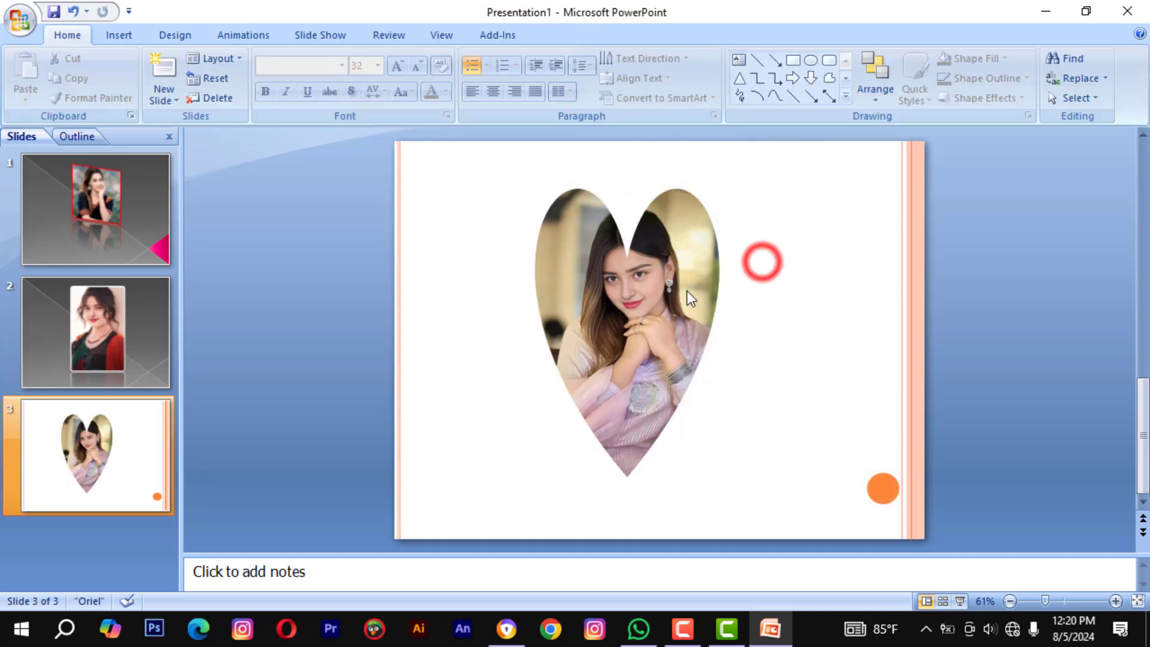
# Enlarge the heart-shaped picture on slide 3 to about 5.97" high by 3.75" wide.
pyautogui.click(688, 290)
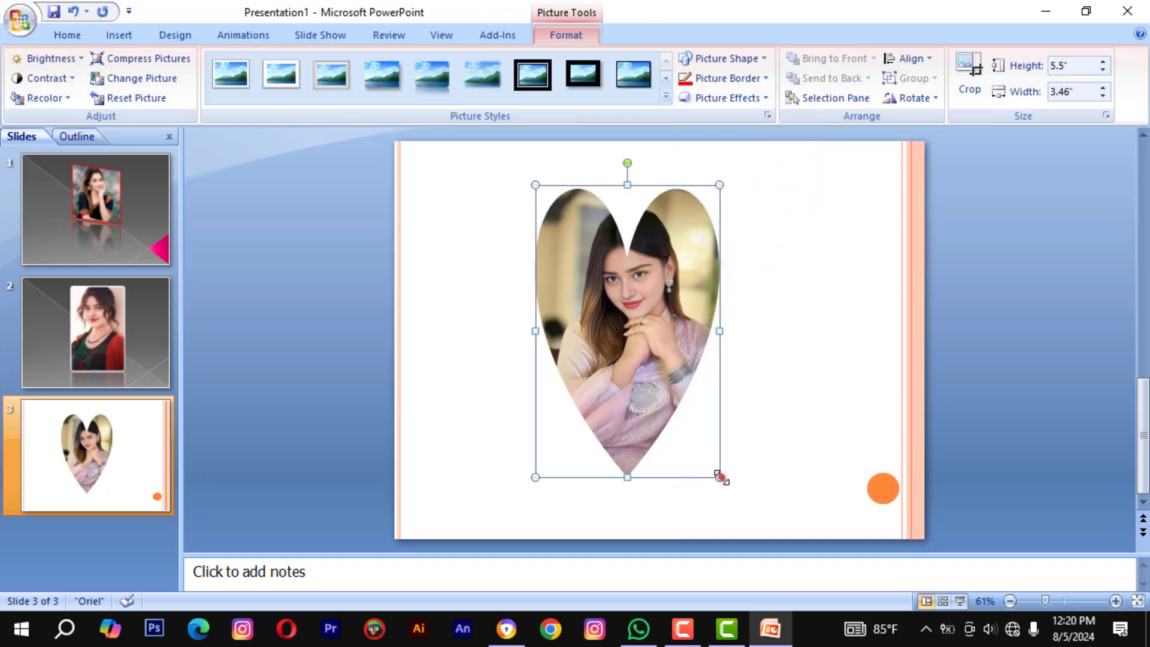
pyautogui.moveTo(721, 478); pyautogui.dragTo(735, 396)
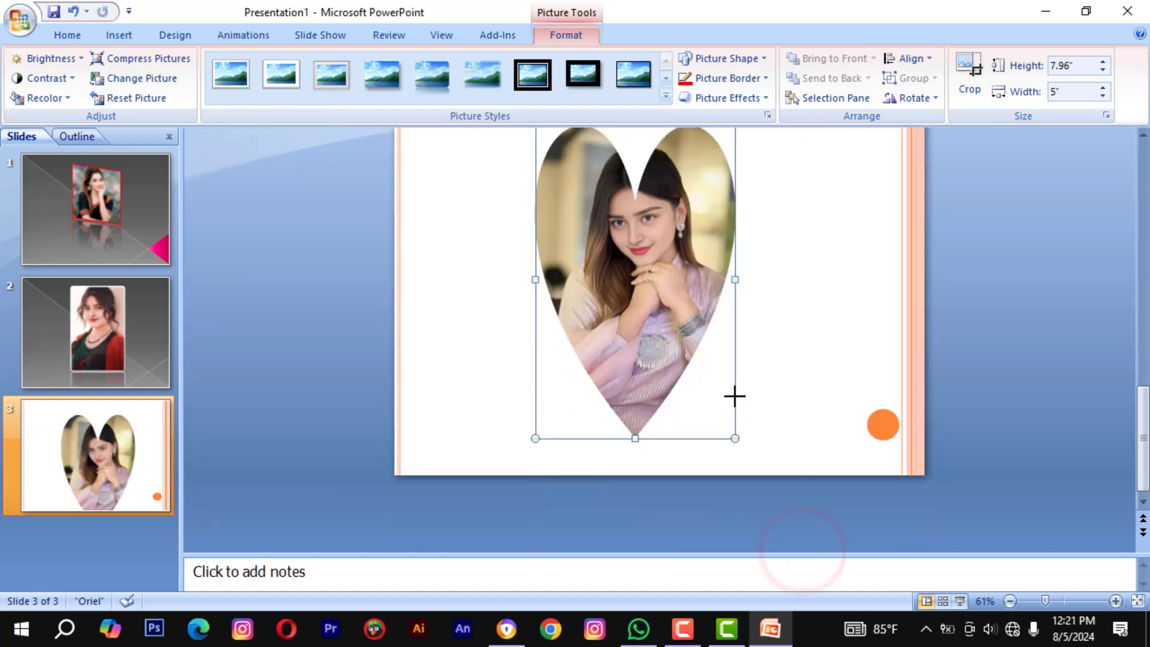
pyautogui.scroll(3, 720, 332)
pyautogui.click(815, 311)
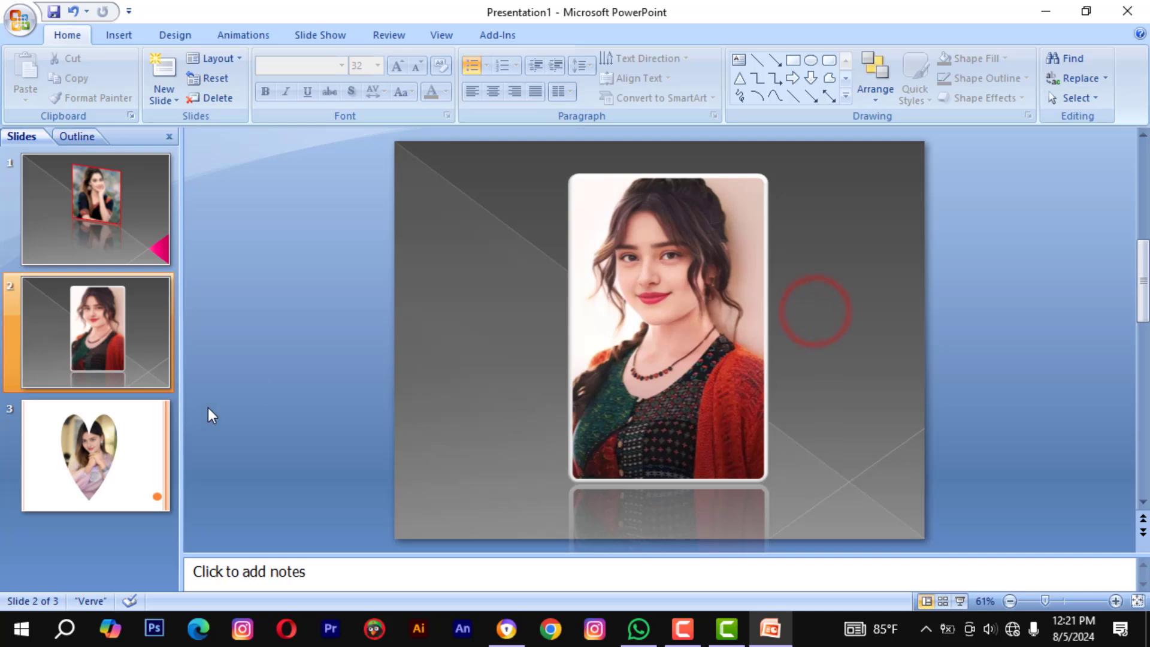
pyautogui.click(114, 461)
# Change the heart-shaped picture on slide 3 to the D-shaped flowchart delay shape.
pyautogui.click(581, 332)
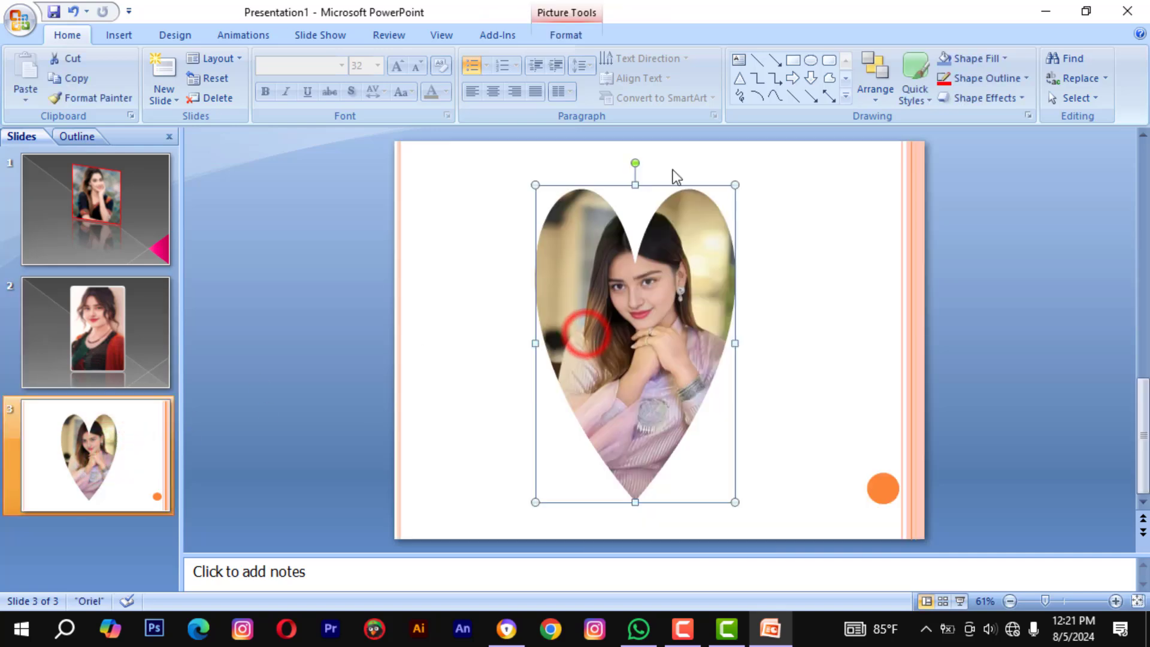
pyautogui.click(631, 266)
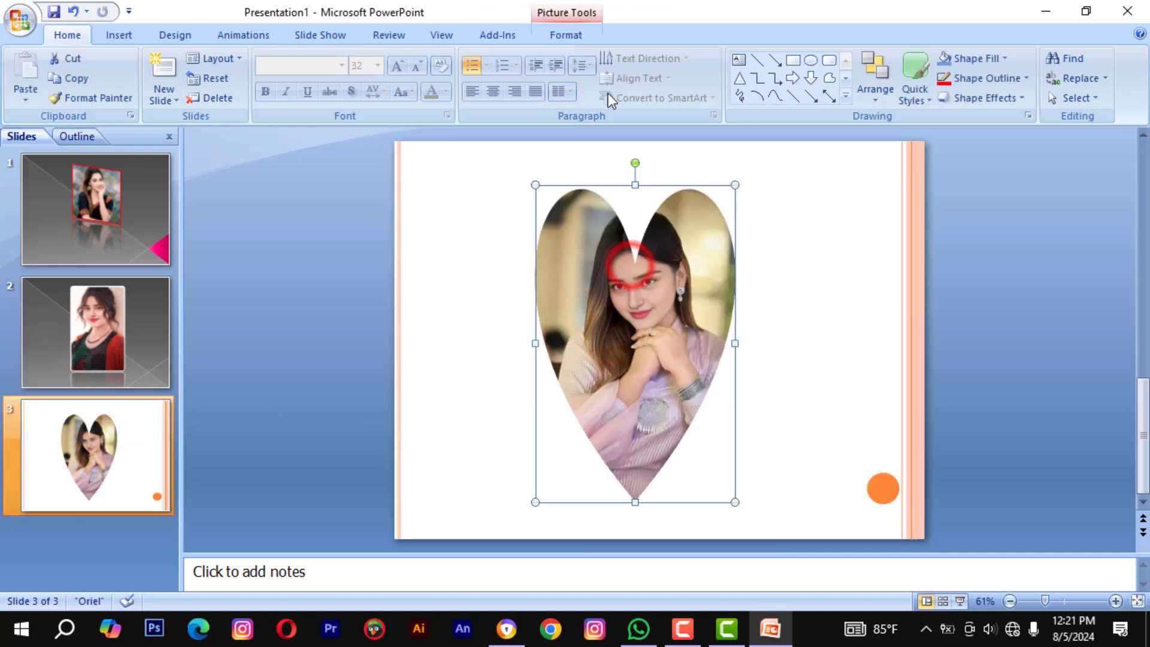
pyautogui.click(577, 37)
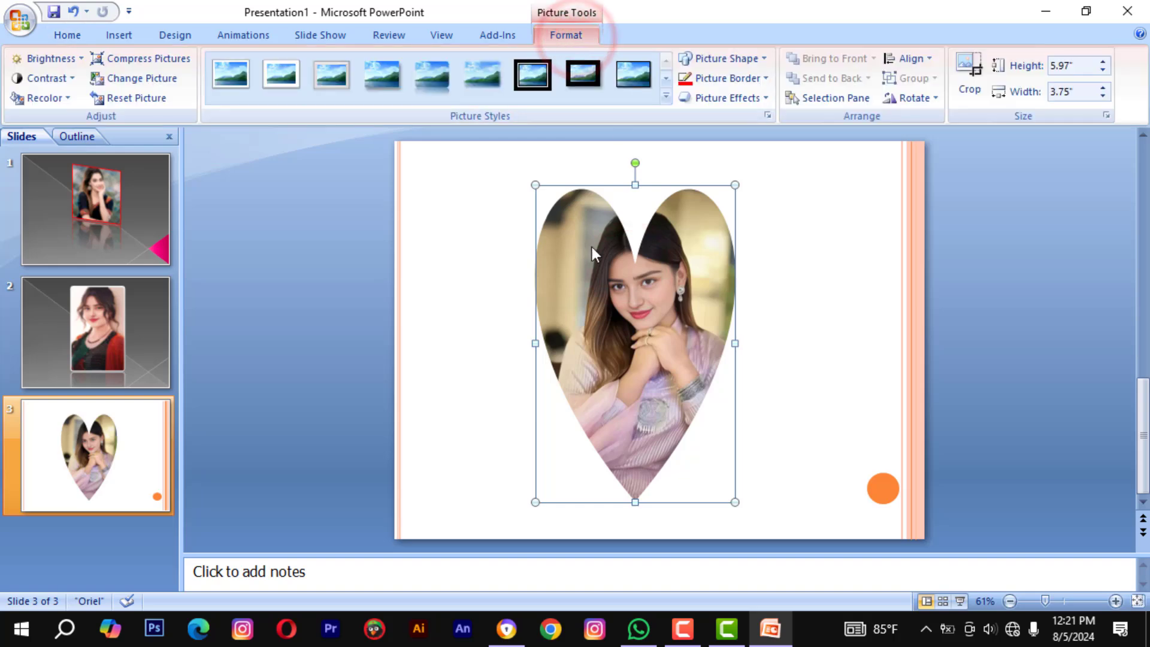
pyautogui.click(763, 60)
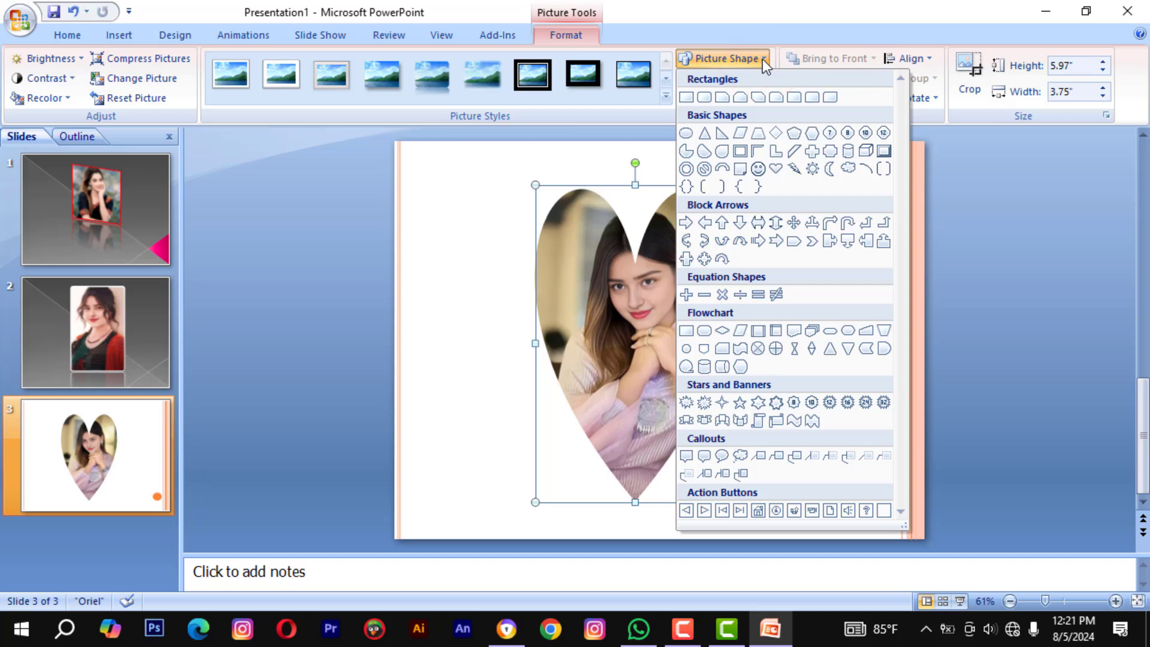
pyautogui.click(884, 349)
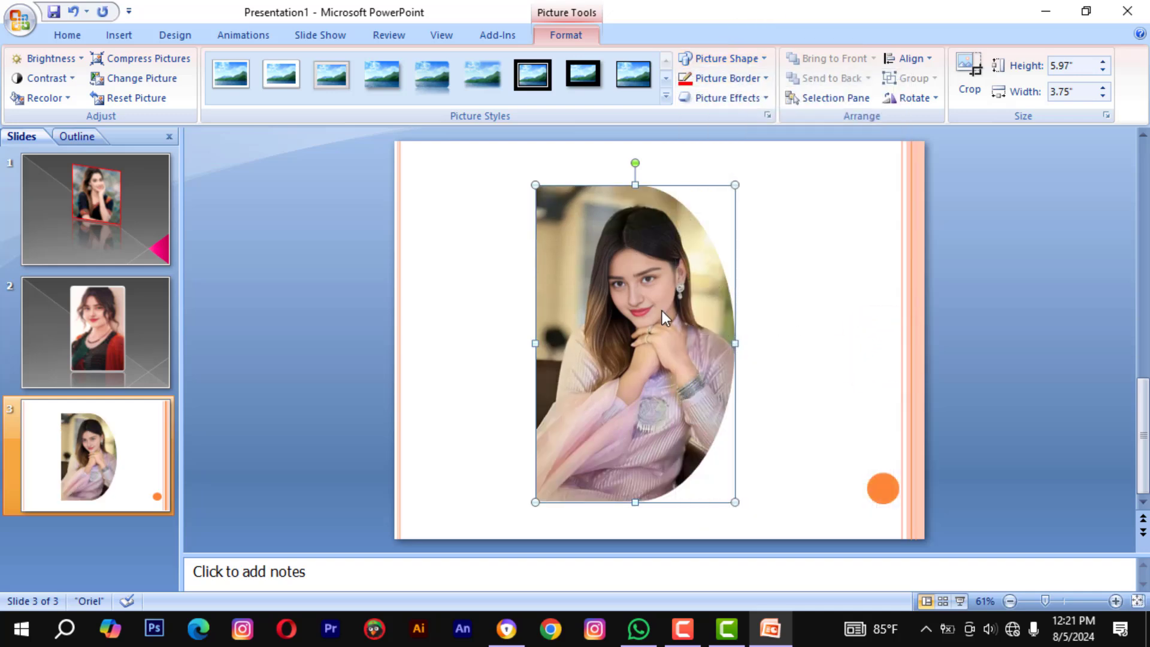
# Give the D-shaped picture on slide 3 a 4½ pt red border.
pyautogui.click(663, 310)
pyautogui.click(765, 78)
pyautogui.moveTo(728, 275)
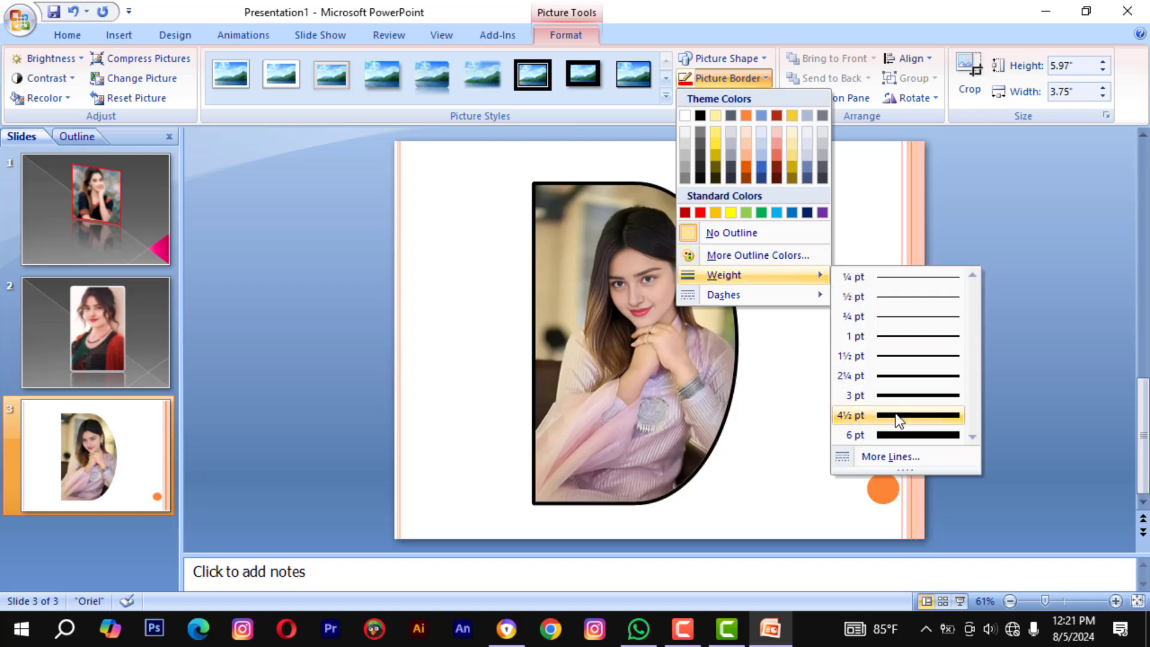
pyautogui.click(897, 415)
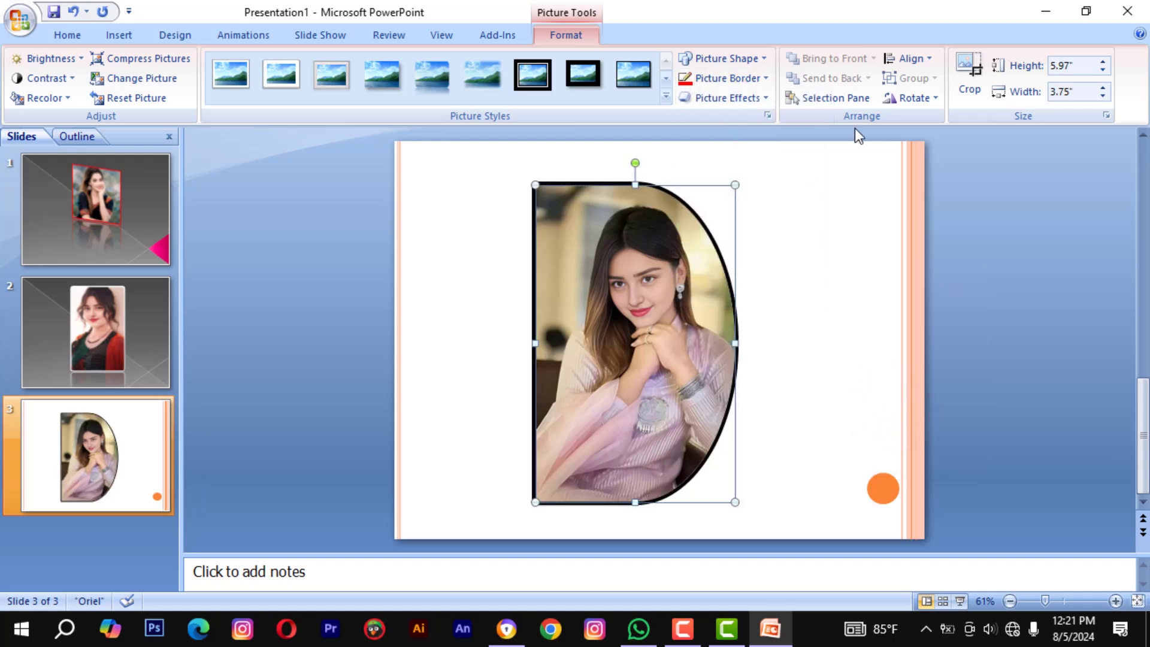
pyautogui.click(690, 81)
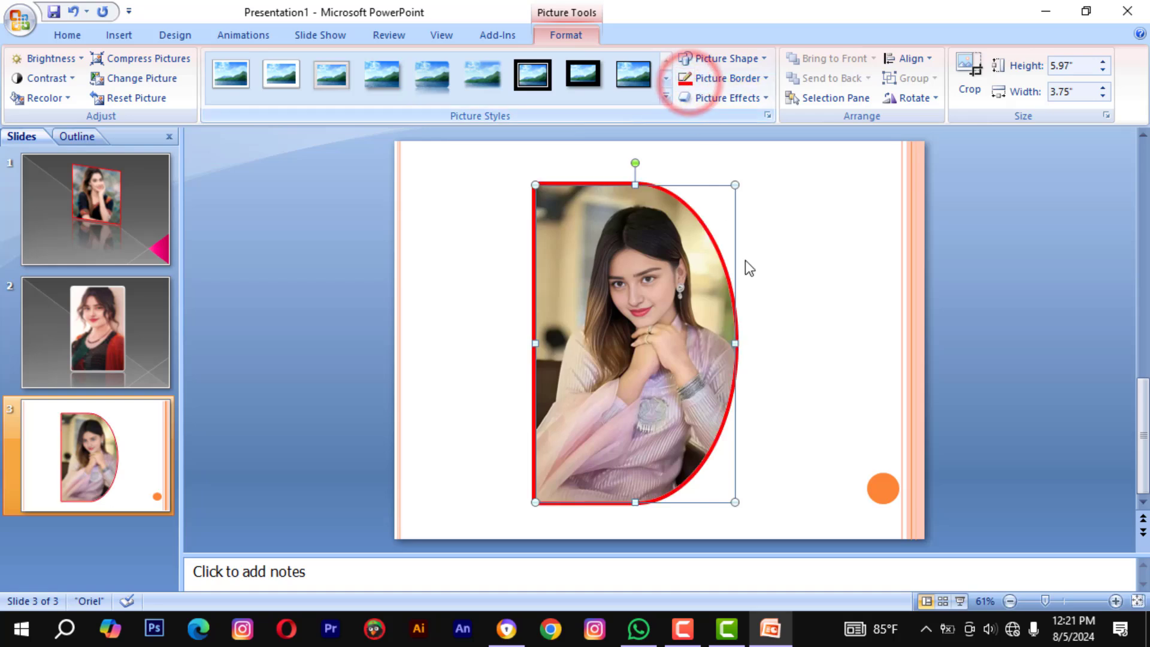
pyautogui.click(755, 282)
pyautogui.click(667, 329)
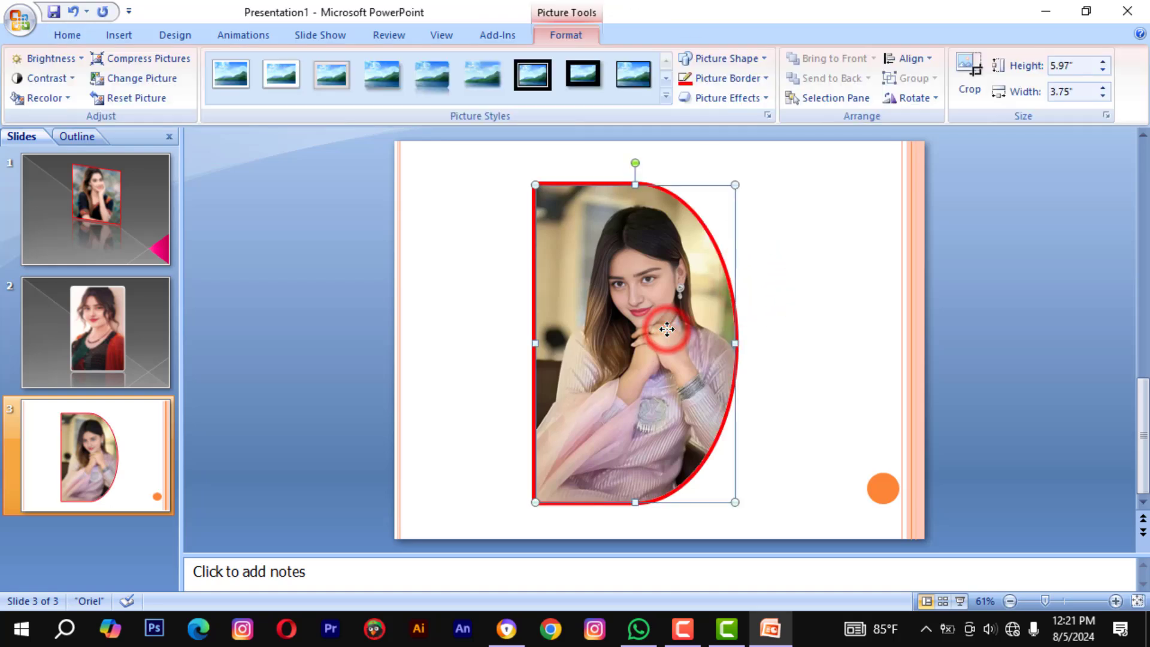
pyautogui.click(753, 318)
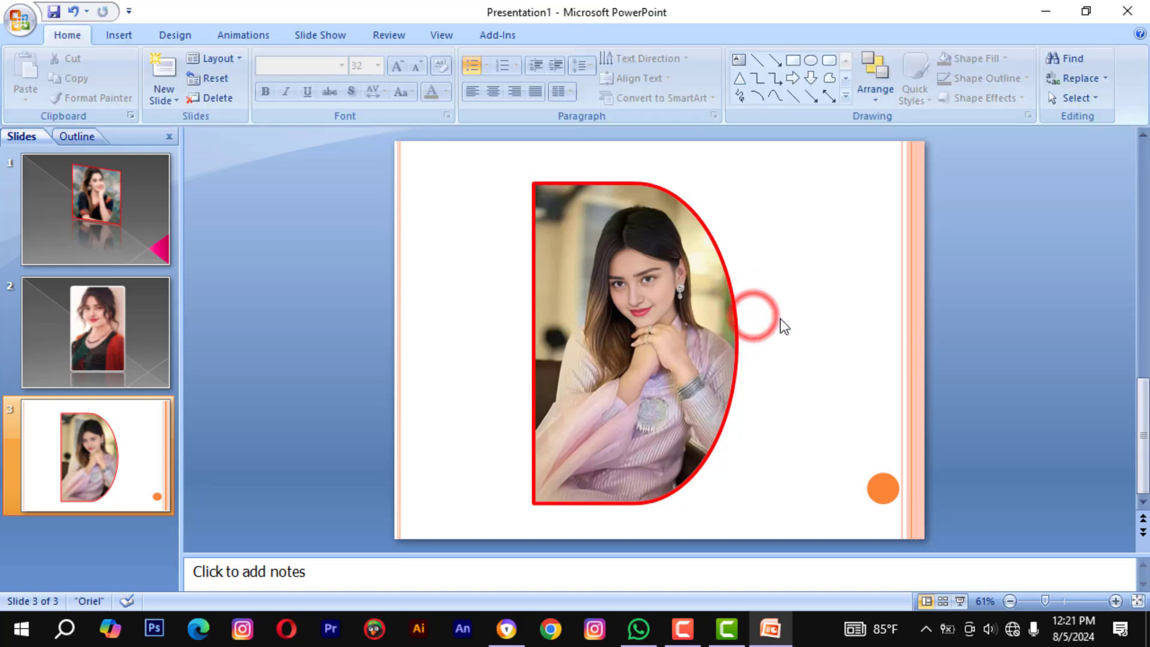
# Give slide 3 a solid yellow background fill after trying Red, Accent 2.
pyautogui.click(183, 31)
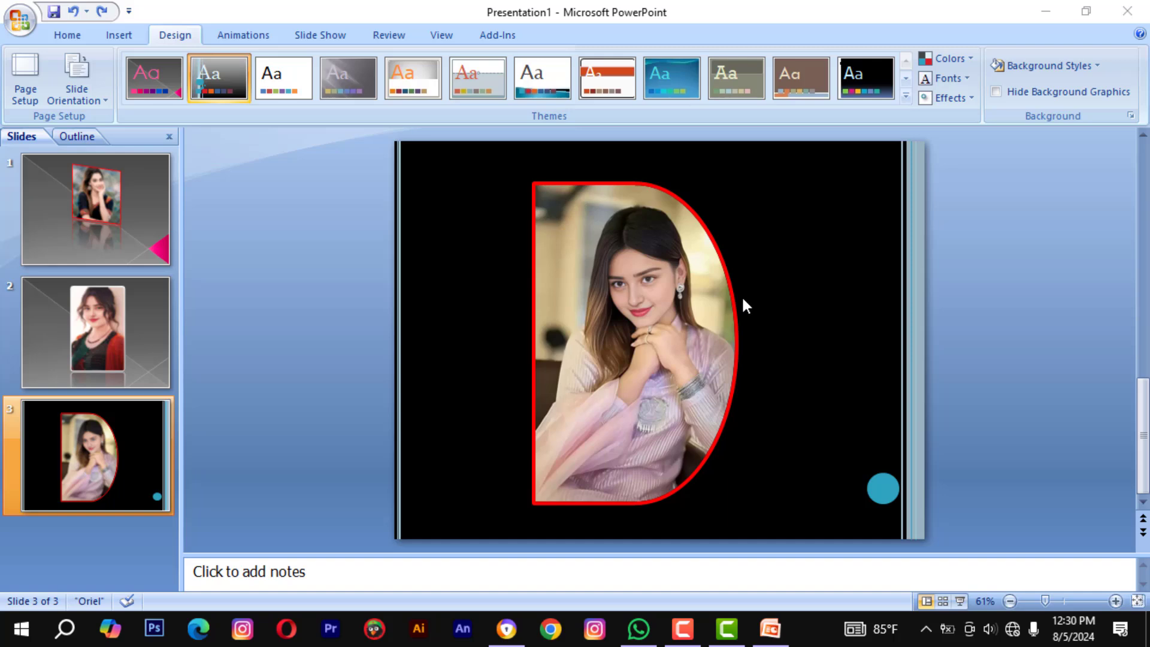
pyautogui.click(814, 252)
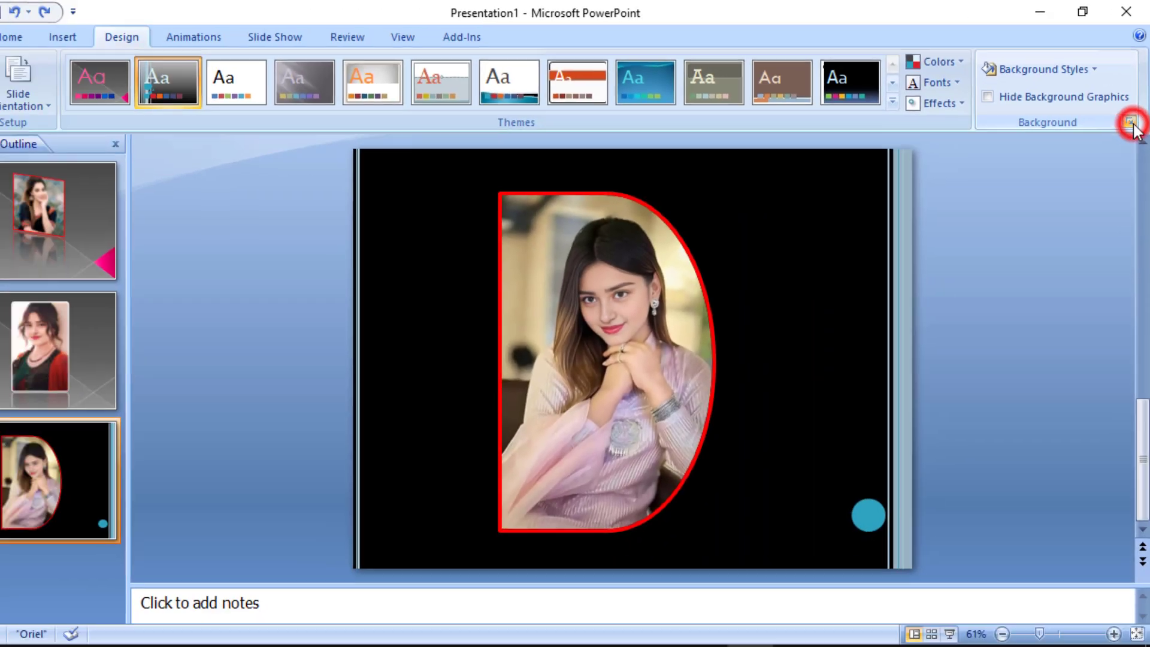
pyautogui.click(1110, 246)
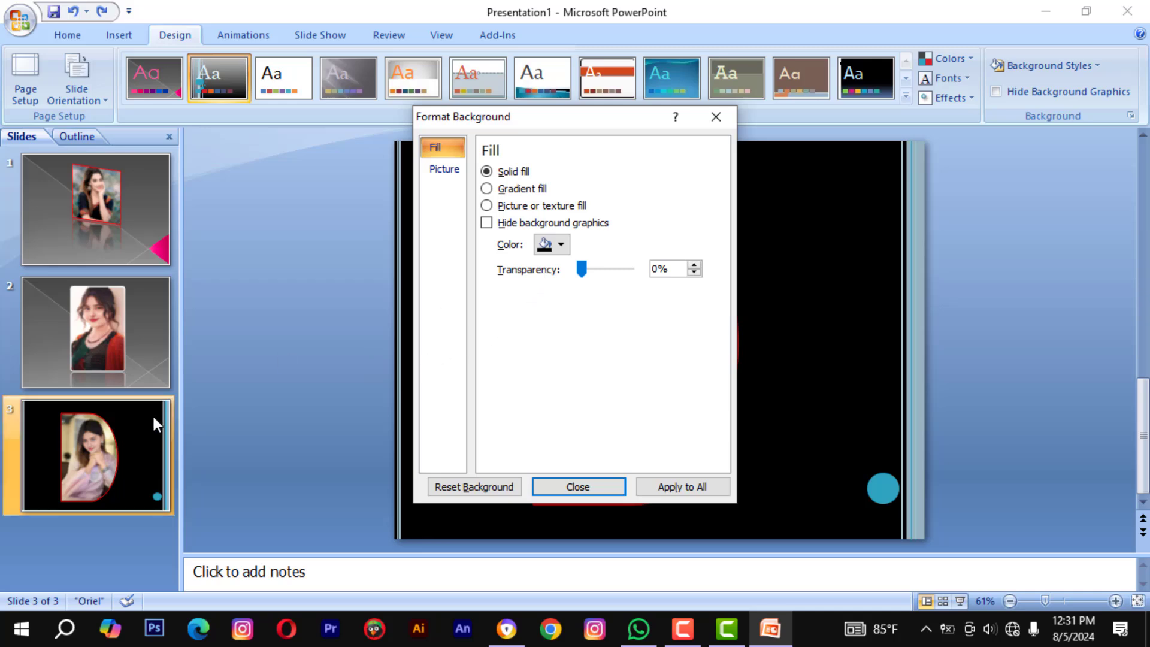
pyautogui.click(563, 247)
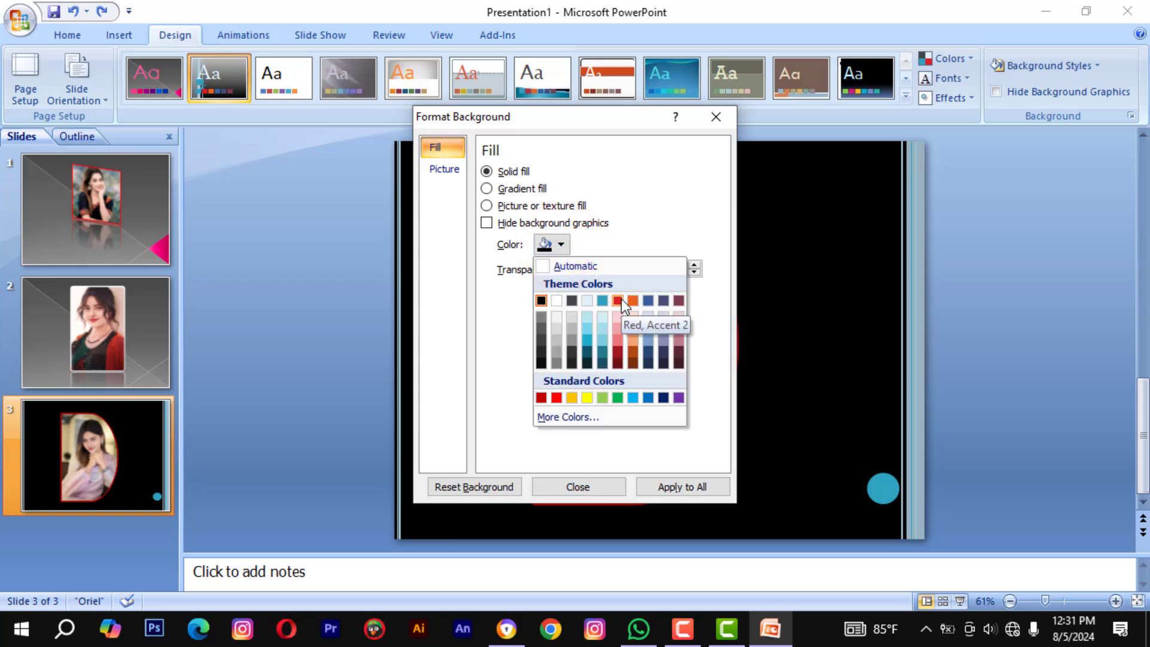
pyautogui.click(621, 301)
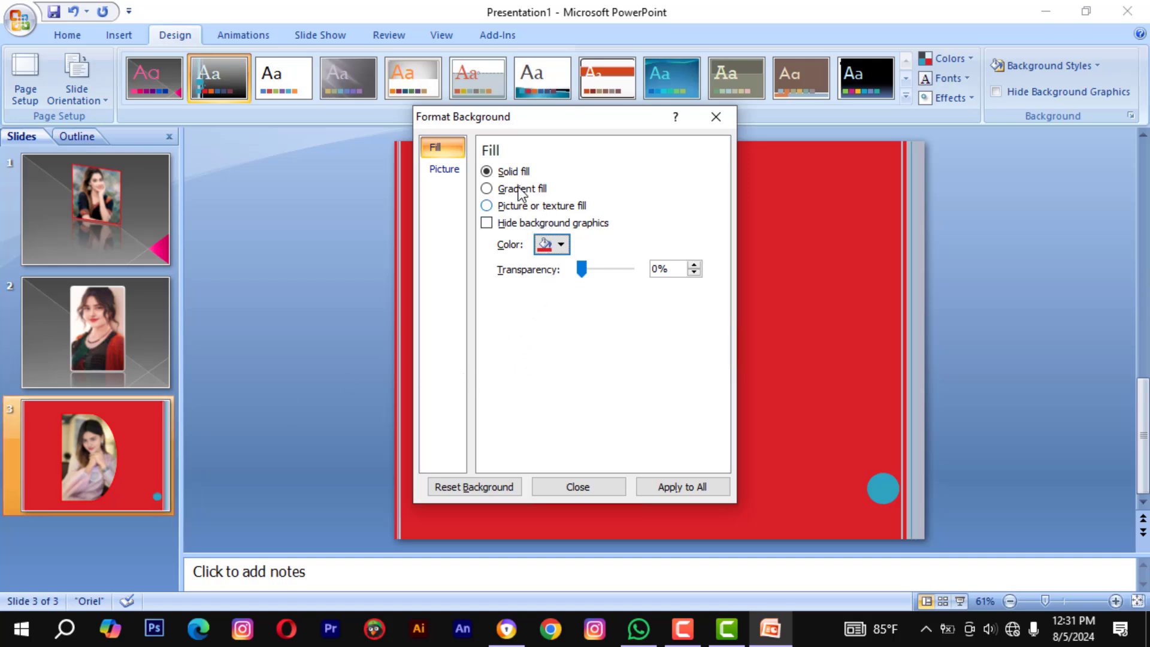
pyautogui.click(560, 245)
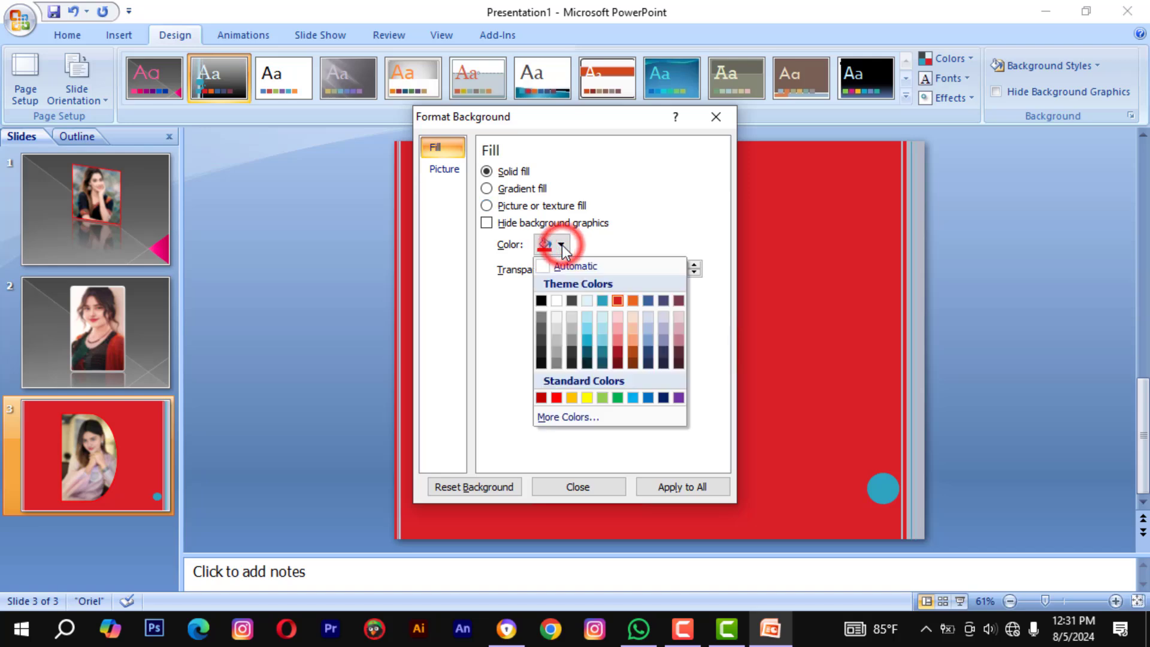
pyautogui.click(588, 397)
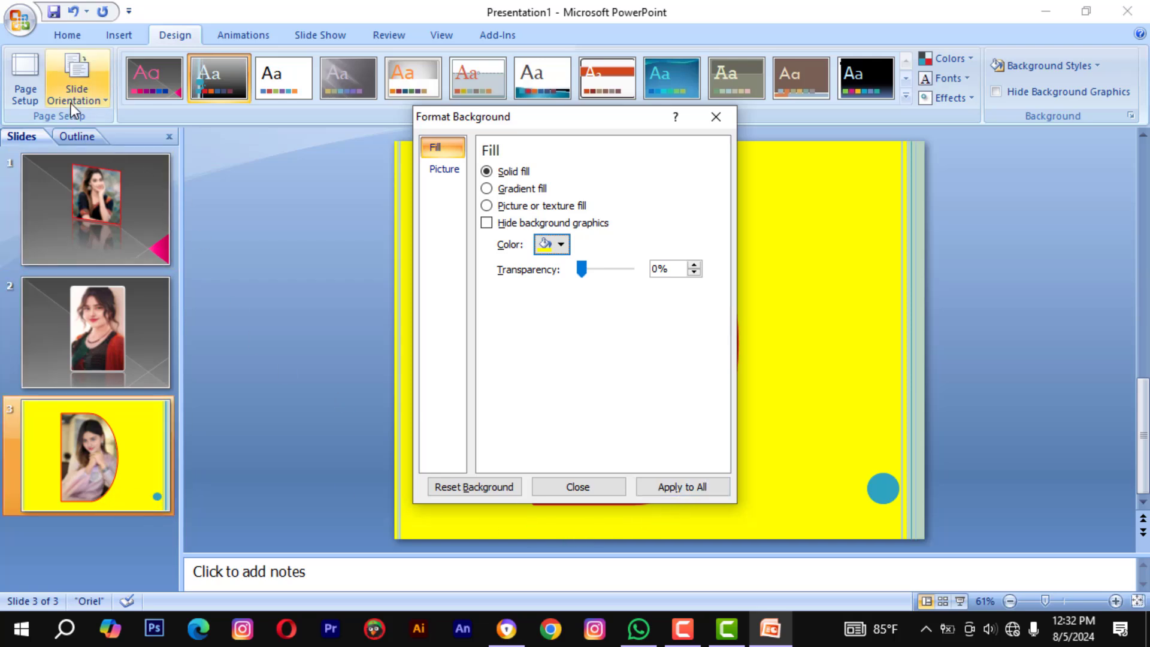
# Try the yellow background on all slides, undo that application, and close the background settings.
pyautogui.click(692, 491)
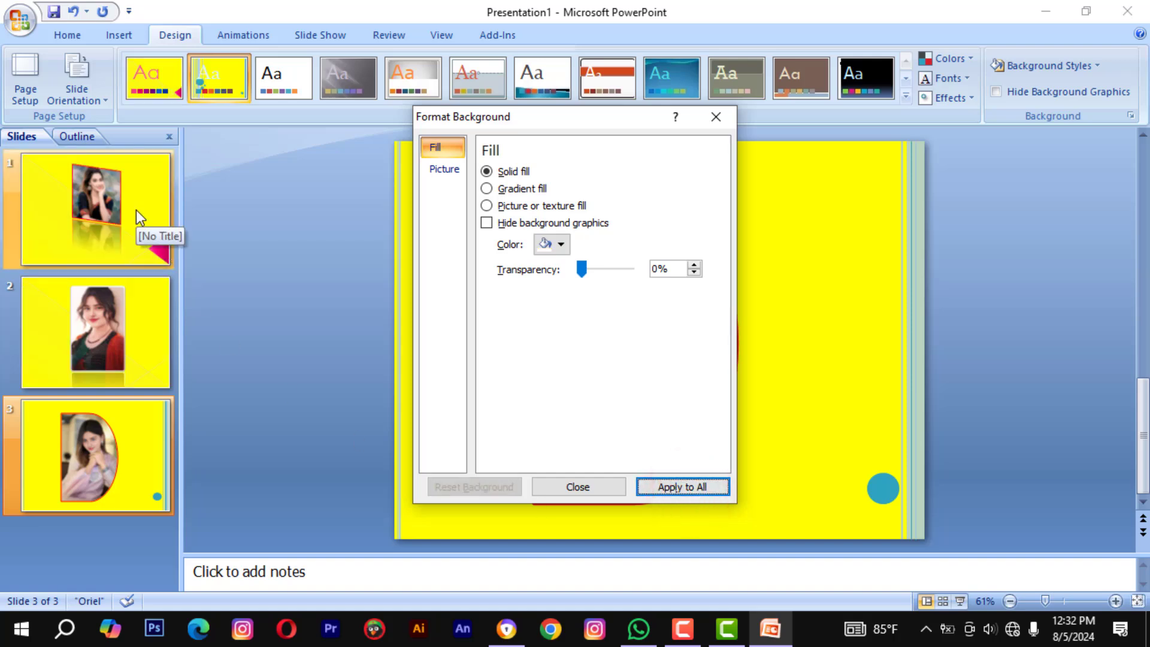
pyautogui.hotkey('ctrl', 'z')
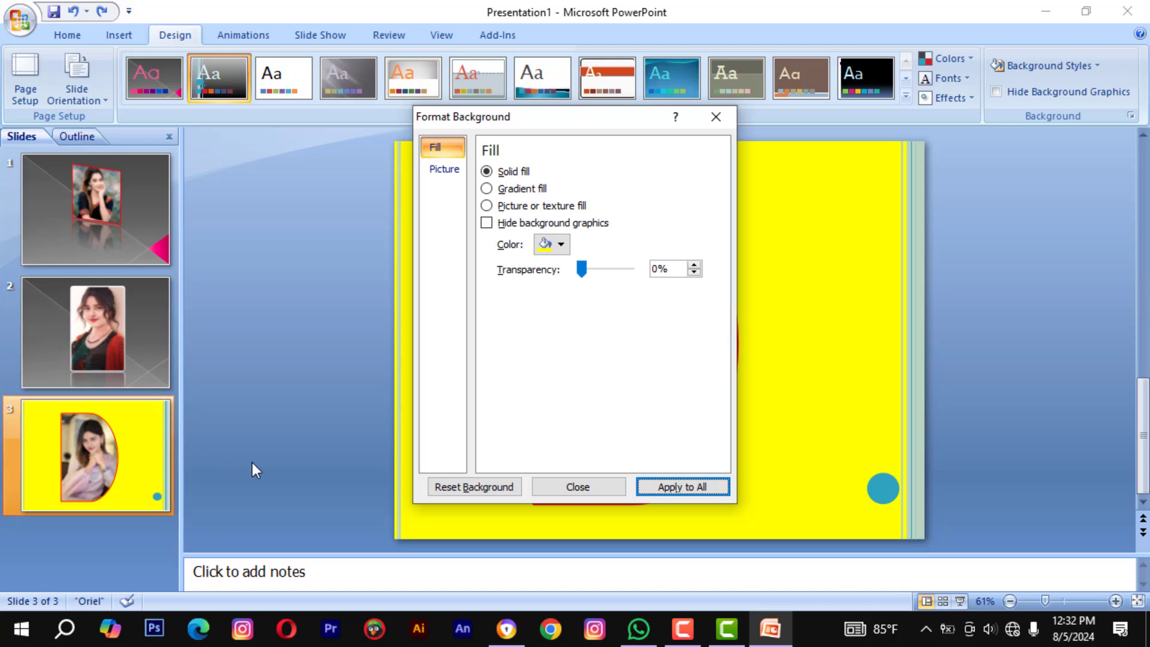
pyautogui.click(576, 487)
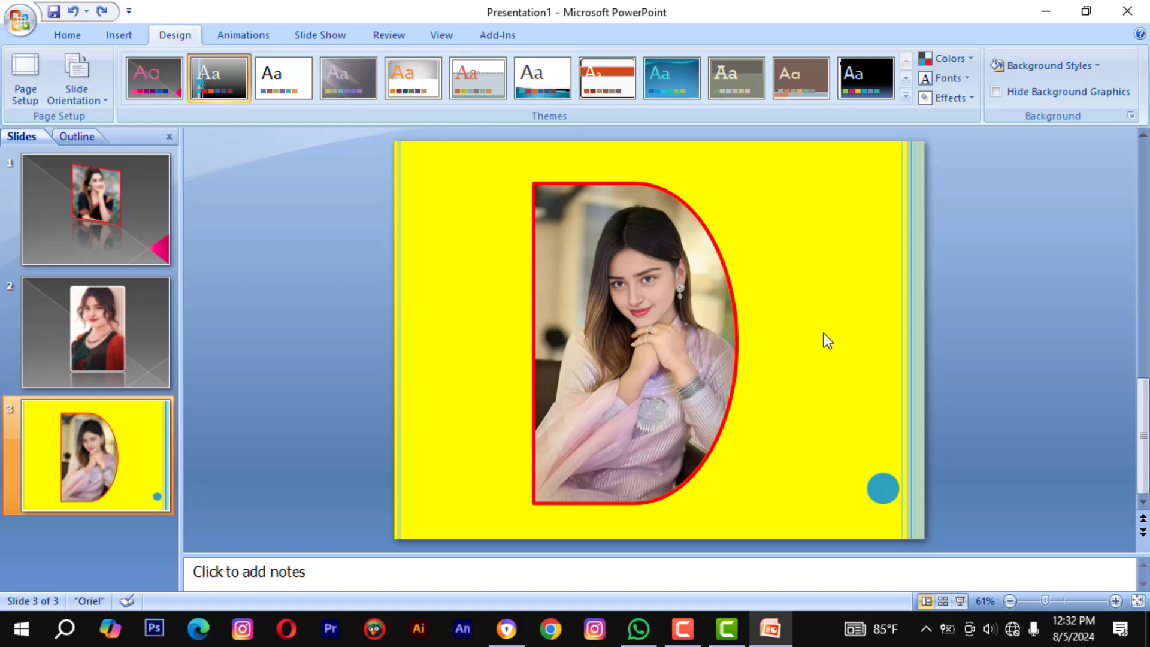
# Apply the Wipe Down transition to slide 3, Wipe Right to slide 1 and Wipe Up to slide 2.
pyautogui.click(251, 38)
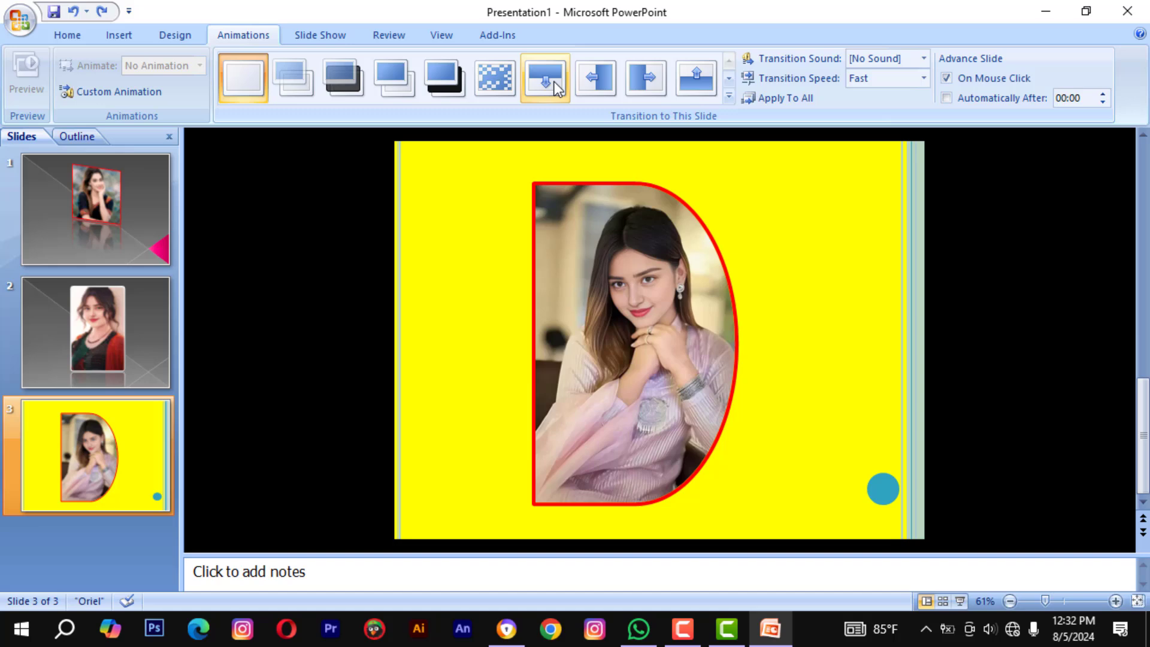
pyautogui.click(555, 87)
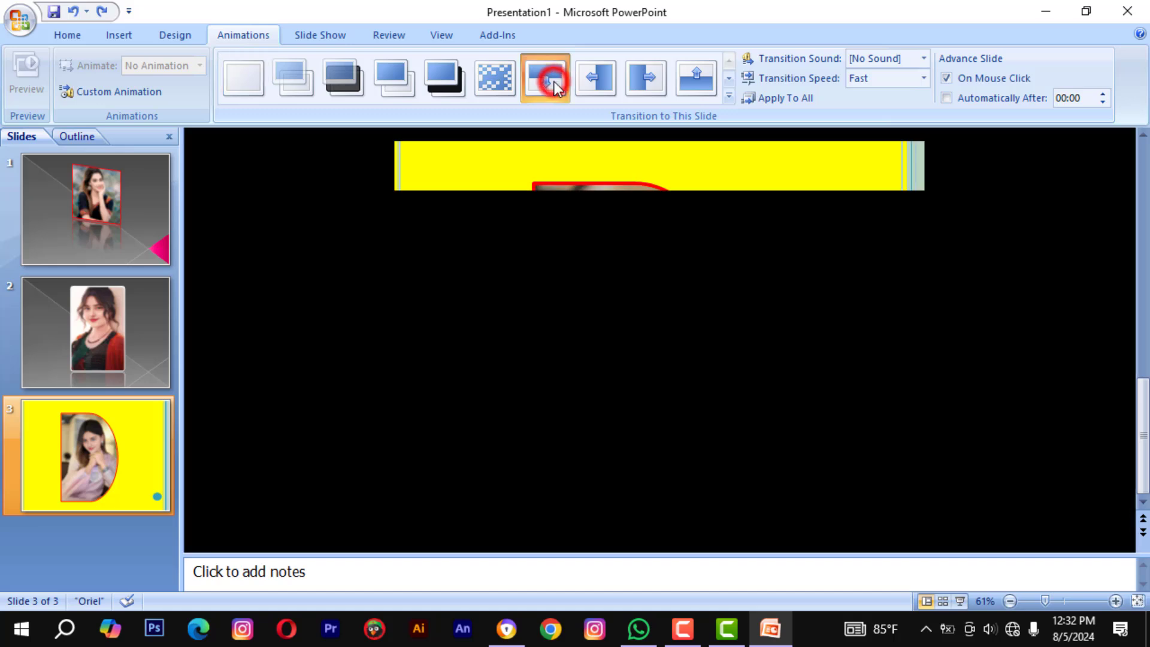
pyautogui.click(144, 202)
pyautogui.click(646, 77)
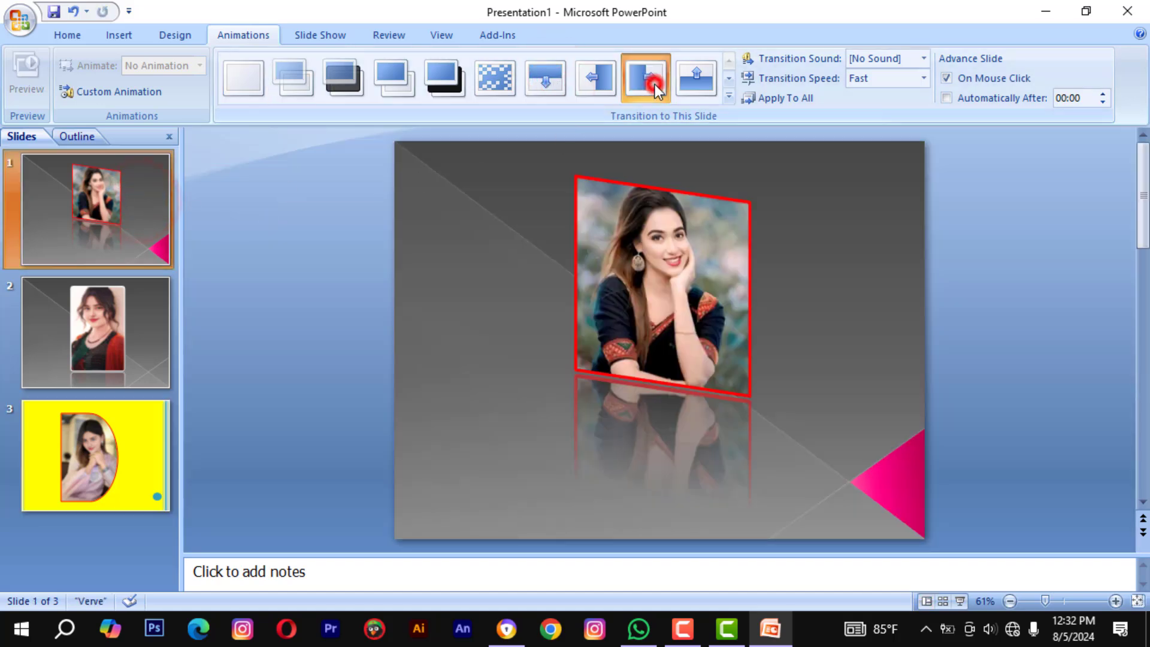
pyautogui.click(96, 358)
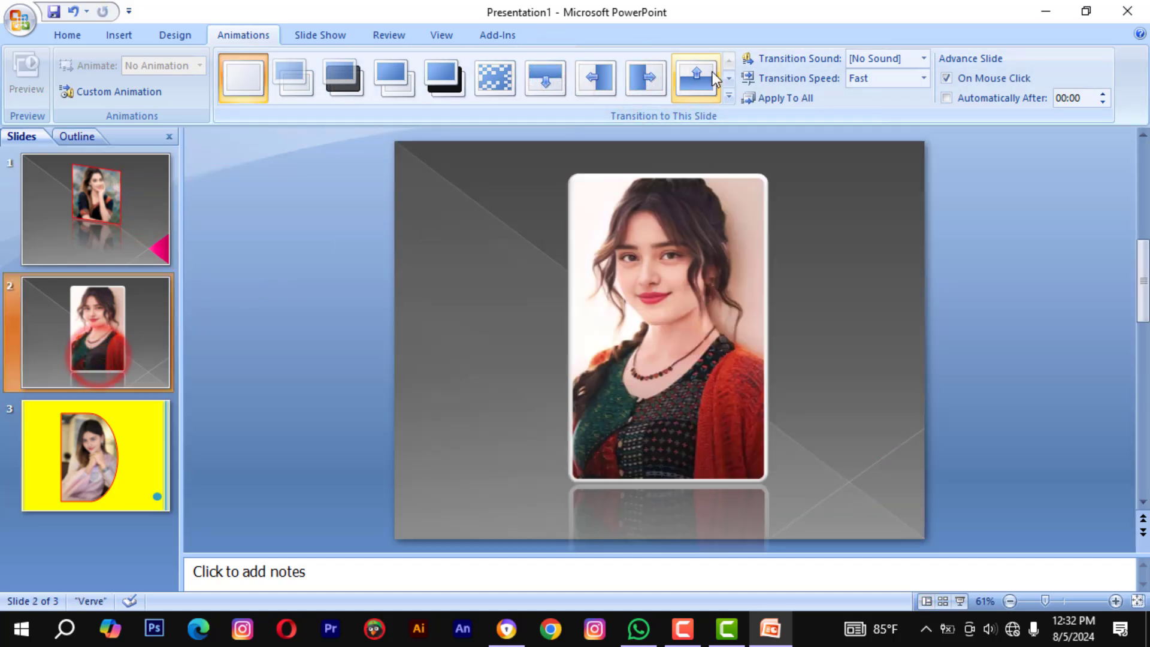
pyautogui.click(697, 74)
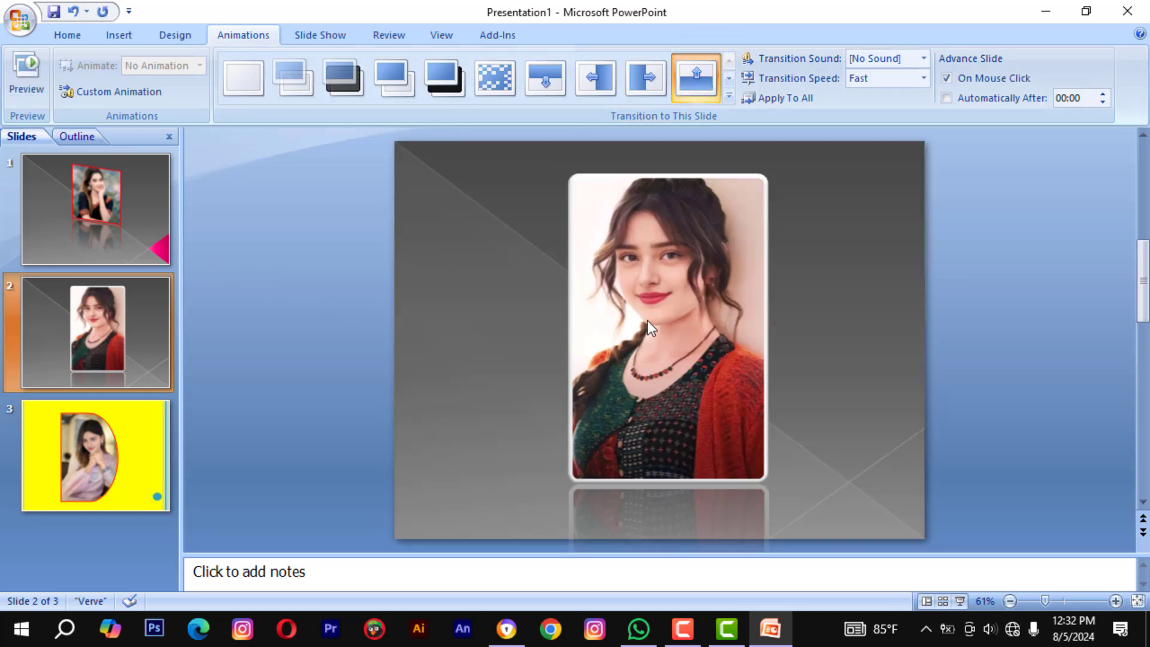
# Add the Peek In entrance effect to the picture on slide 1 as a custom animation.
pyautogui.click(100, 207)
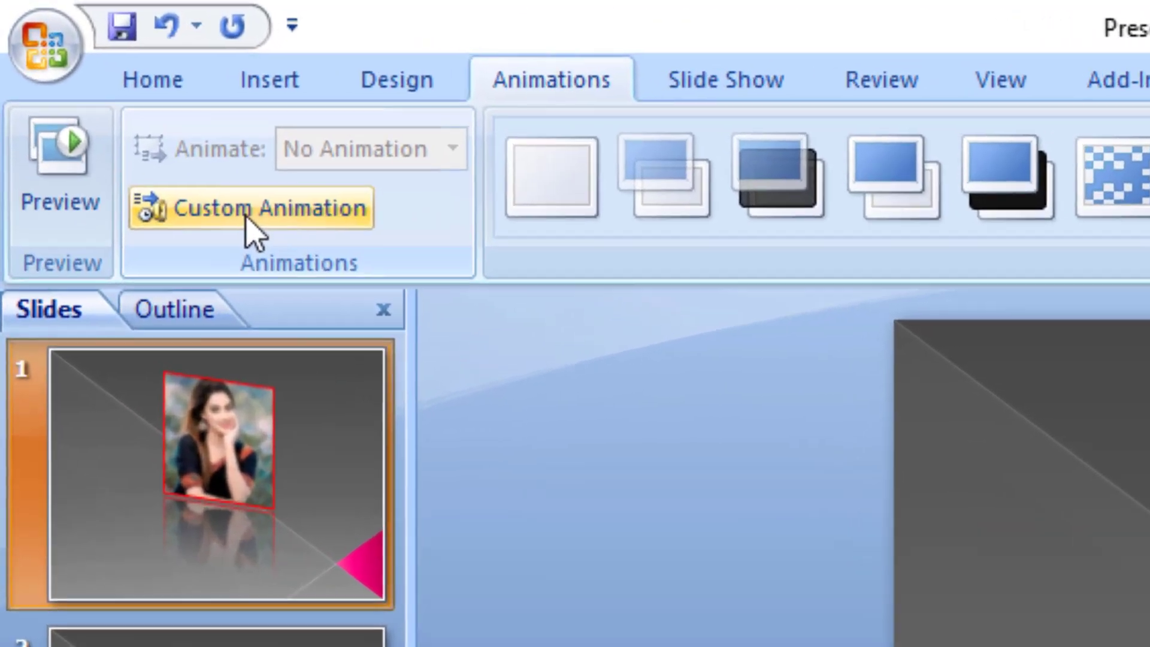
pyautogui.click(155, 134)
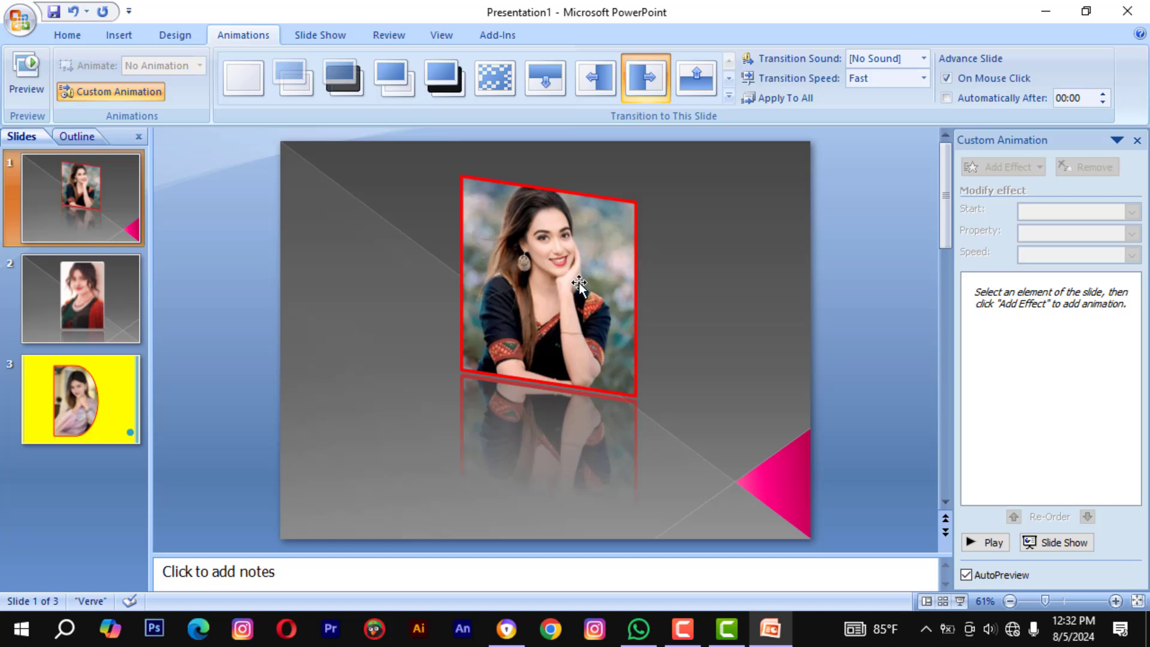
pyautogui.click(579, 283)
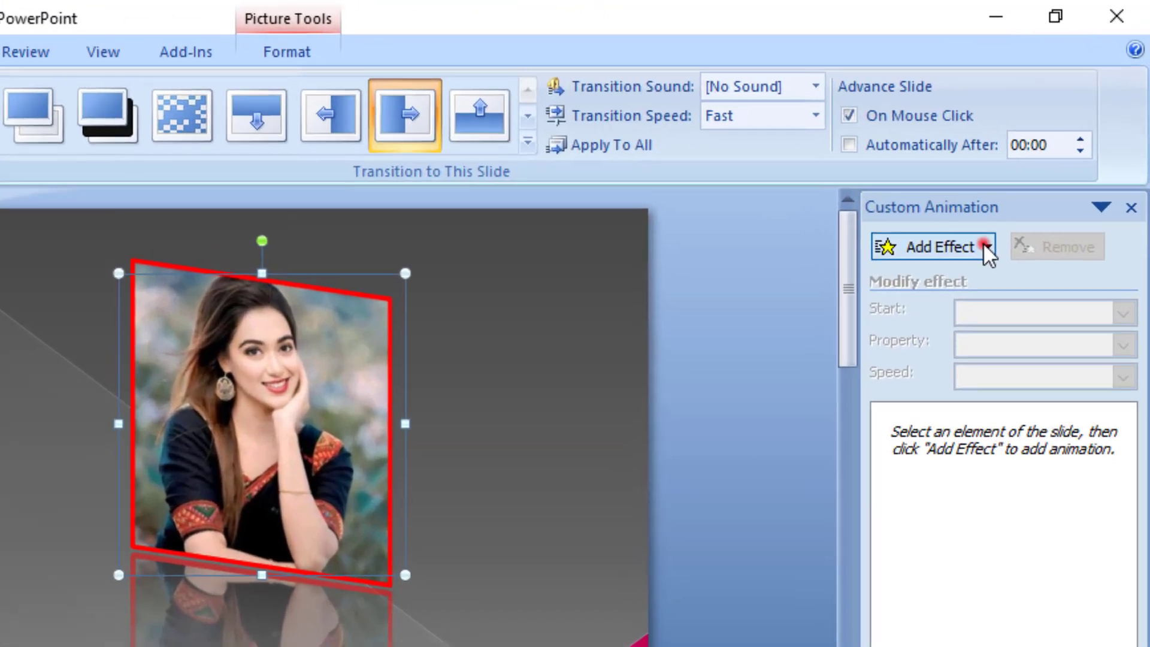
pyautogui.click(986, 247)
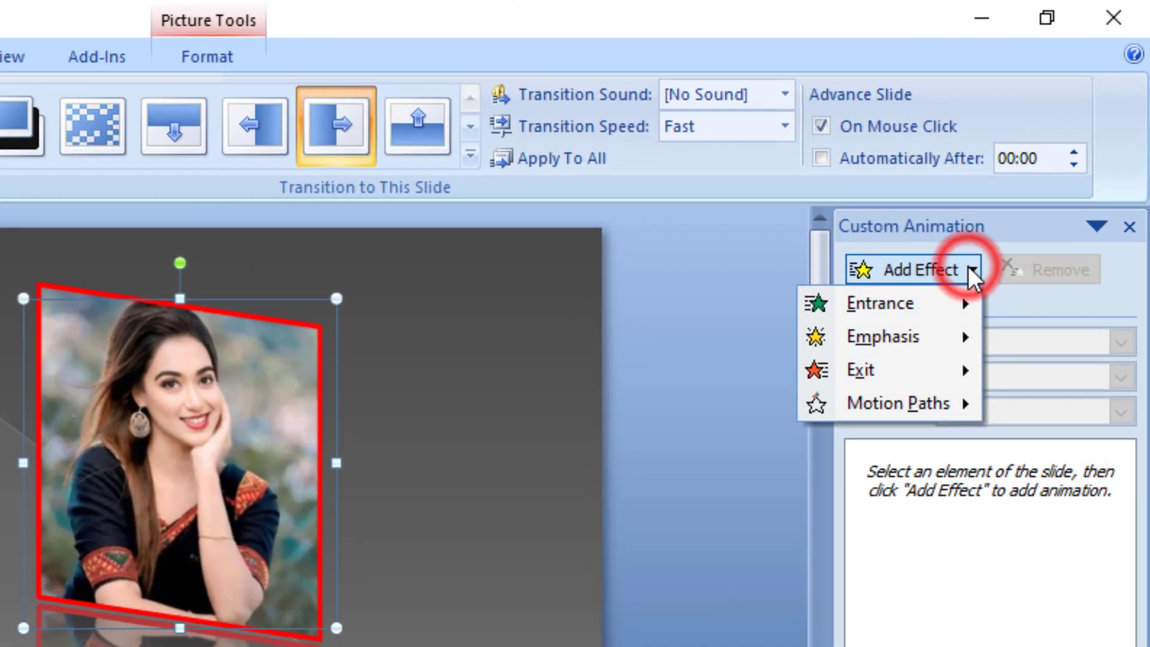
pyautogui.moveTo(875, 296)
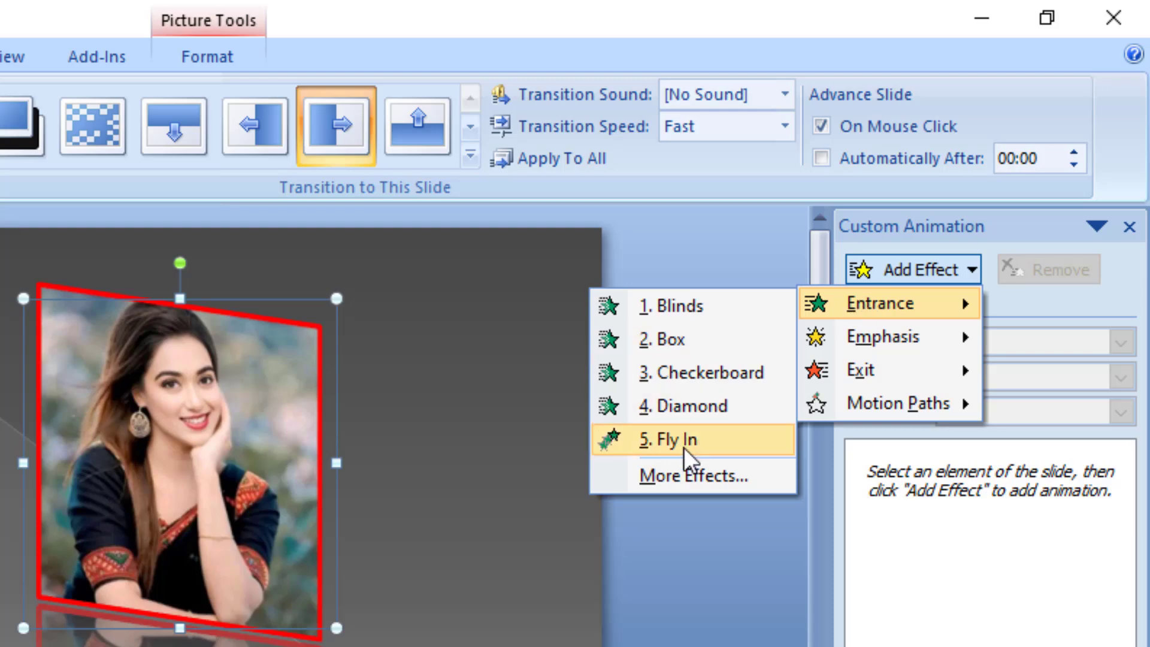
pyautogui.click(696, 478)
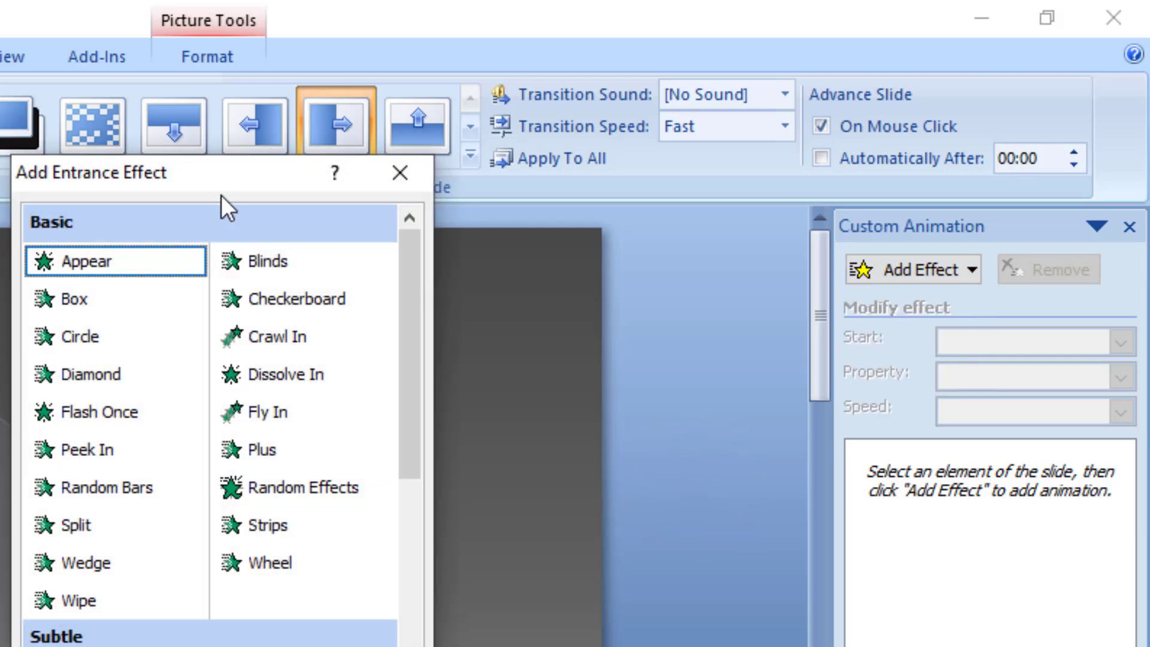
pyautogui.moveTo(219, 186); pyautogui.dragTo(912, 181)
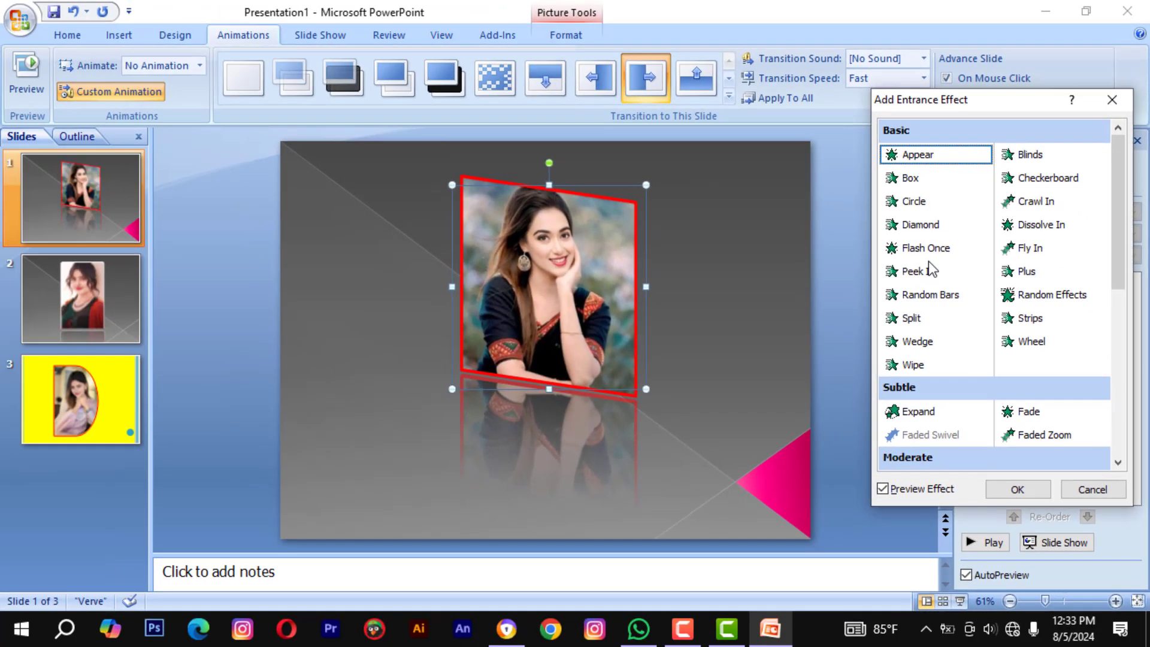
pyautogui.click(861, 357)
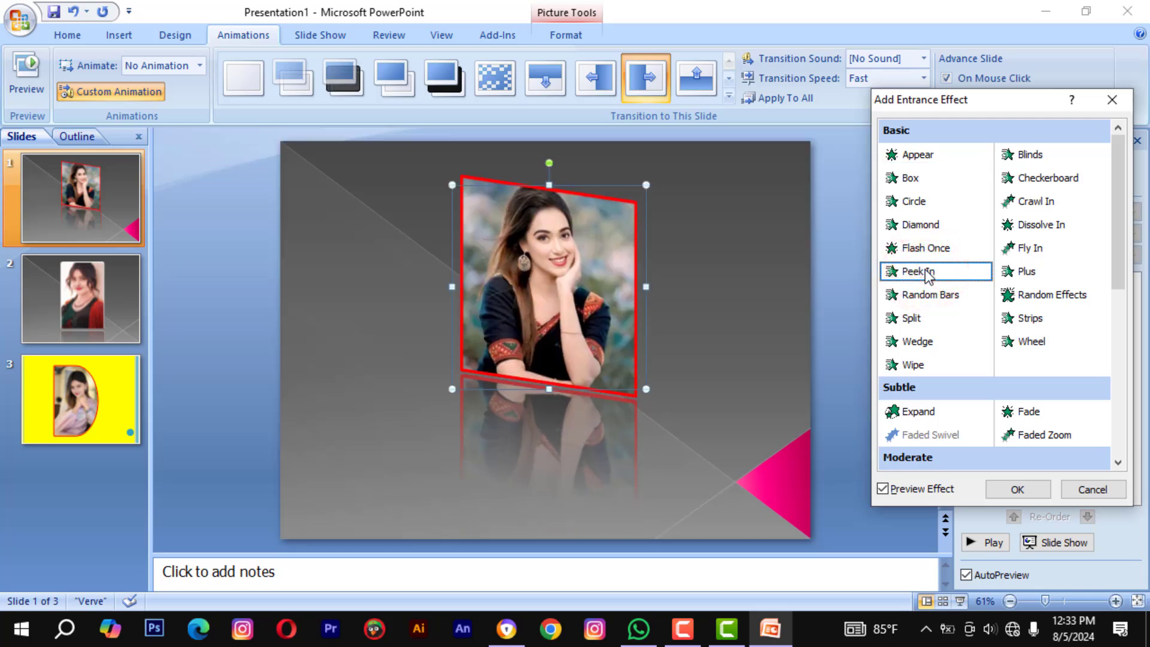
pyautogui.click(1027, 490)
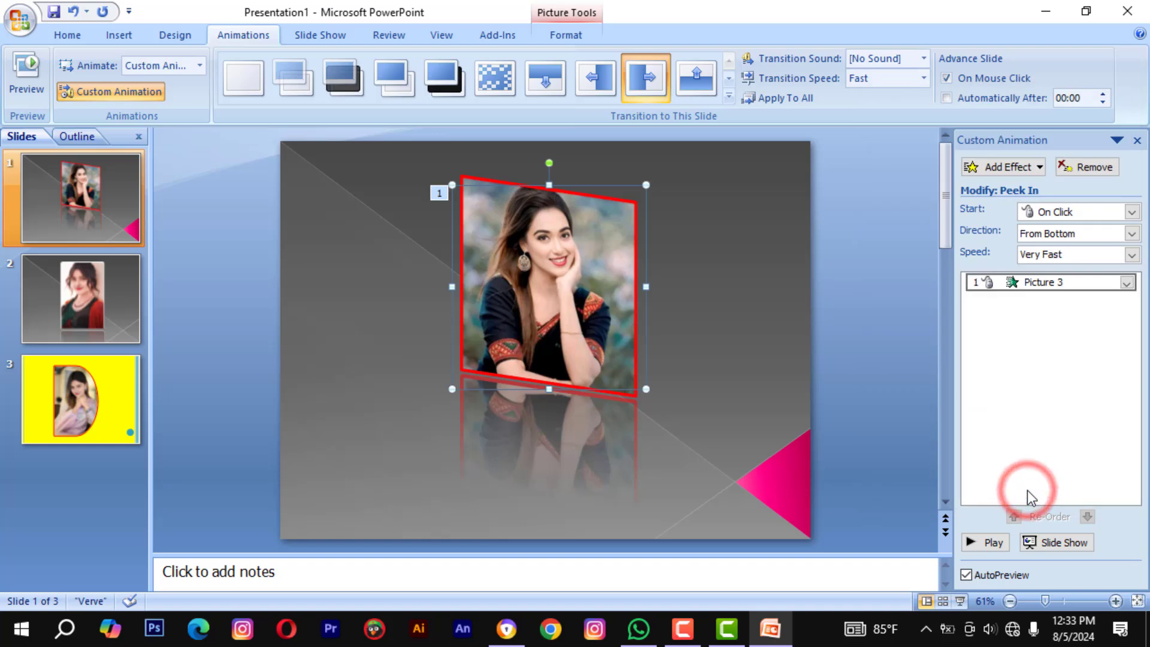
# Add the Wedge entrance effect to the picture on slide 2 after previewing Wheel and Strips.
pyautogui.click(97, 326)
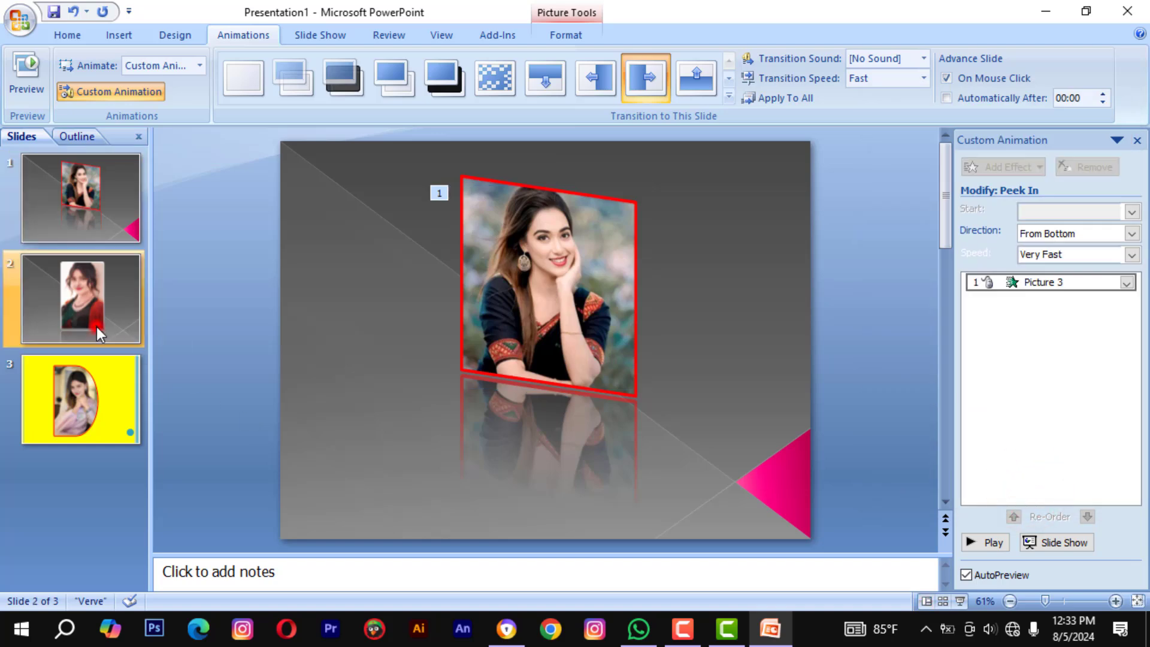
pyautogui.click(552, 340)
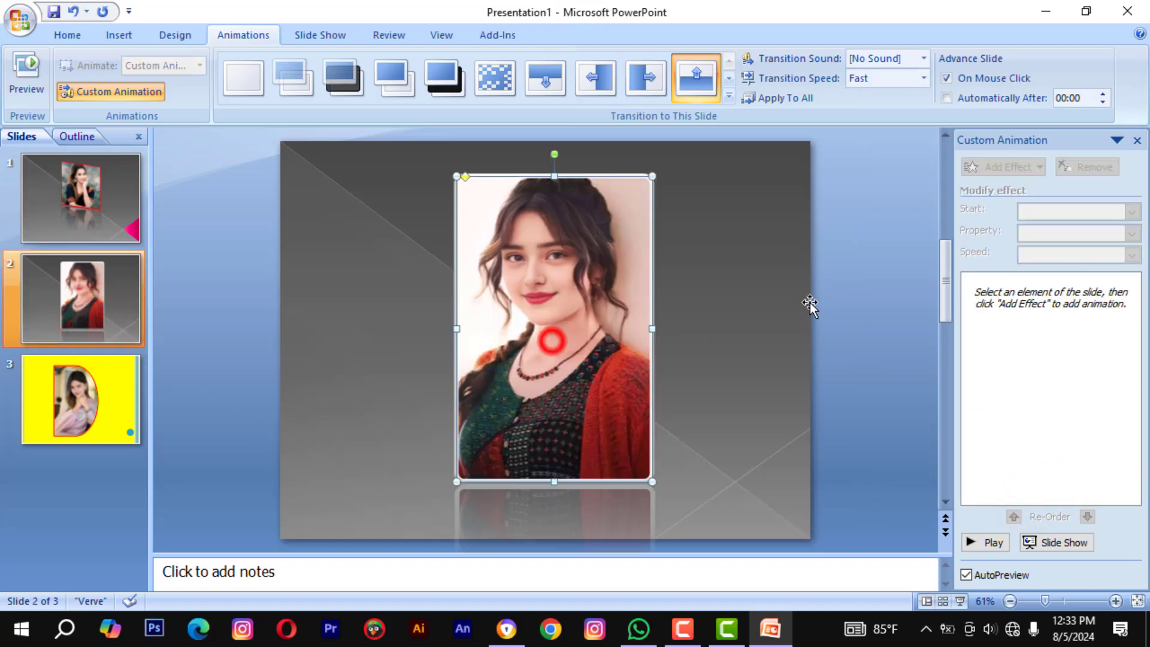
pyautogui.click(1035, 168)
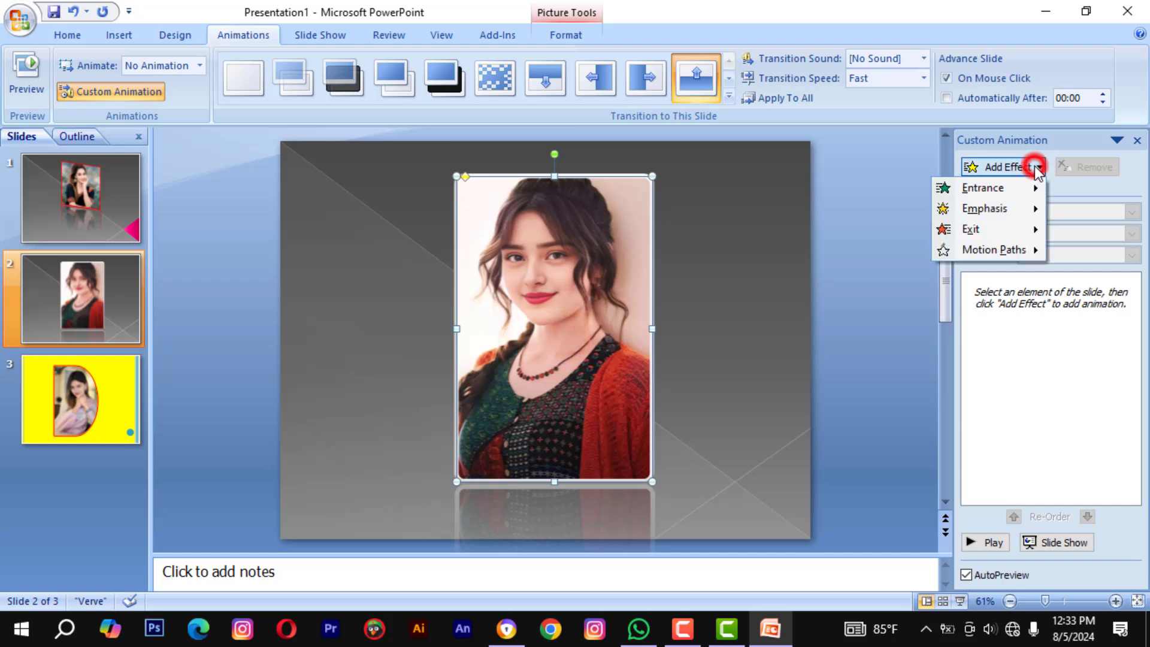
pyautogui.moveTo(991, 190)
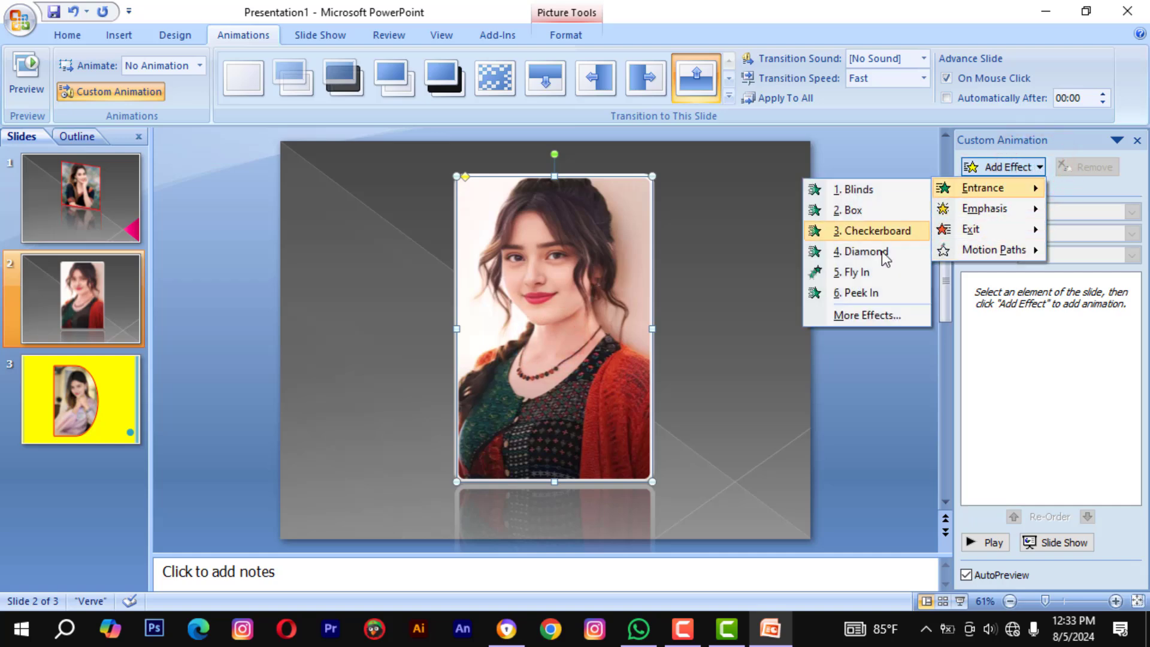
pyautogui.click(872, 318)
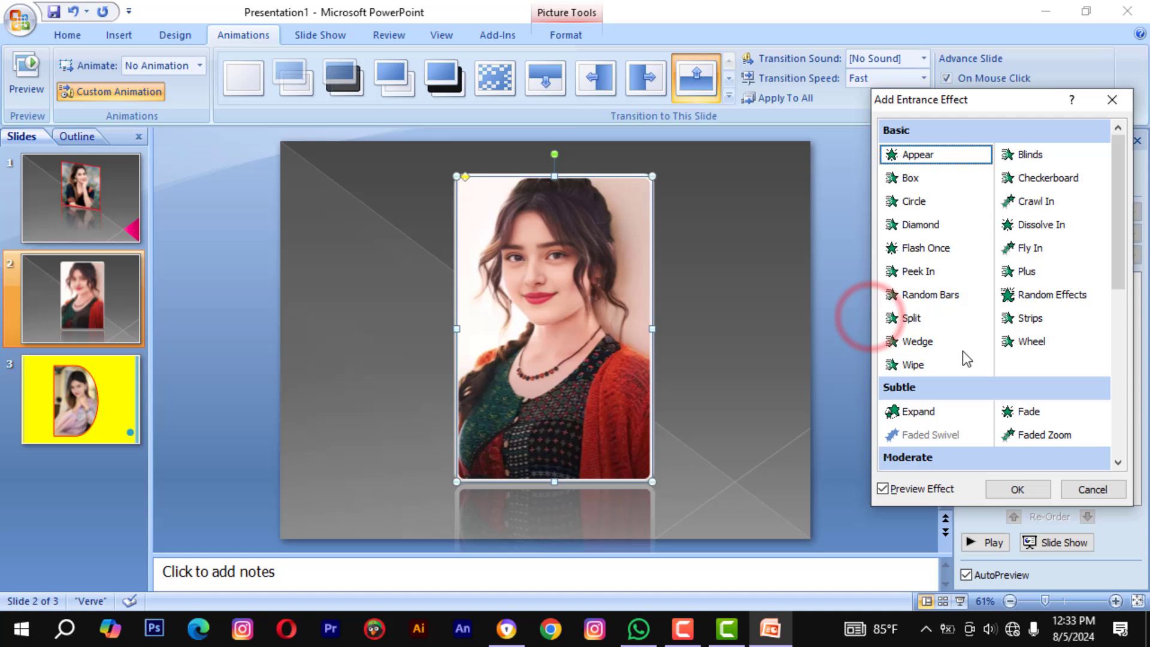
pyautogui.click(1031, 341)
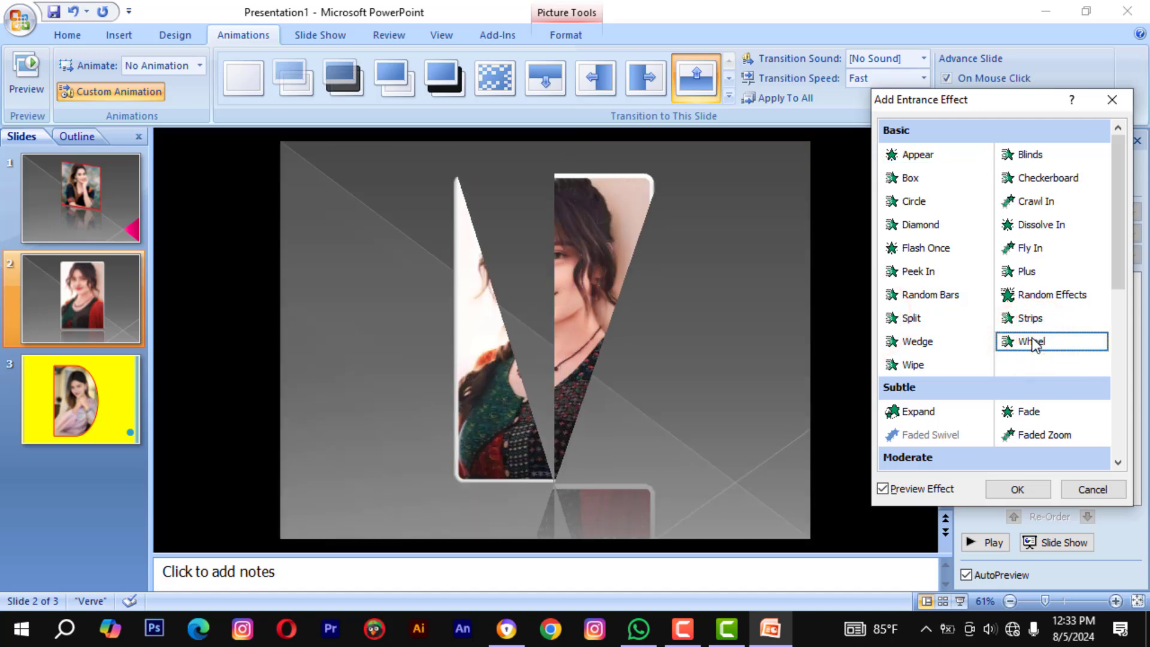
pyautogui.click(1041, 319)
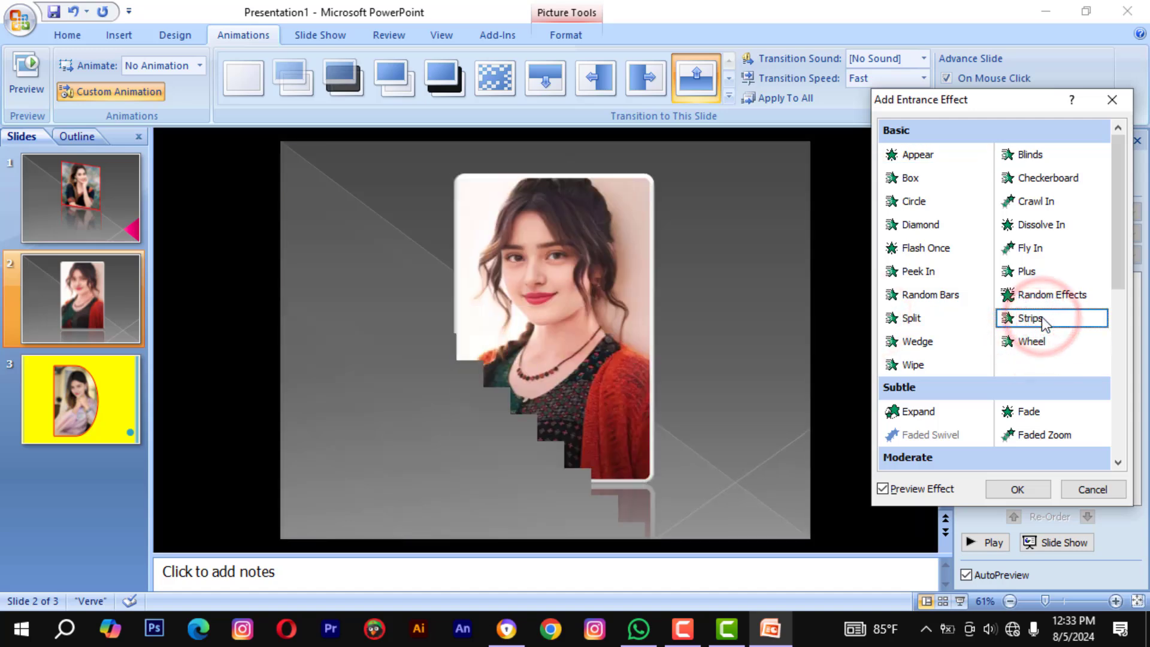
pyautogui.click(904, 341)
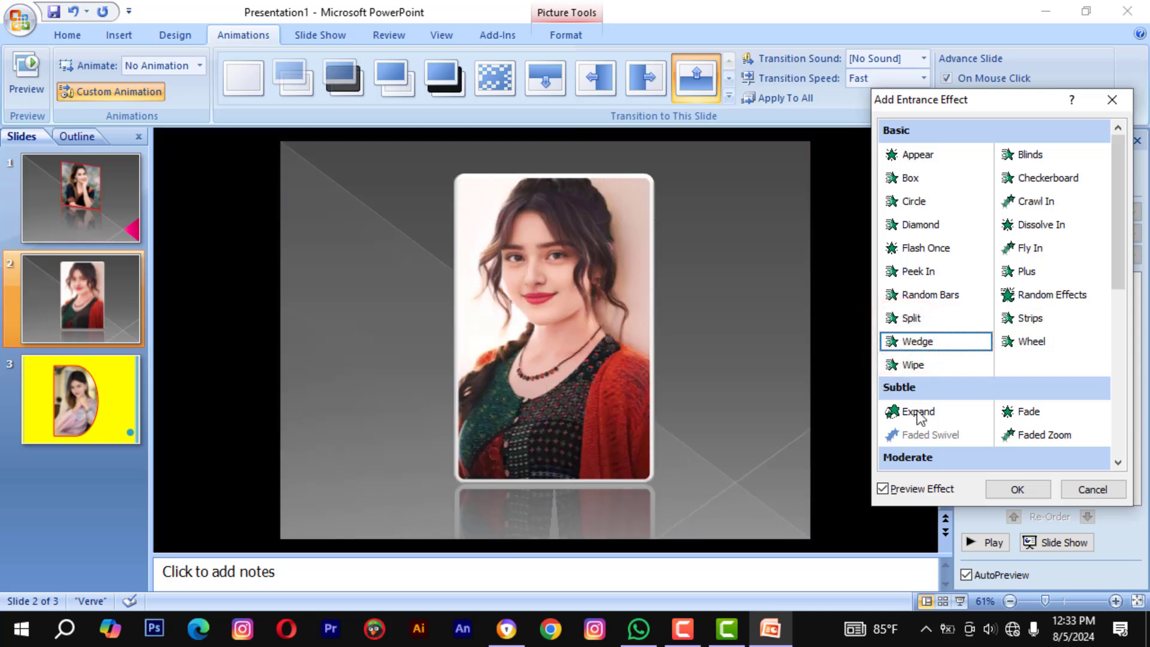
pyautogui.click(1042, 492)
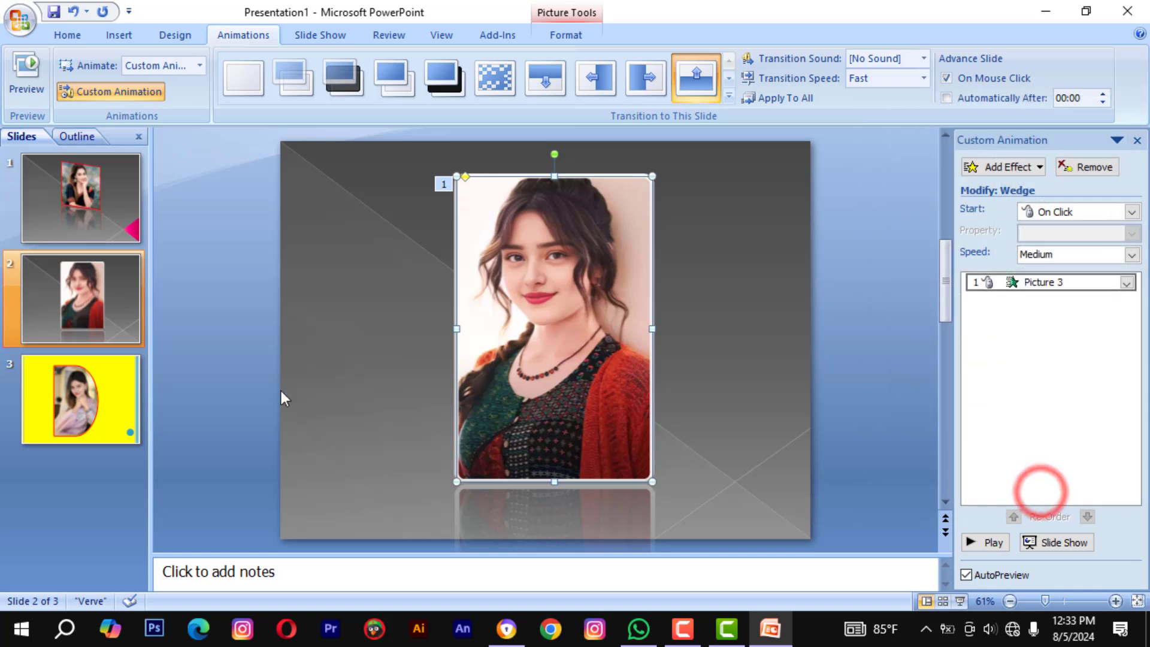
# Add the Checkerboard entrance effect to the picture on slide 3 after previewing Box.
pyautogui.click(116, 411)
pyautogui.click(454, 310)
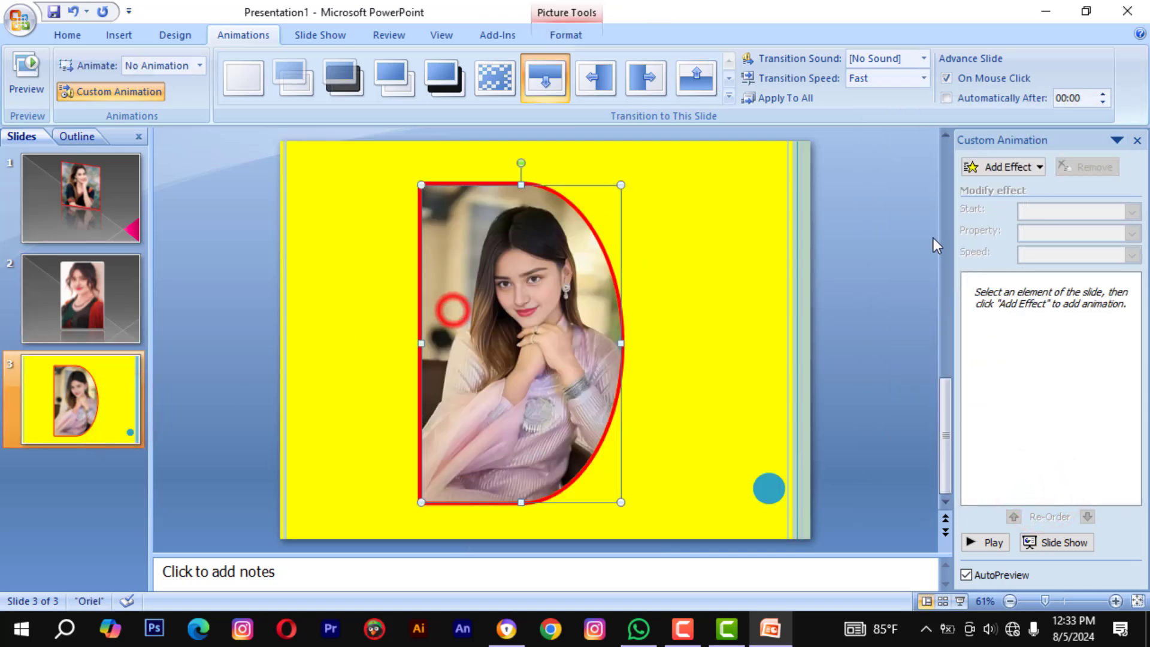
pyautogui.click(1030, 168)
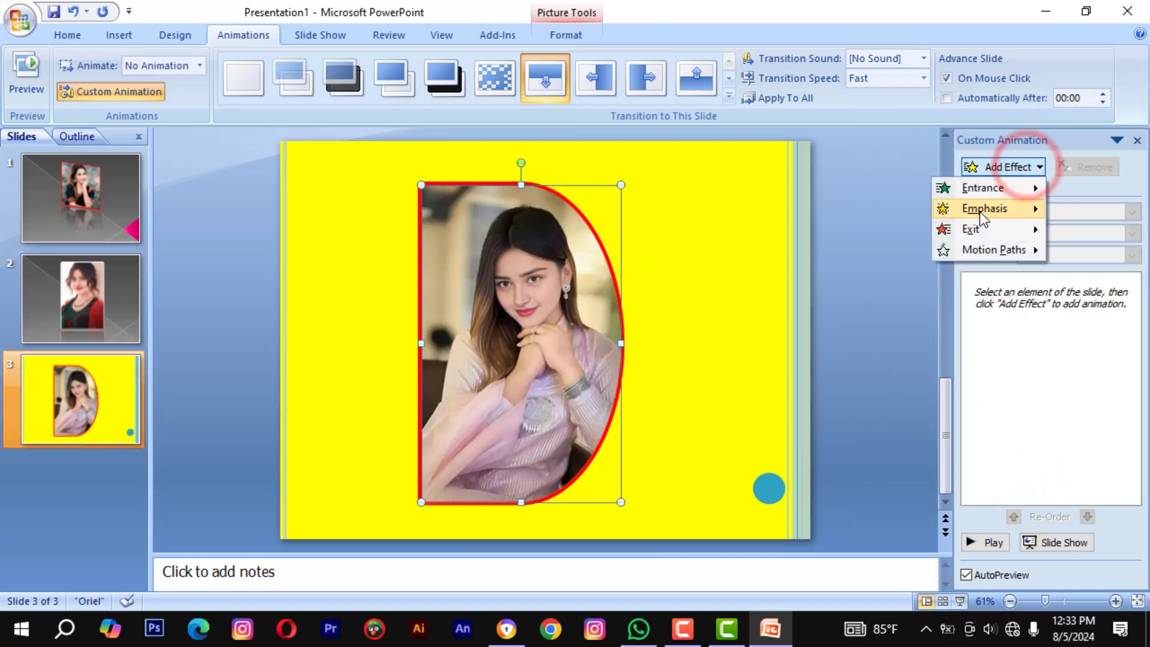
pyautogui.click(985, 188)
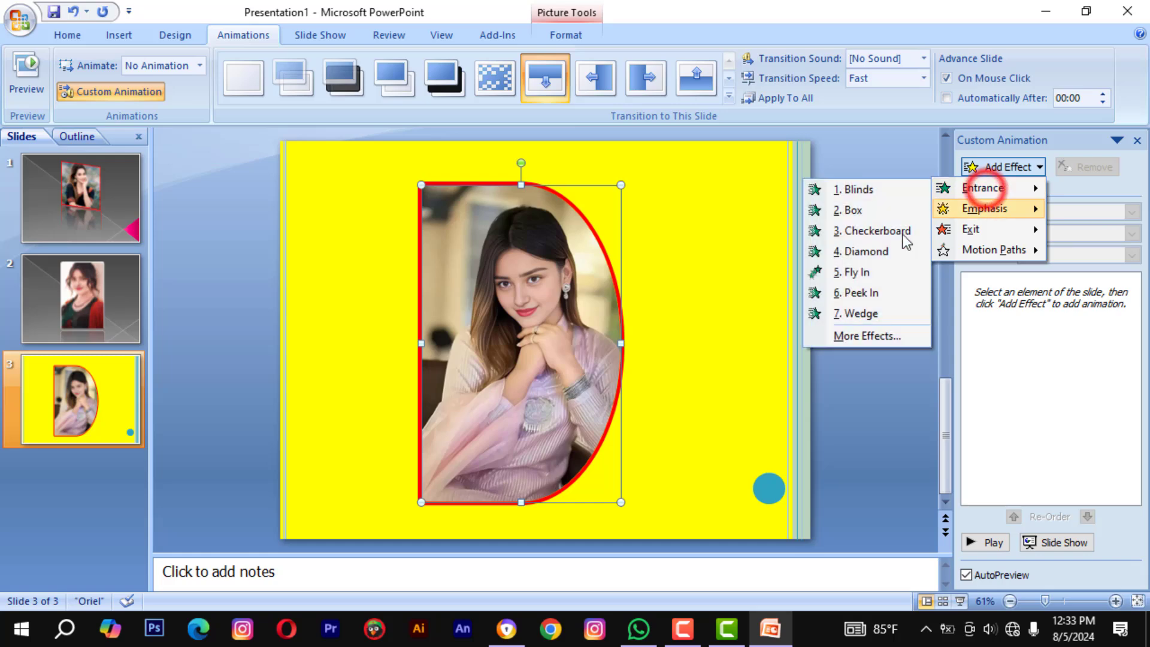
pyautogui.click(868, 336)
pyautogui.scroll(-1, 1045, 383)
pyautogui.scroll(1, 1037, 327)
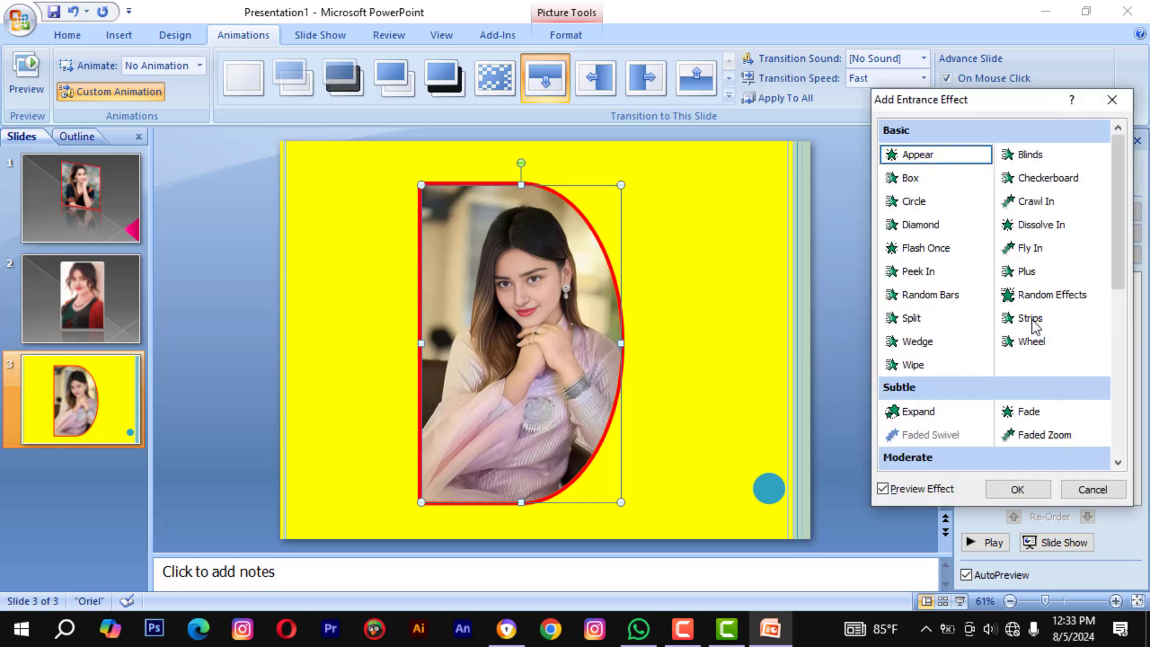
pyautogui.click(919, 183)
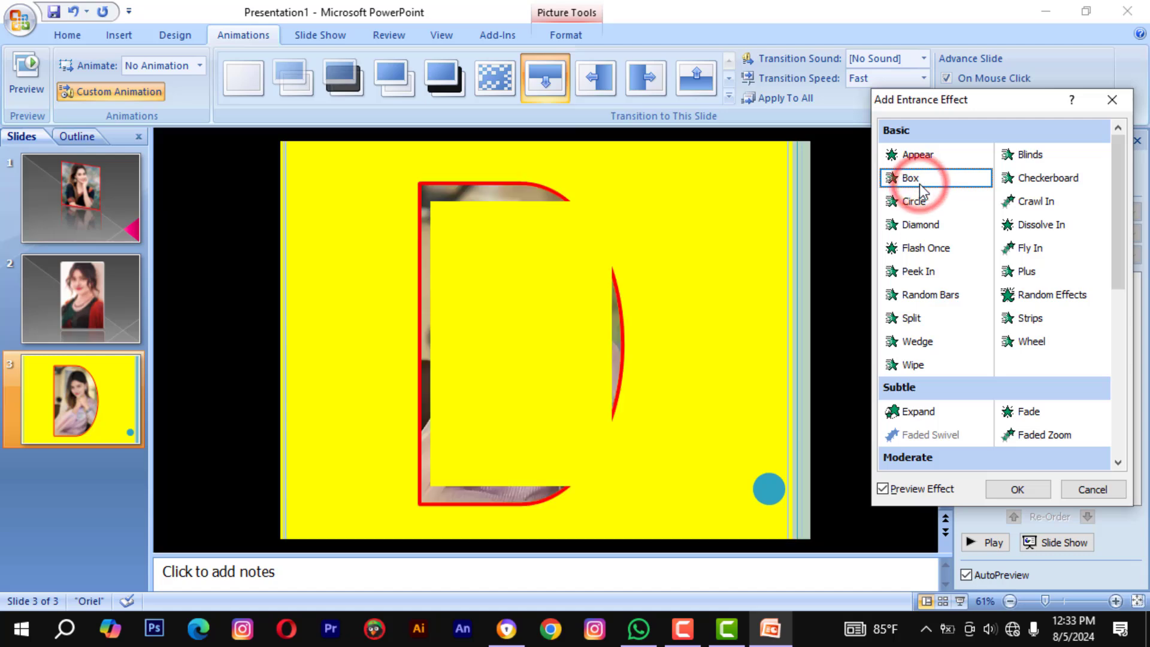
pyautogui.click(1013, 180)
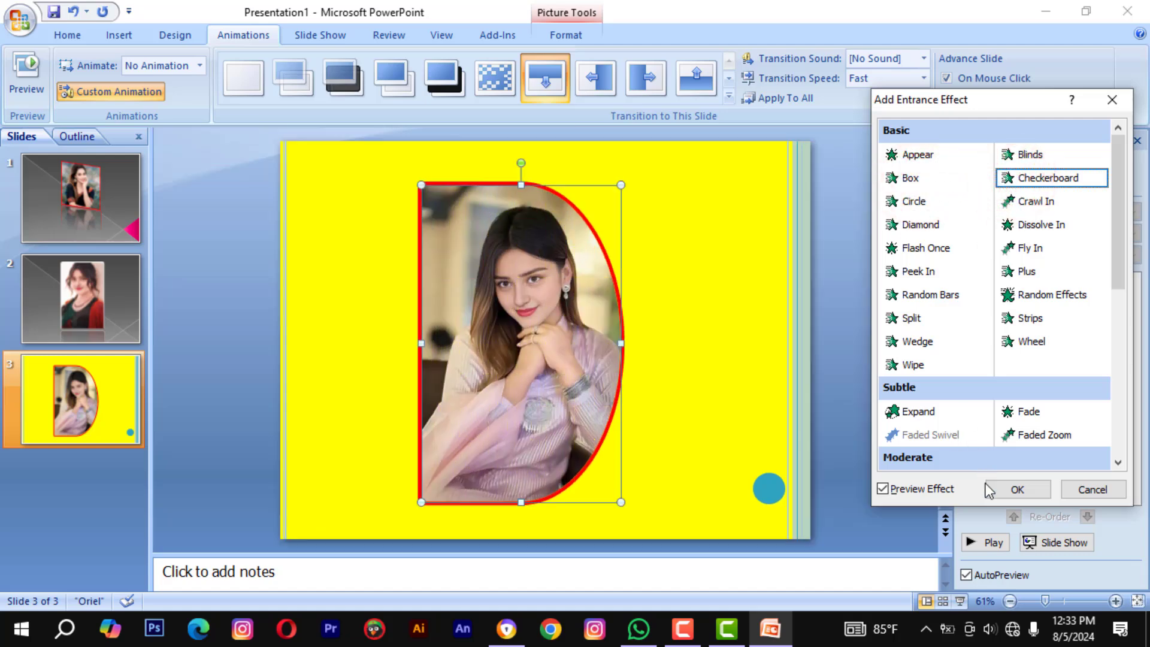
pyautogui.click(1013, 490)
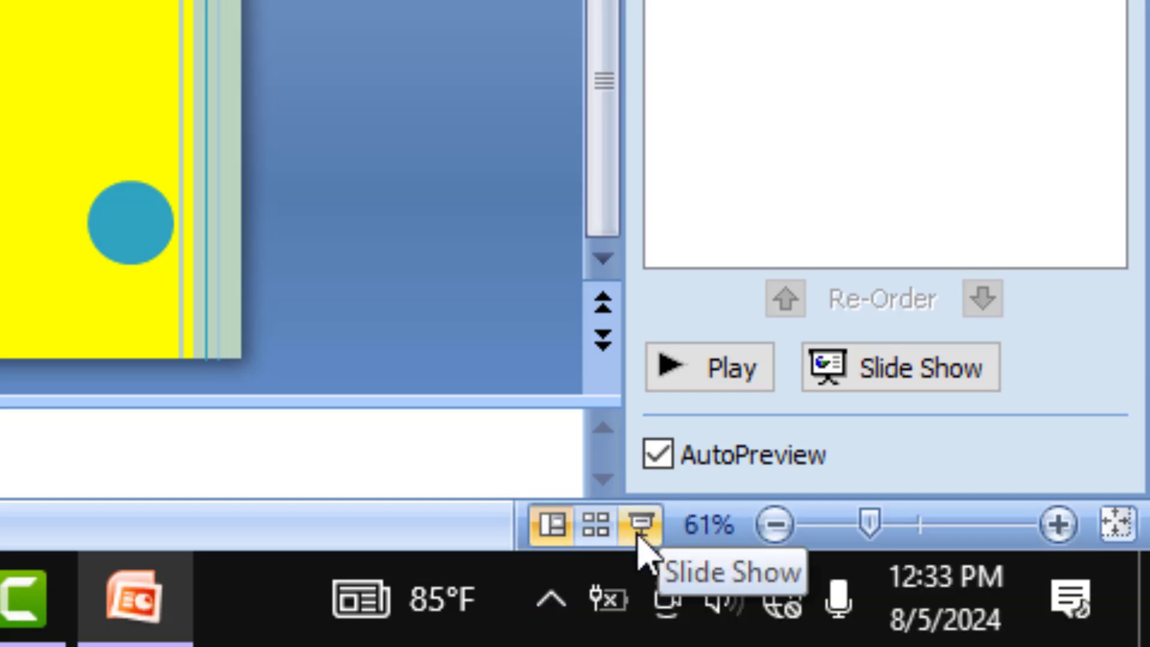
# Run the slide show from slide 3, play the picture's entrance animation, and exit at the end of the show.
pyautogui.click(640, 528)
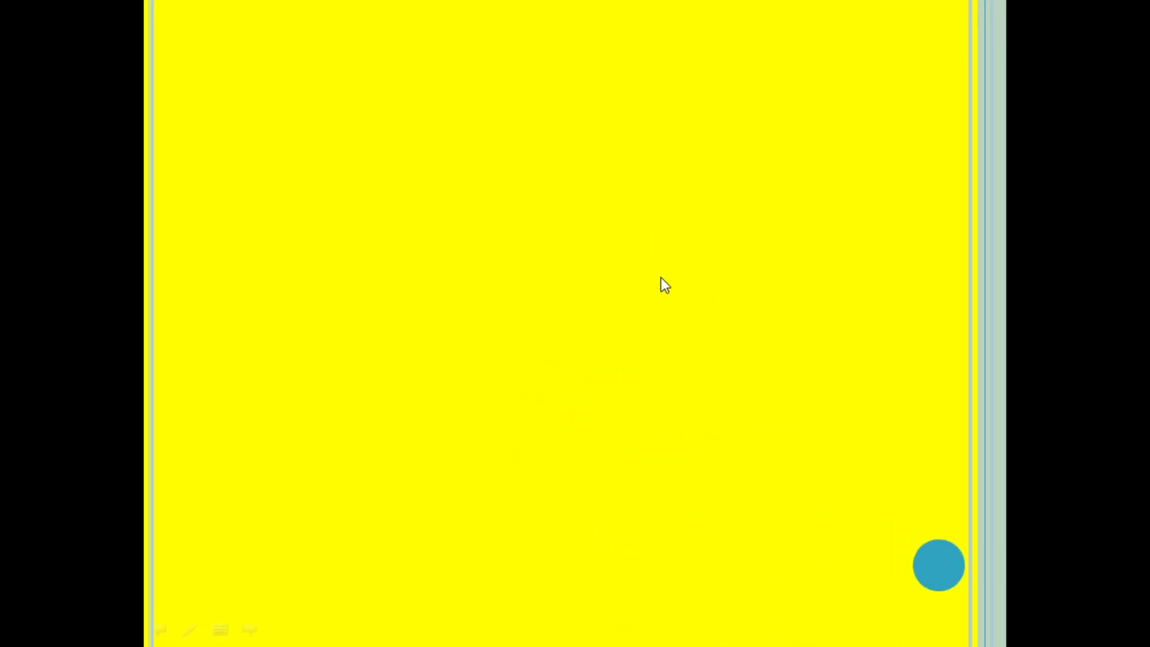
pyautogui.click(660, 261)
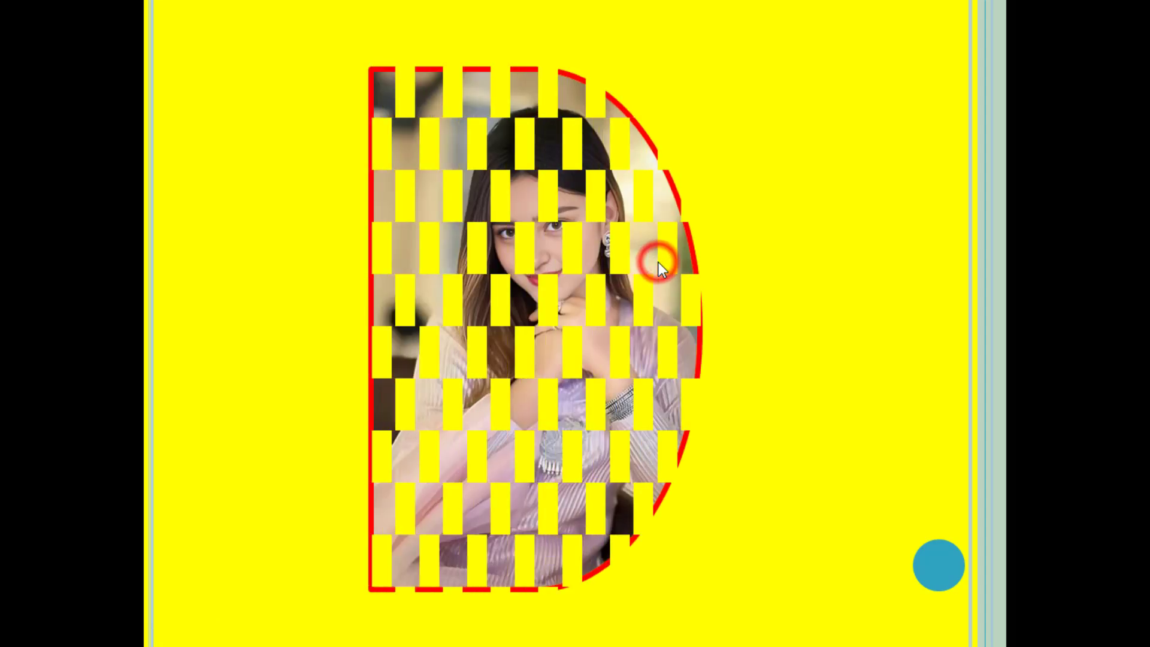
pyautogui.click(659, 261)
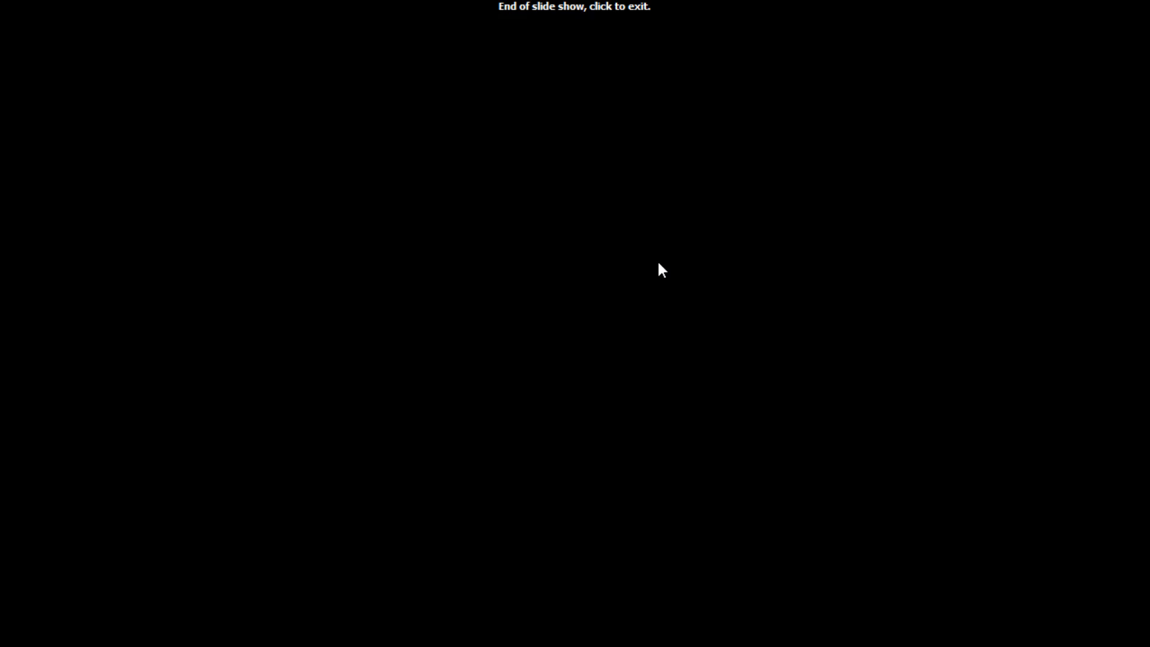
pyautogui.click(658, 264)
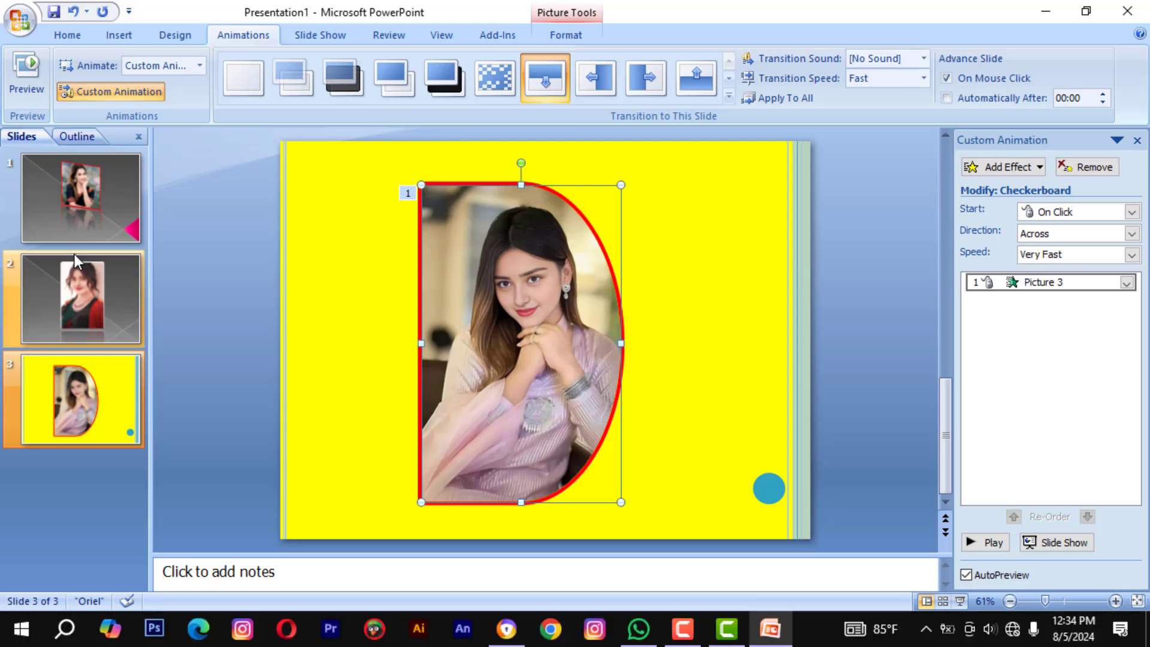
# Run the slide show from slide 1 through all three slides, playing each picture's entrance animation, and exit the show.
pyautogui.click(73, 204)
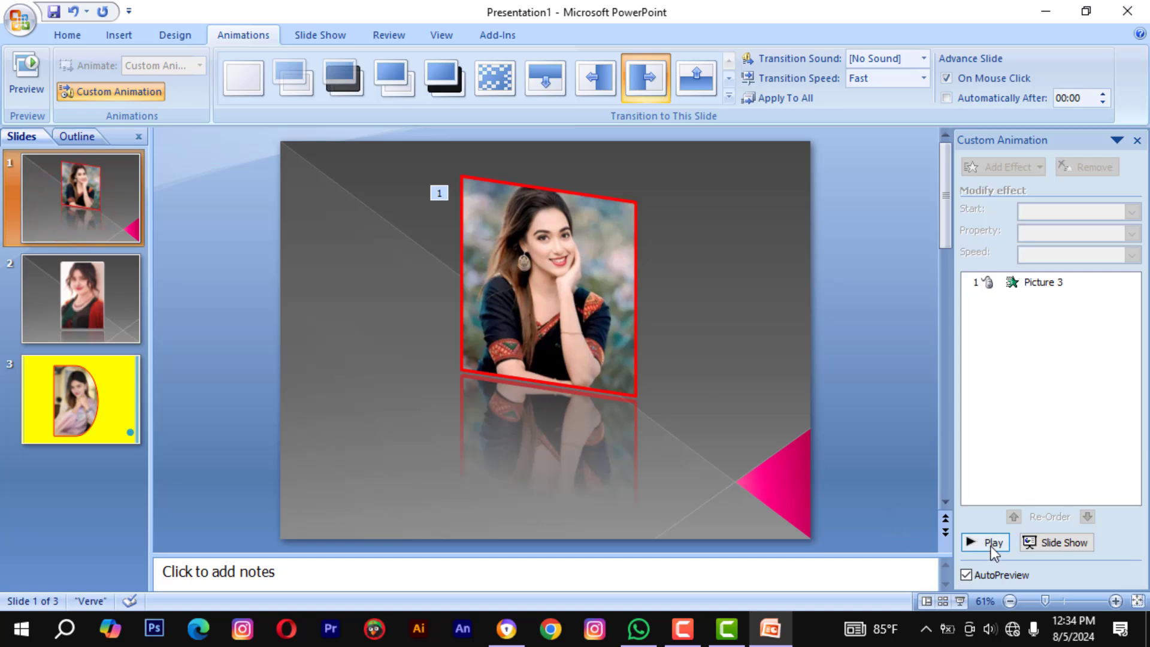
pyautogui.click(959, 602)
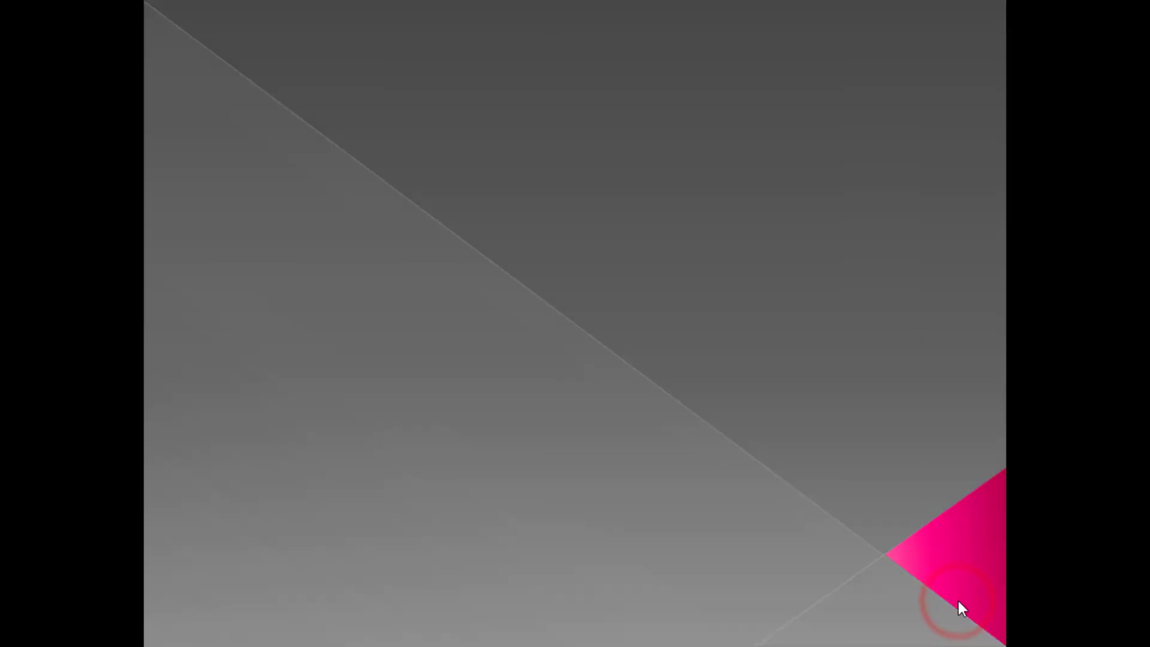
pyautogui.click(828, 402)
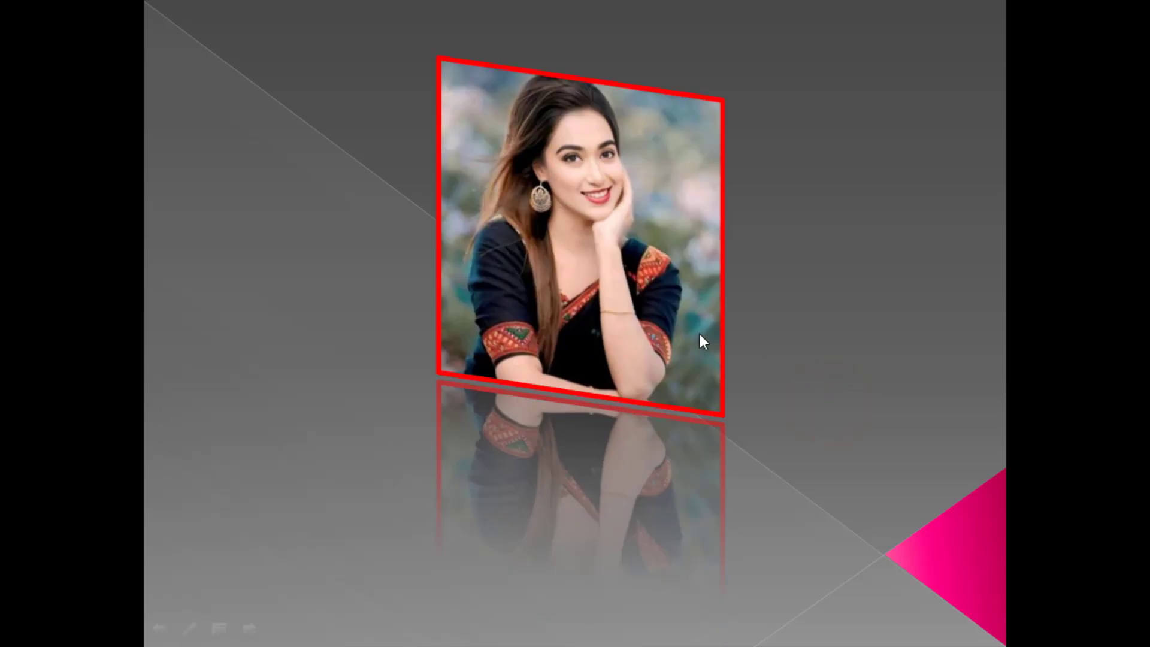
pyautogui.click(700, 335)
pyautogui.click(700, 336)
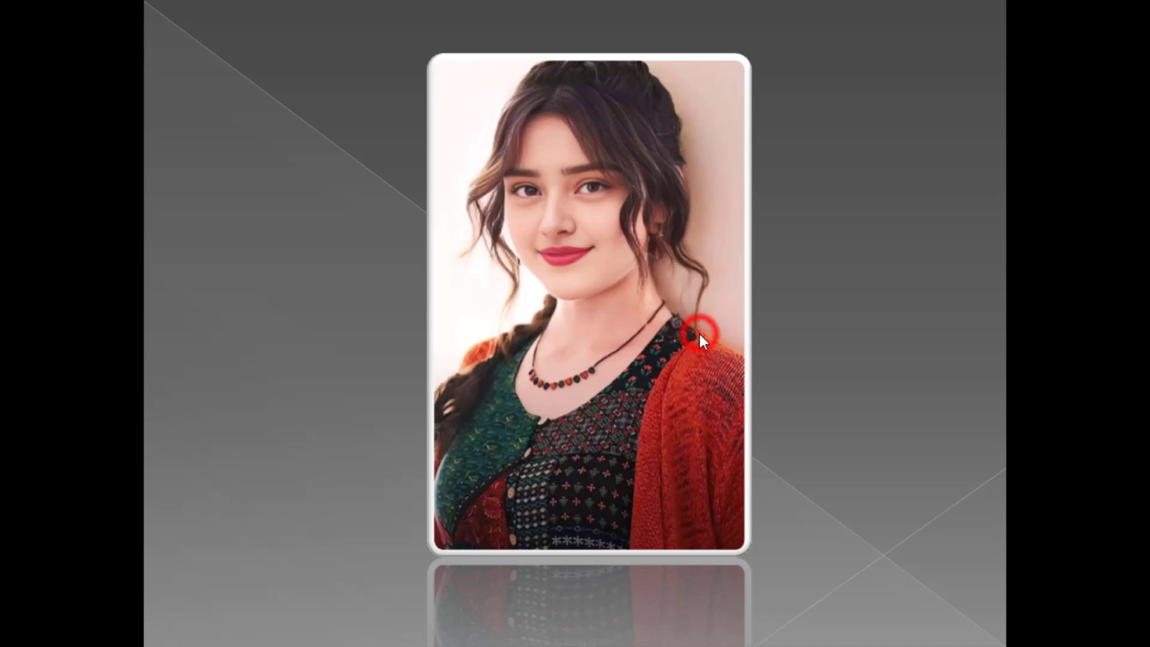
pyautogui.click(700, 334)
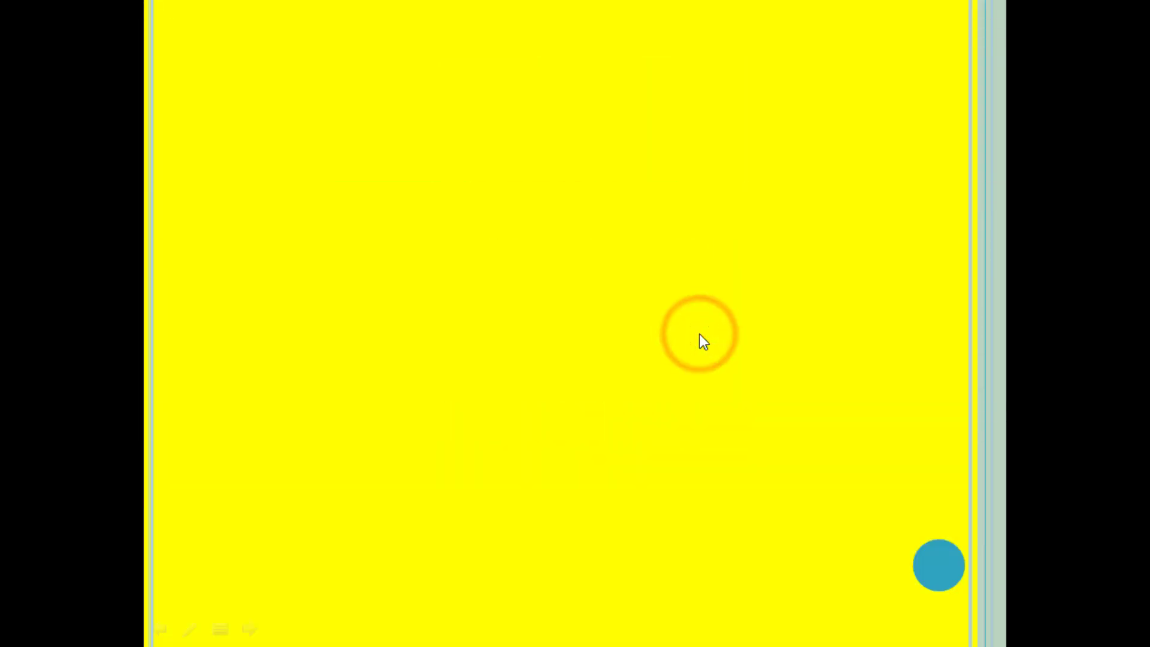
pyautogui.click(700, 334)
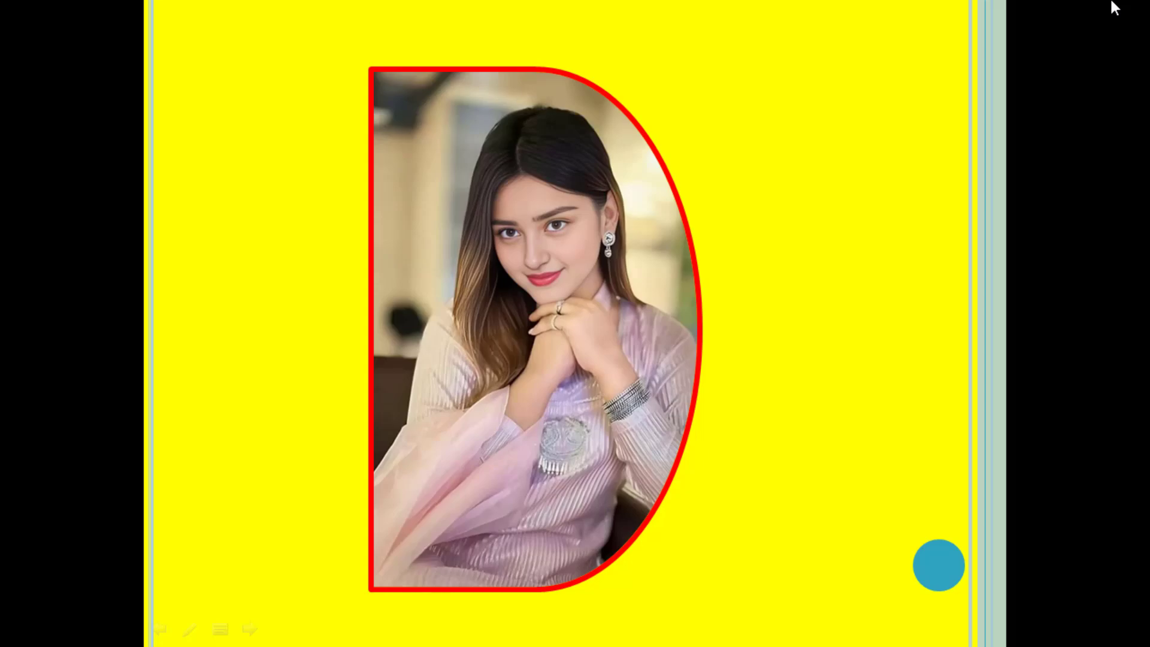
pyautogui.press('Escape')
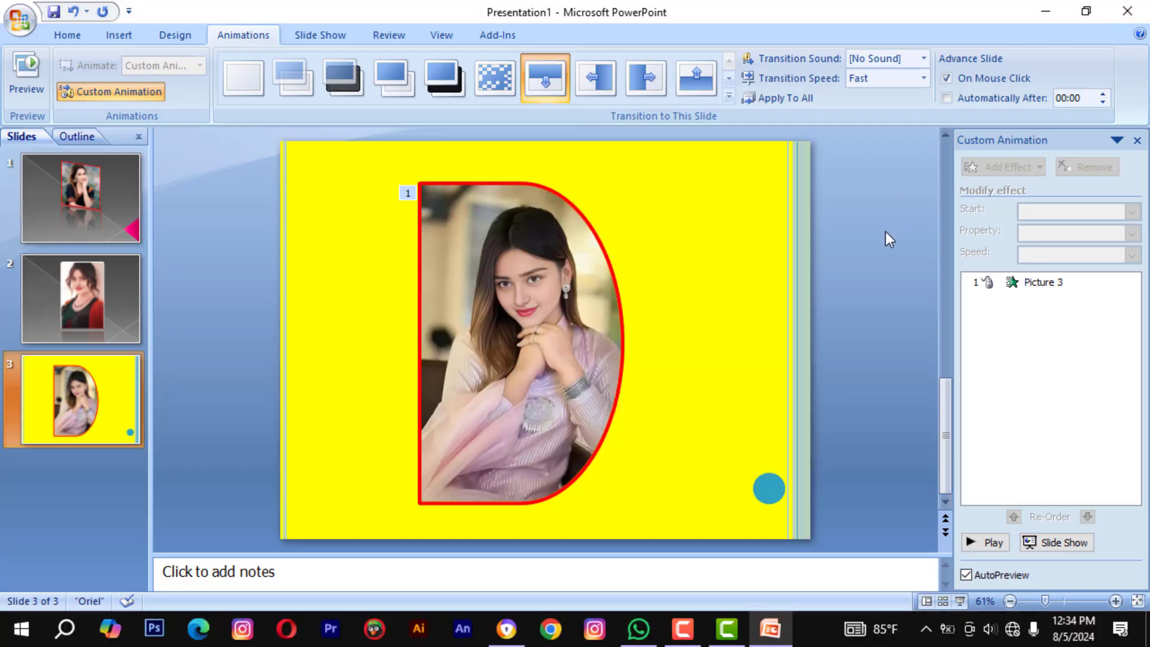